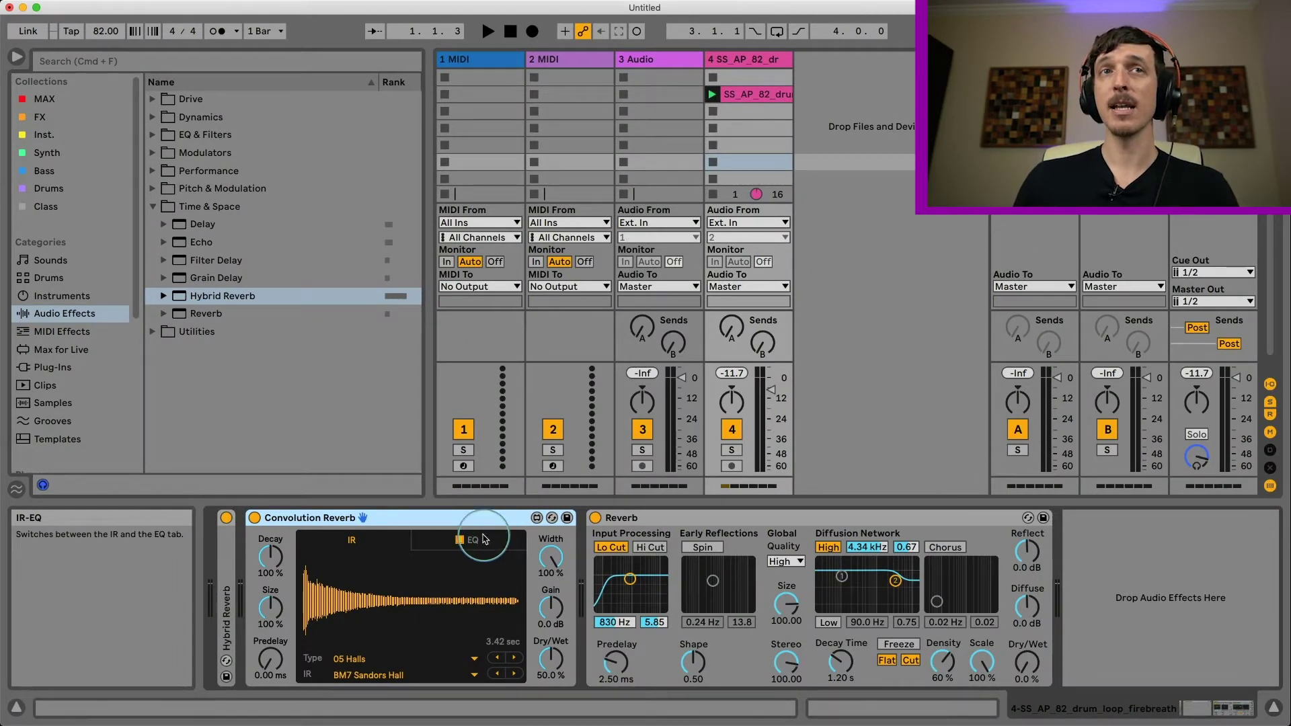
- Switch off Reverb and Convolution Reverb, then insert a Soft Hall Hybrid Reverb ahead of them
click(666, 524)
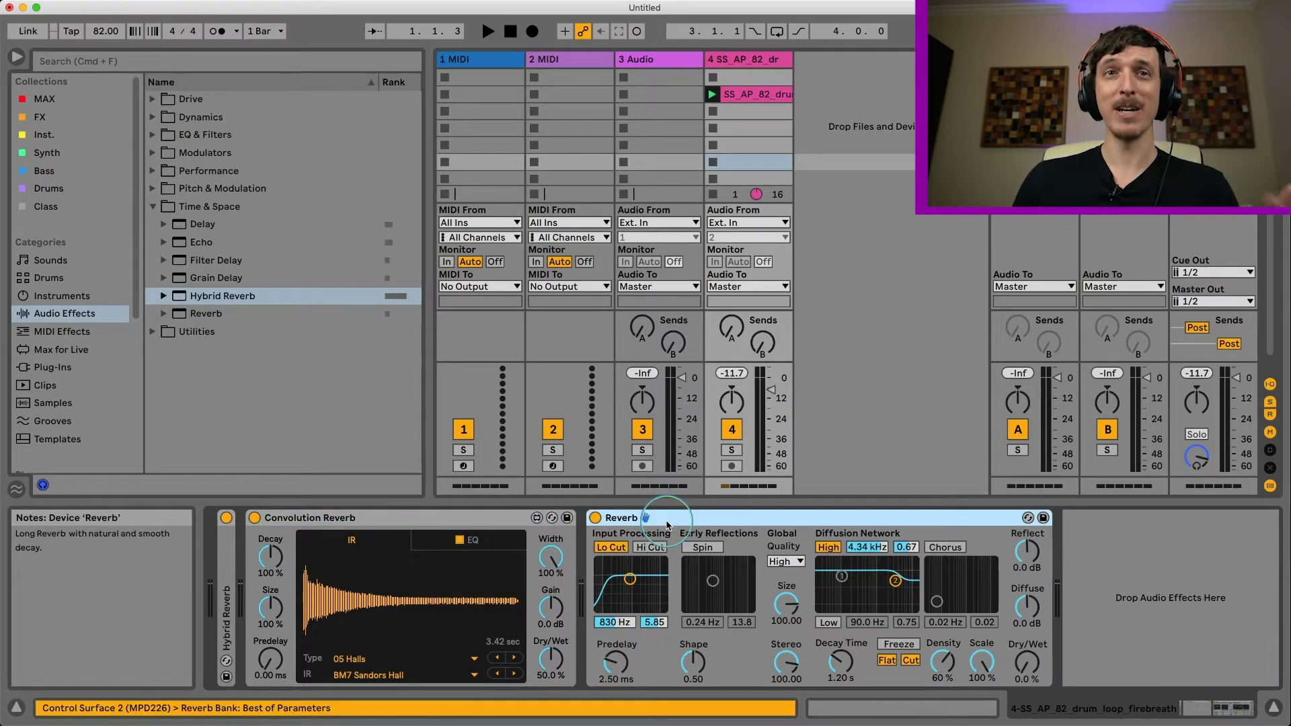
click(426, 522)
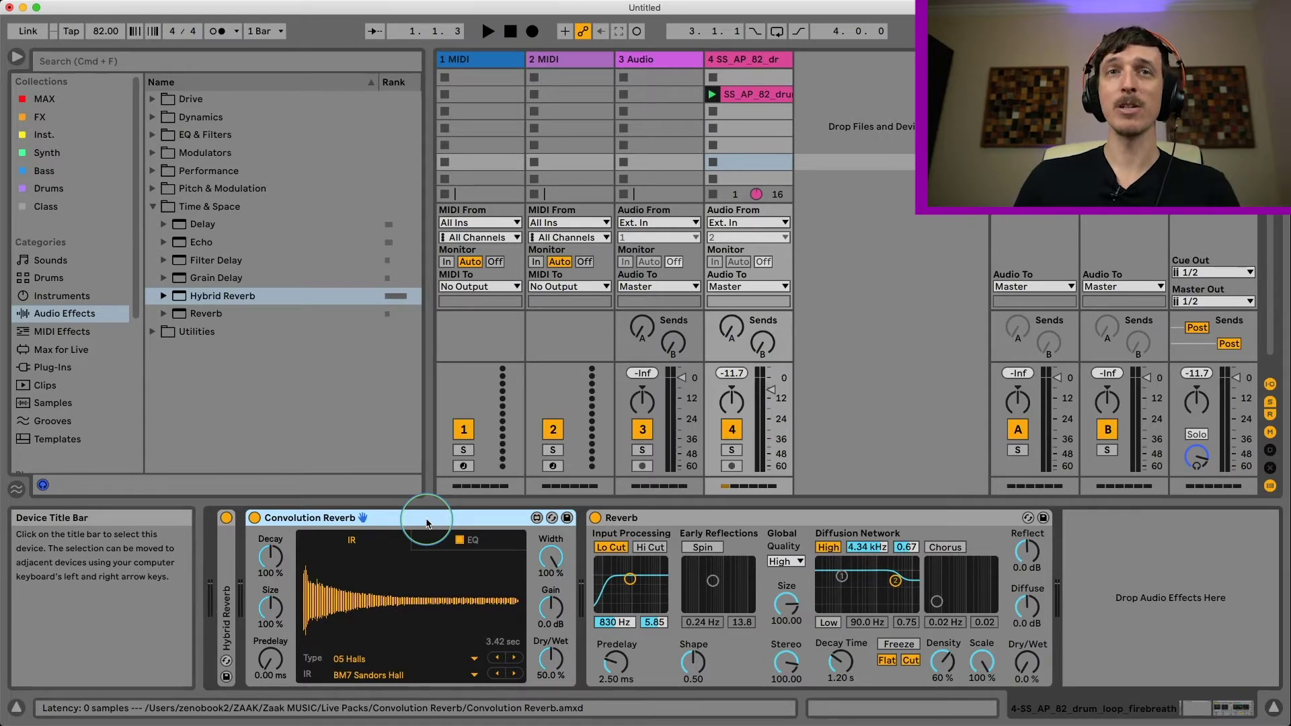
click(637, 523)
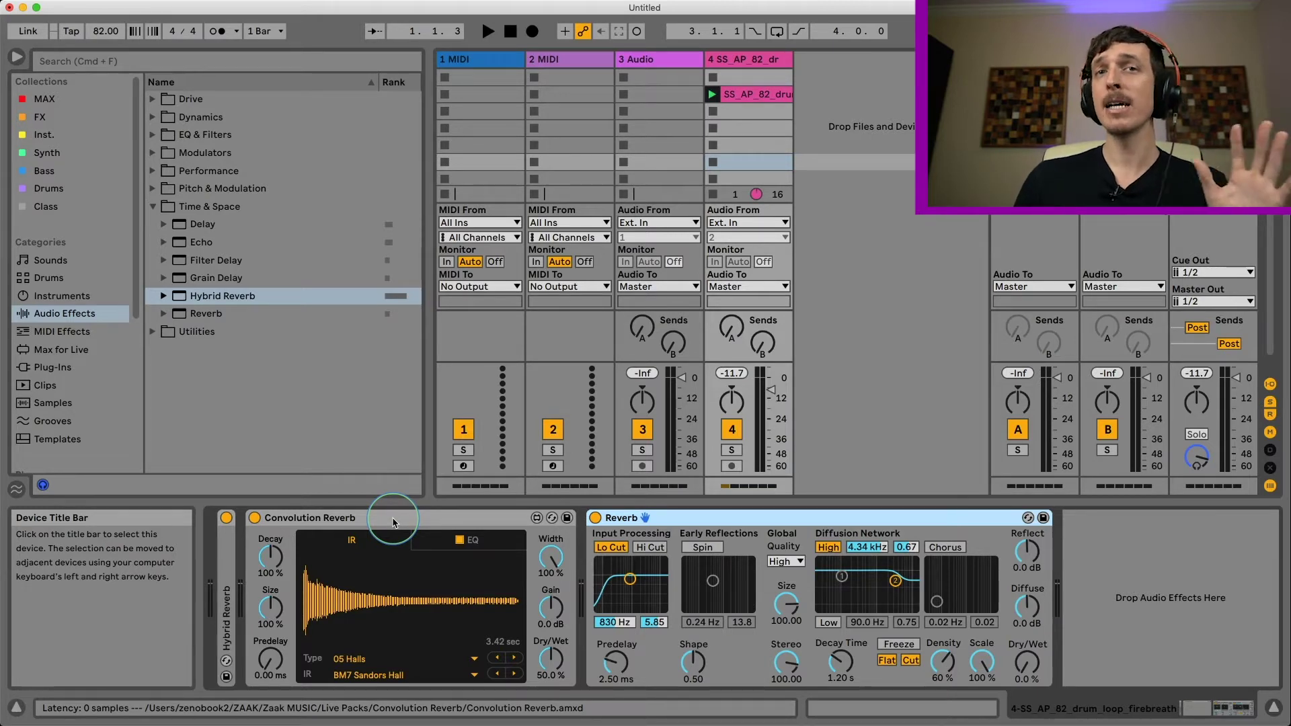
click(595, 519)
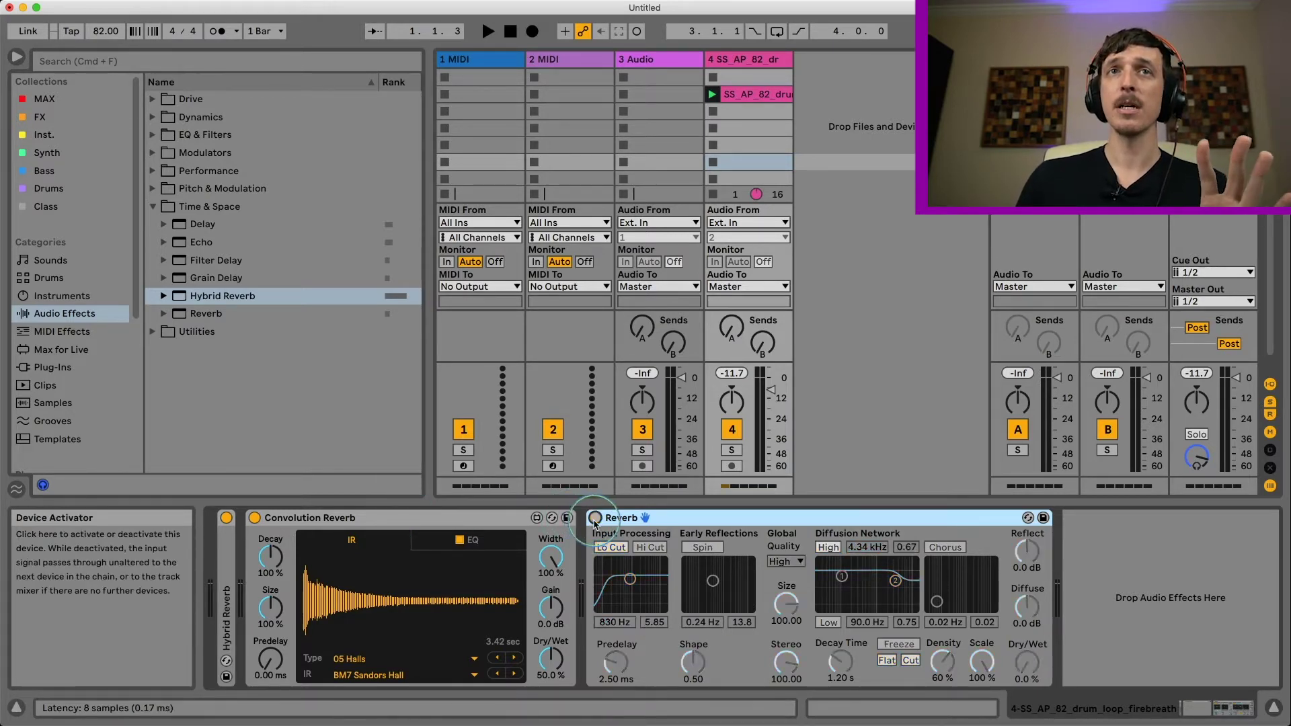
click(254, 517)
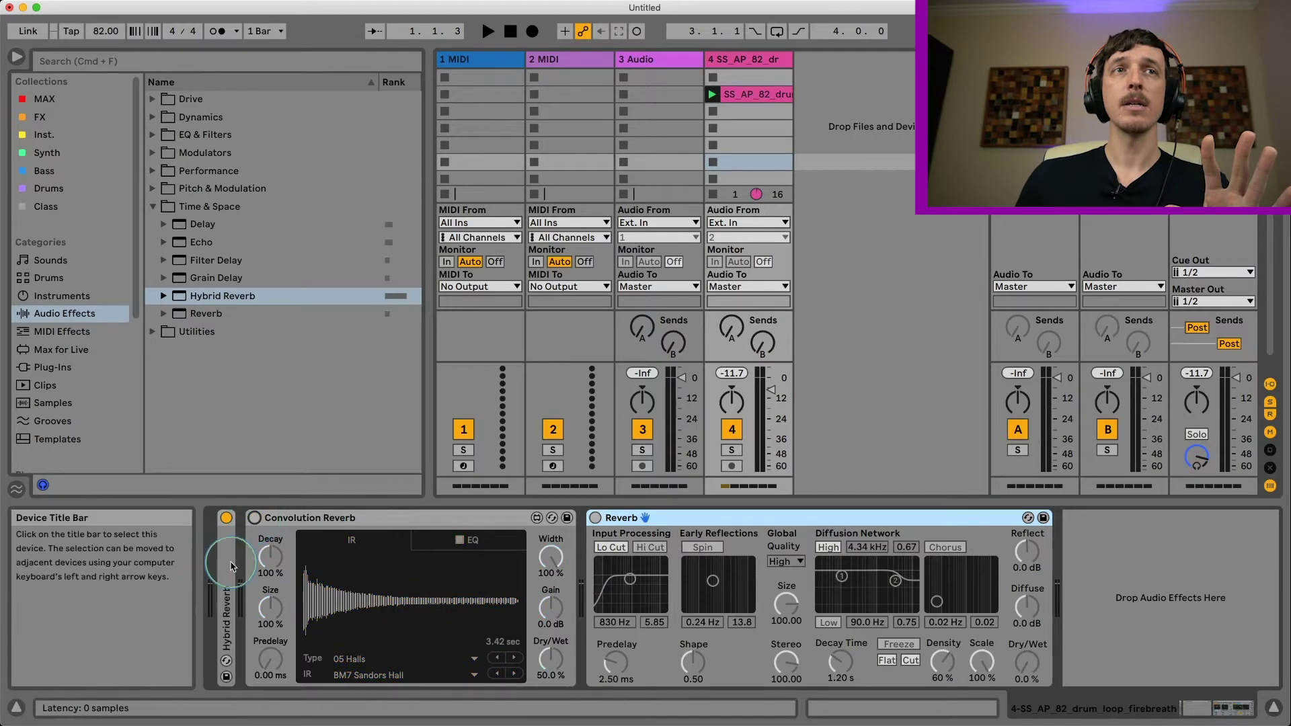
drag(232, 566, 231, 566)
click(289, 518)
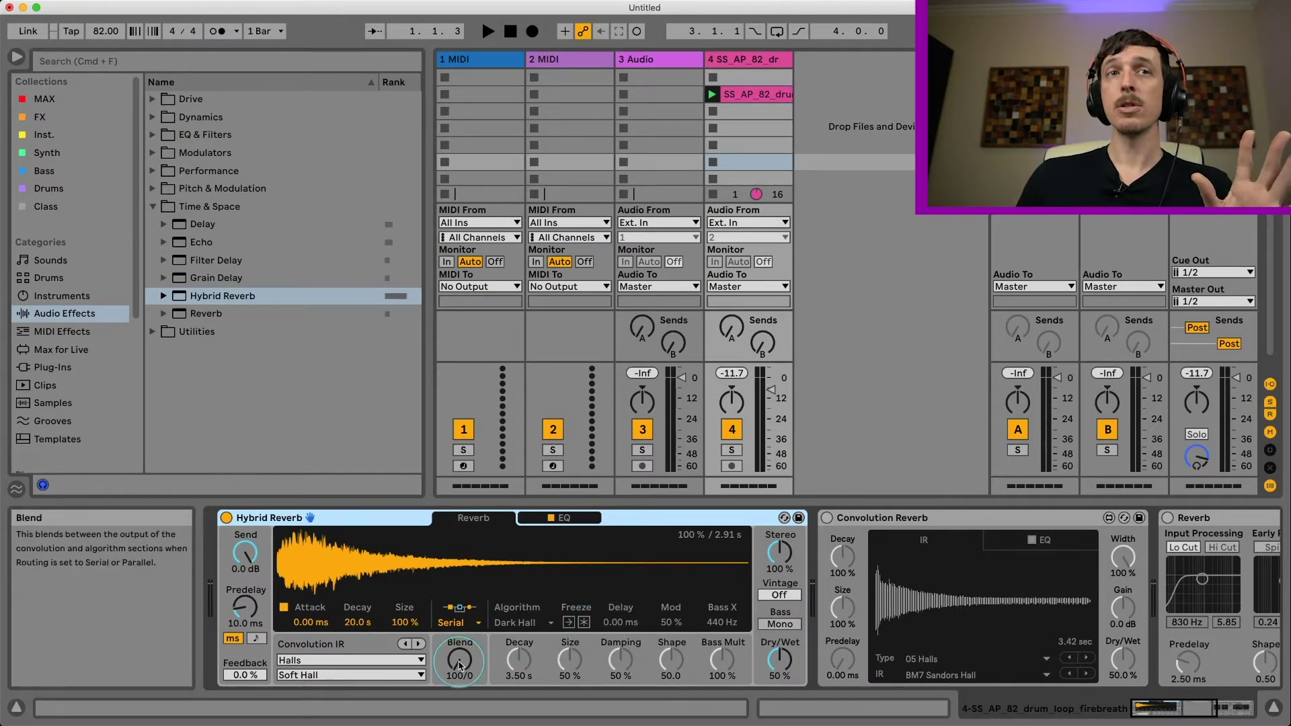
- Try Algorithm-only and Convolution-only routing, then return to Serial and blend in more algorithm
click(452, 623)
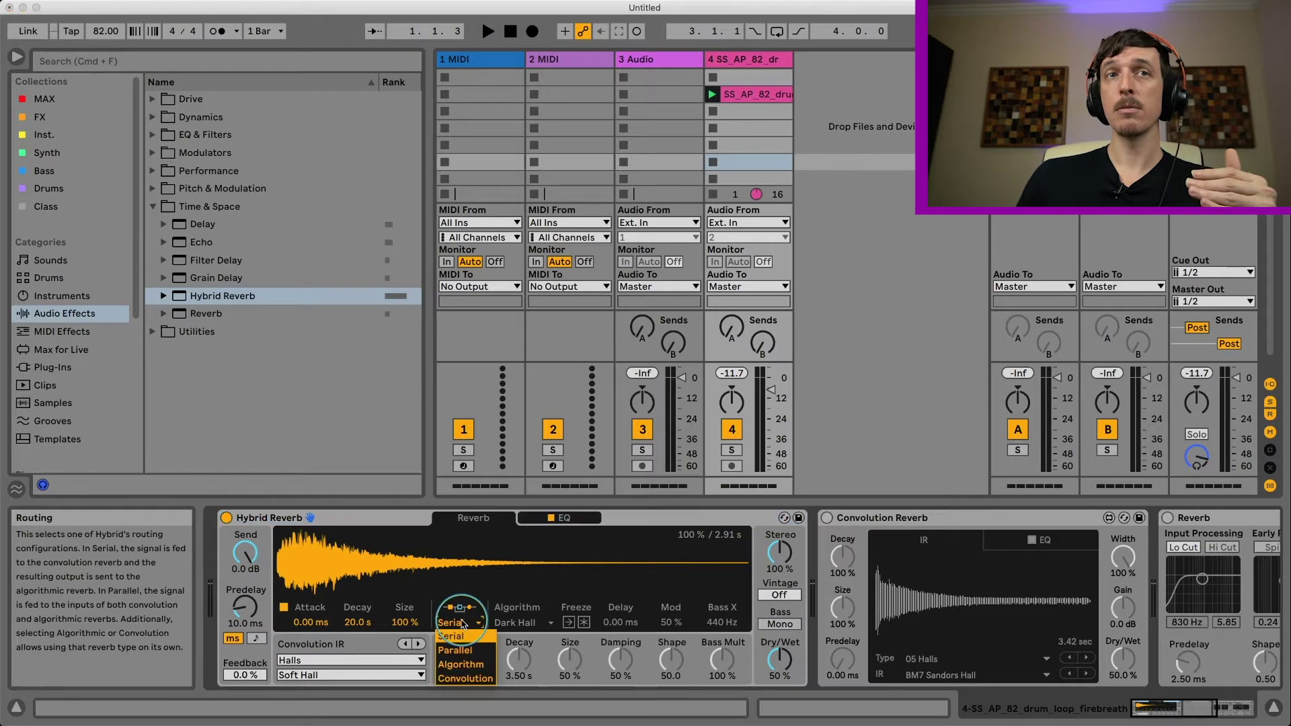
click(460, 664)
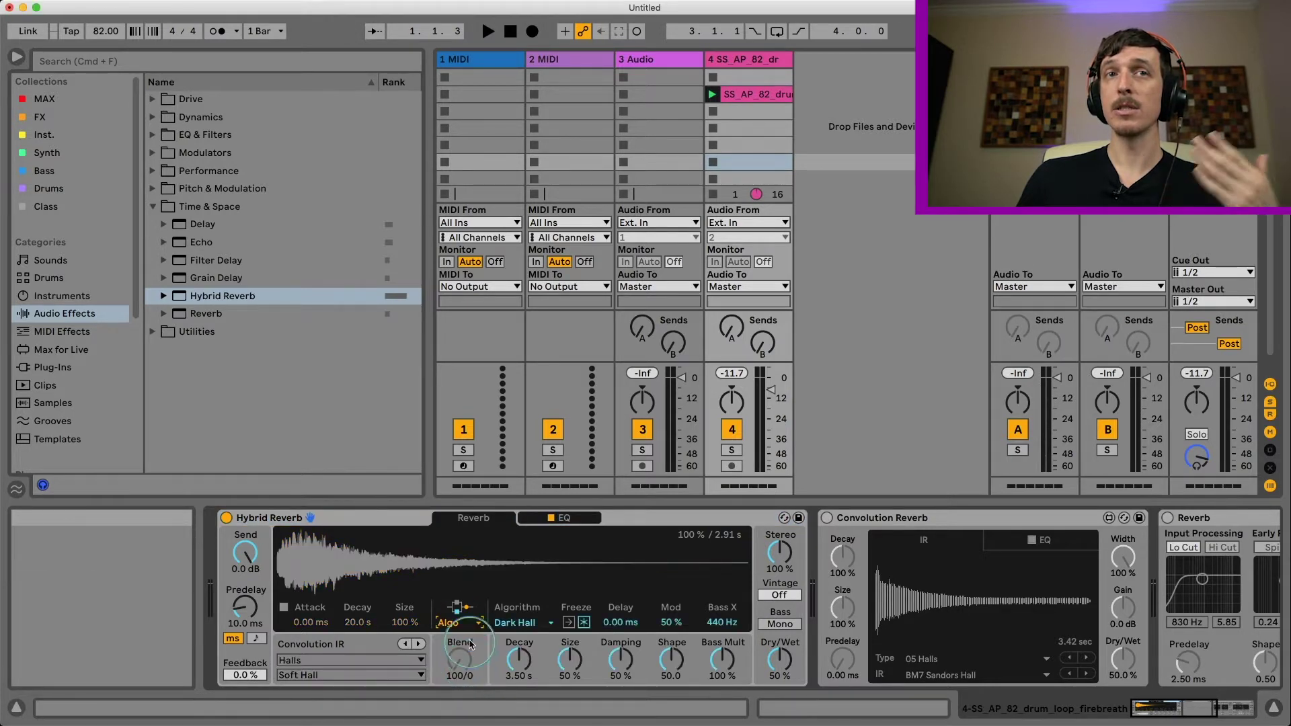
click(452, 623)
click(461, 678)
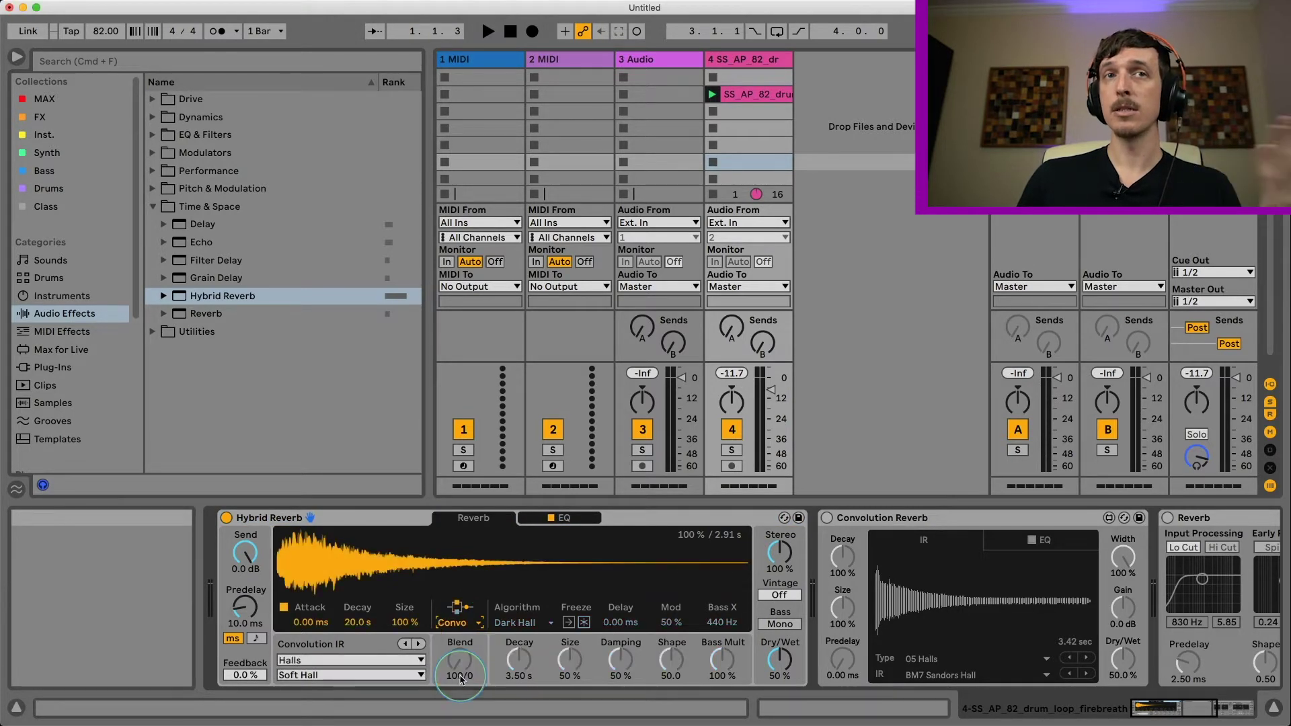
click(454, 623)
click(454, 637)
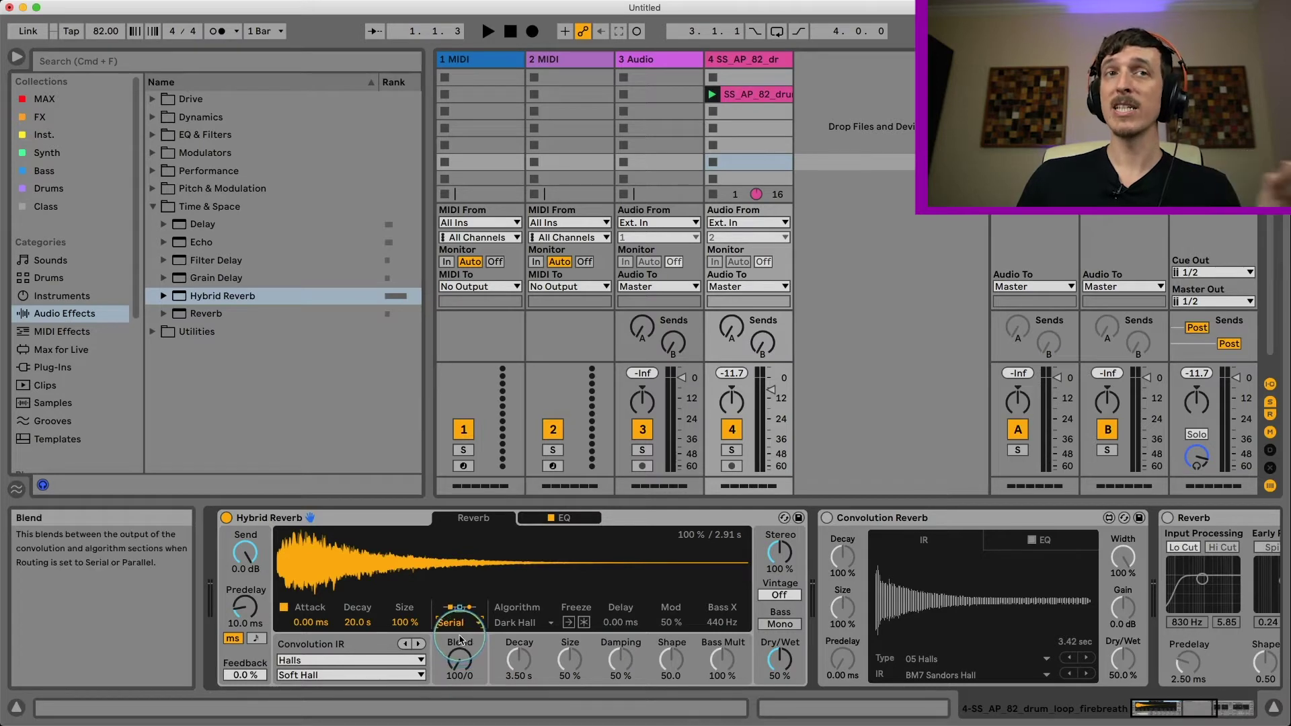
drag(463, 645, 463, 680)
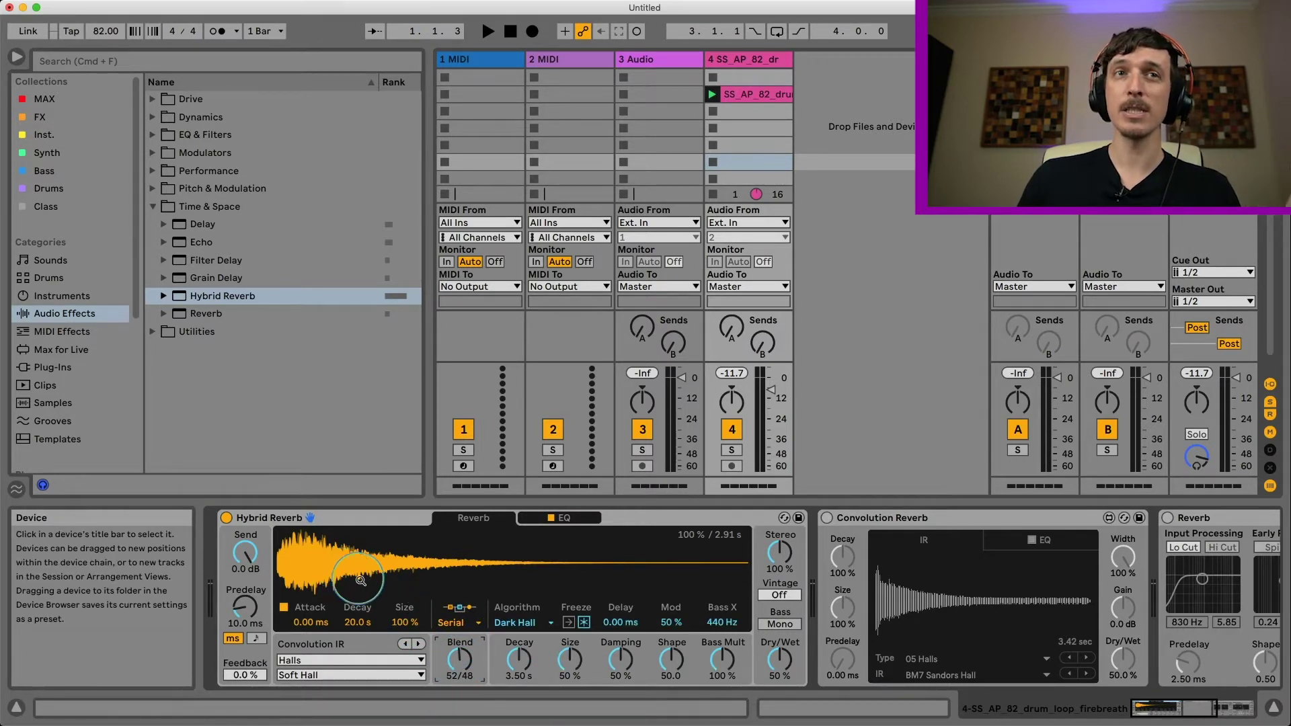
- Try Parallel routing with Blend at 100/0, then settle on Convo routing with Blend 49/51
click(473, 624)
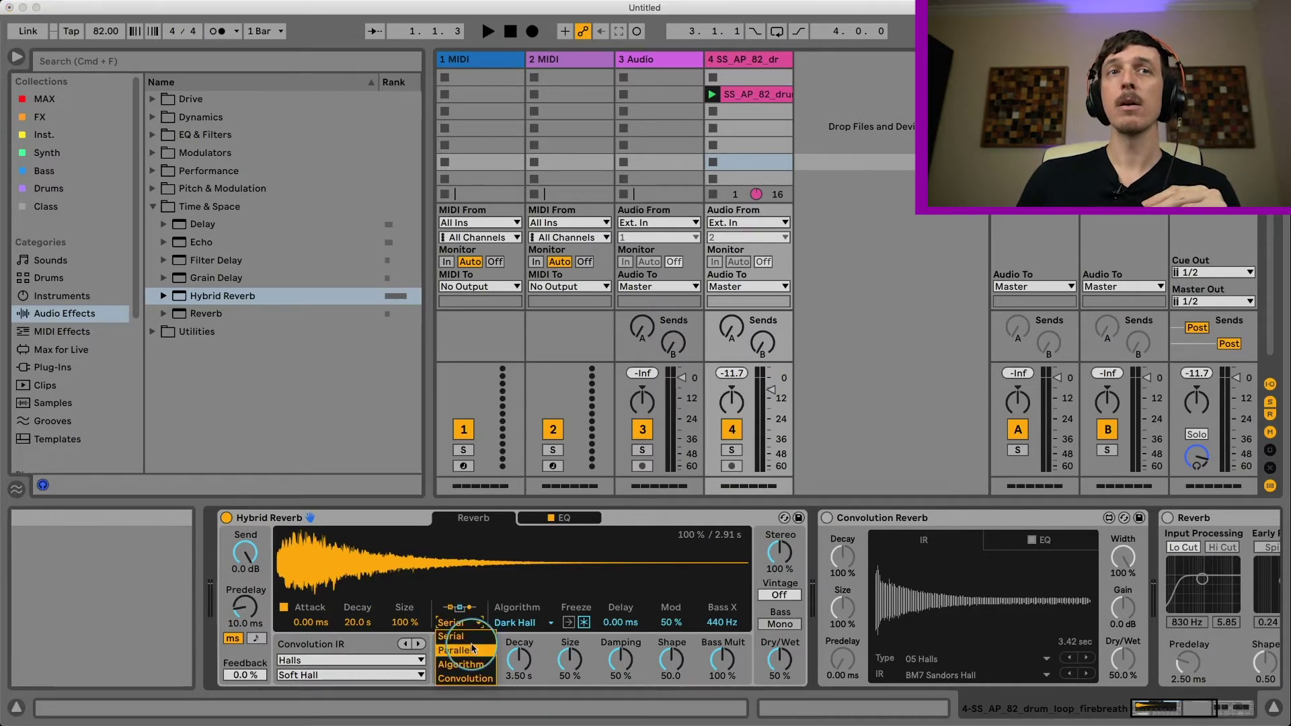
click(455, 650)
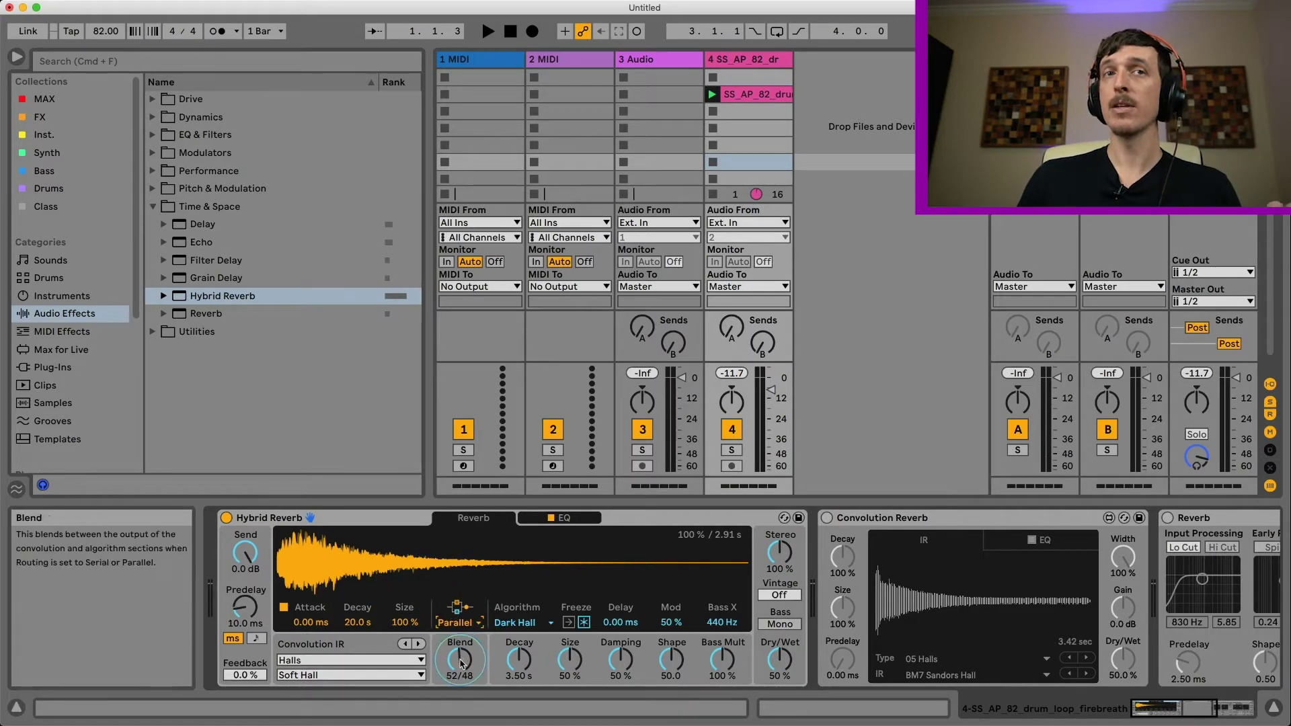
mouse_move(460, 662)
mouse_down()
mouse_move(460, 642)
mouse_move(460, 686)
mouse_up()
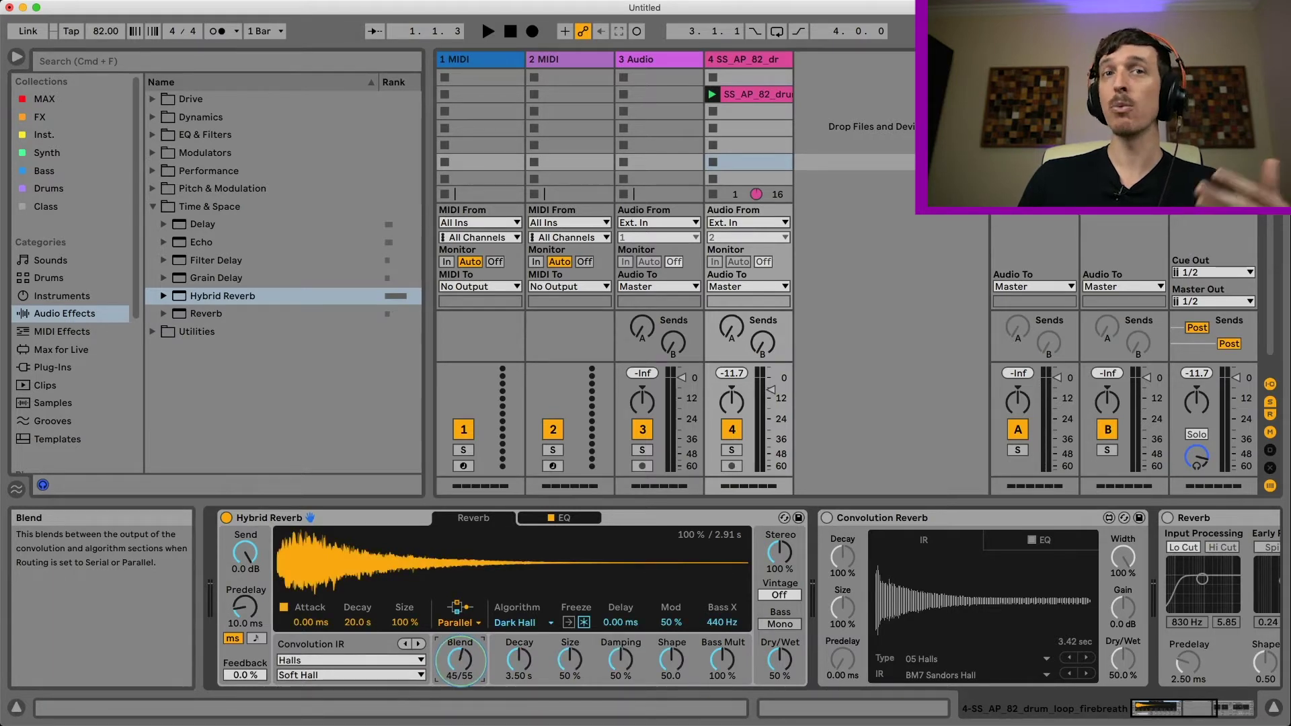
click(456, 623)
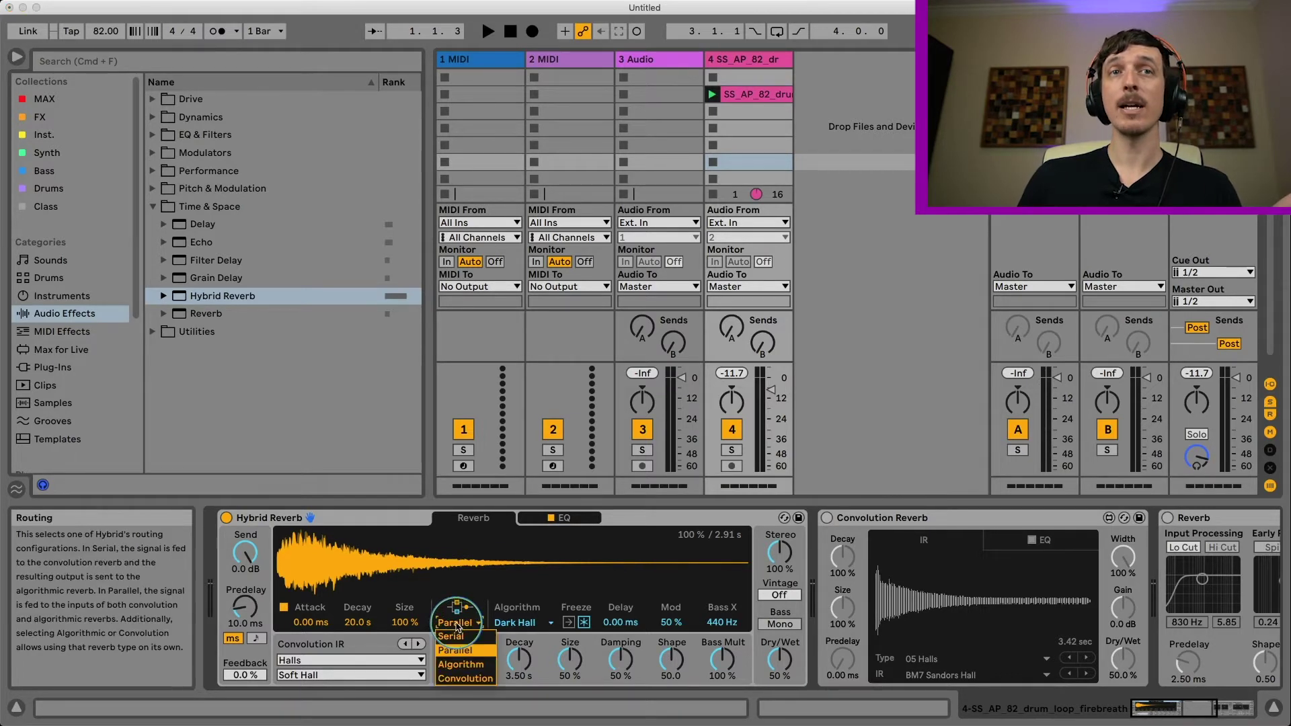
click(480, 680)
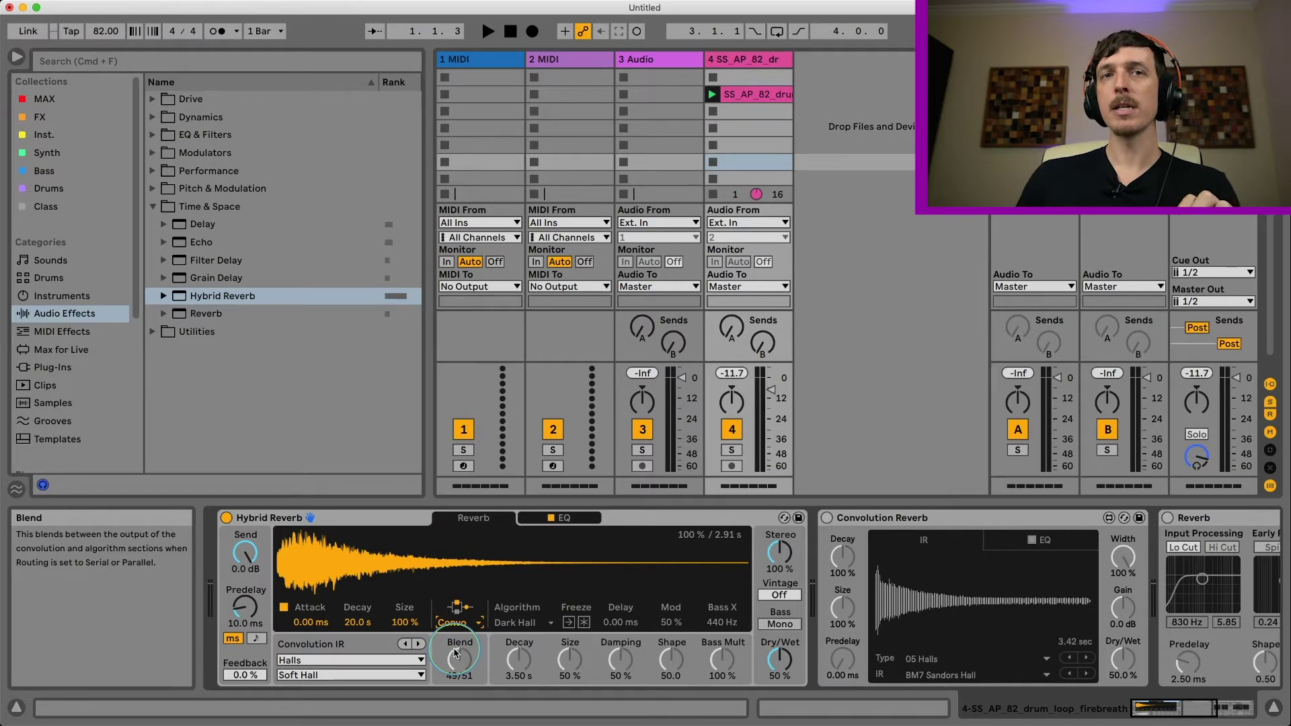
drag(455, 652, 459, 647)
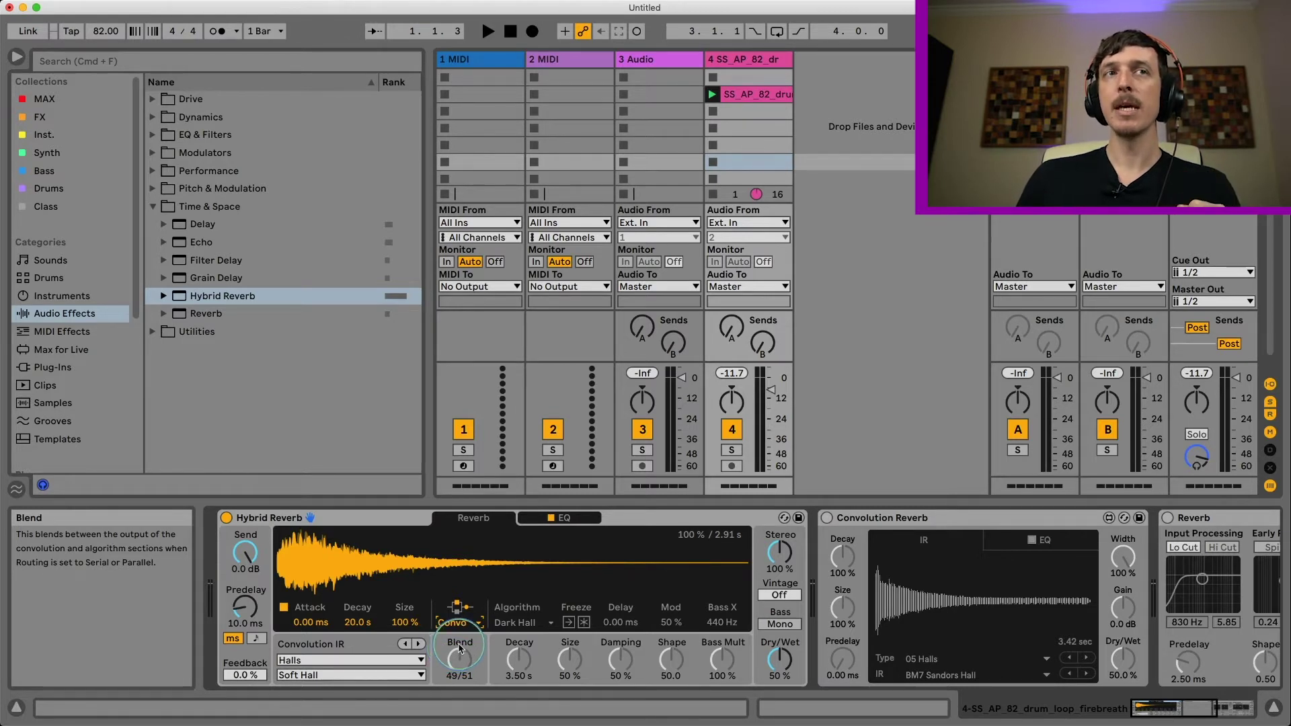
click(246, 556)
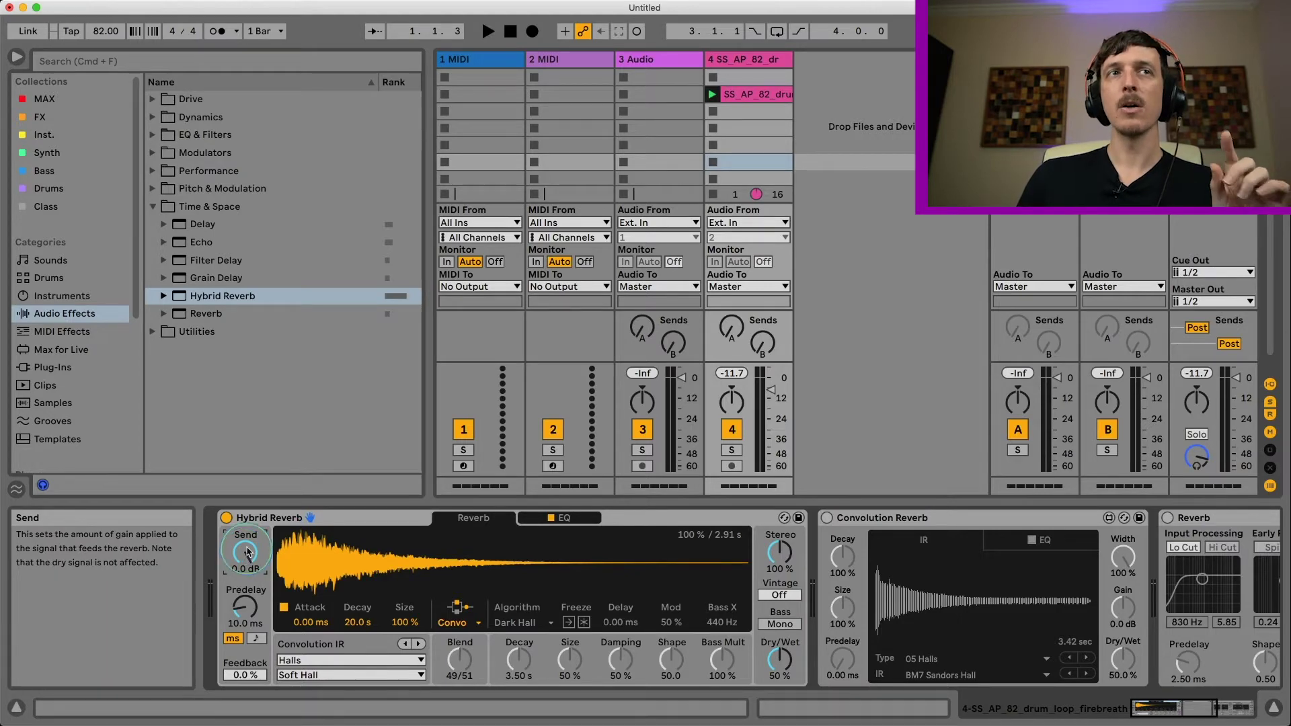
- Fold the Hybrid Reverb into a narrow strip and select the original Reverb
click(258, 520)
double_click(257, 520)
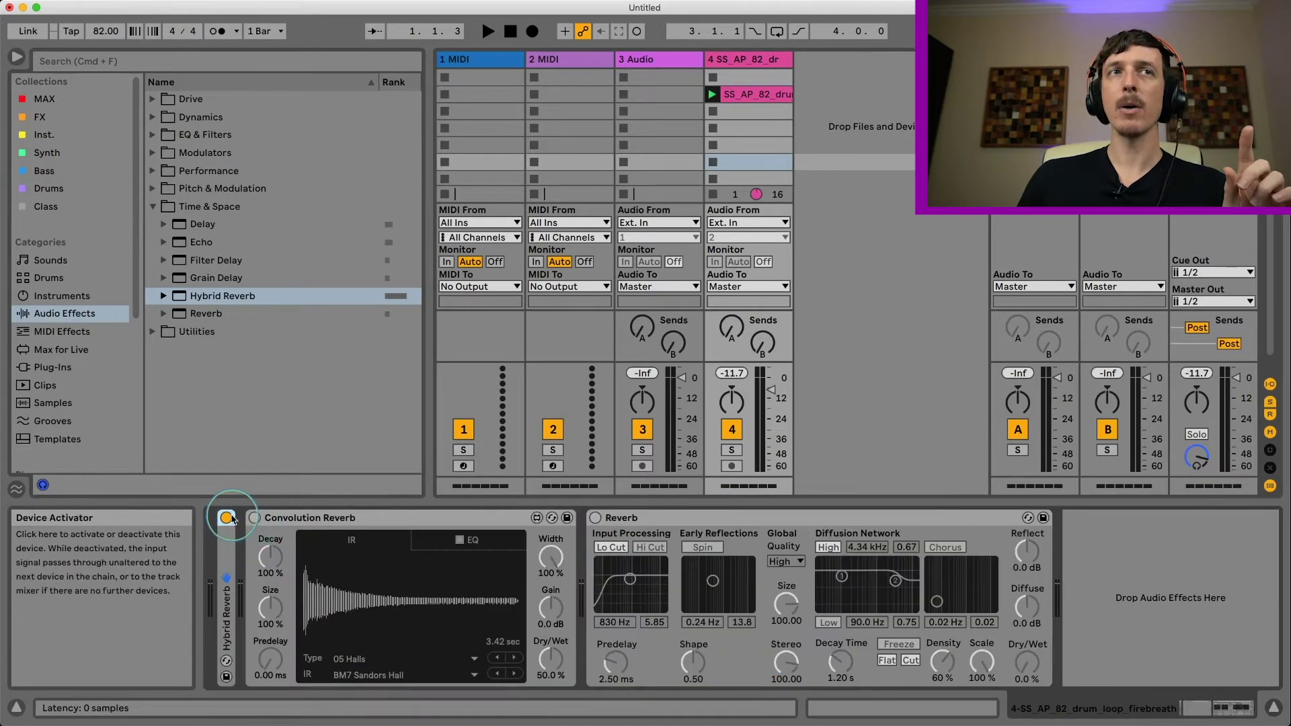
click(686, 516)
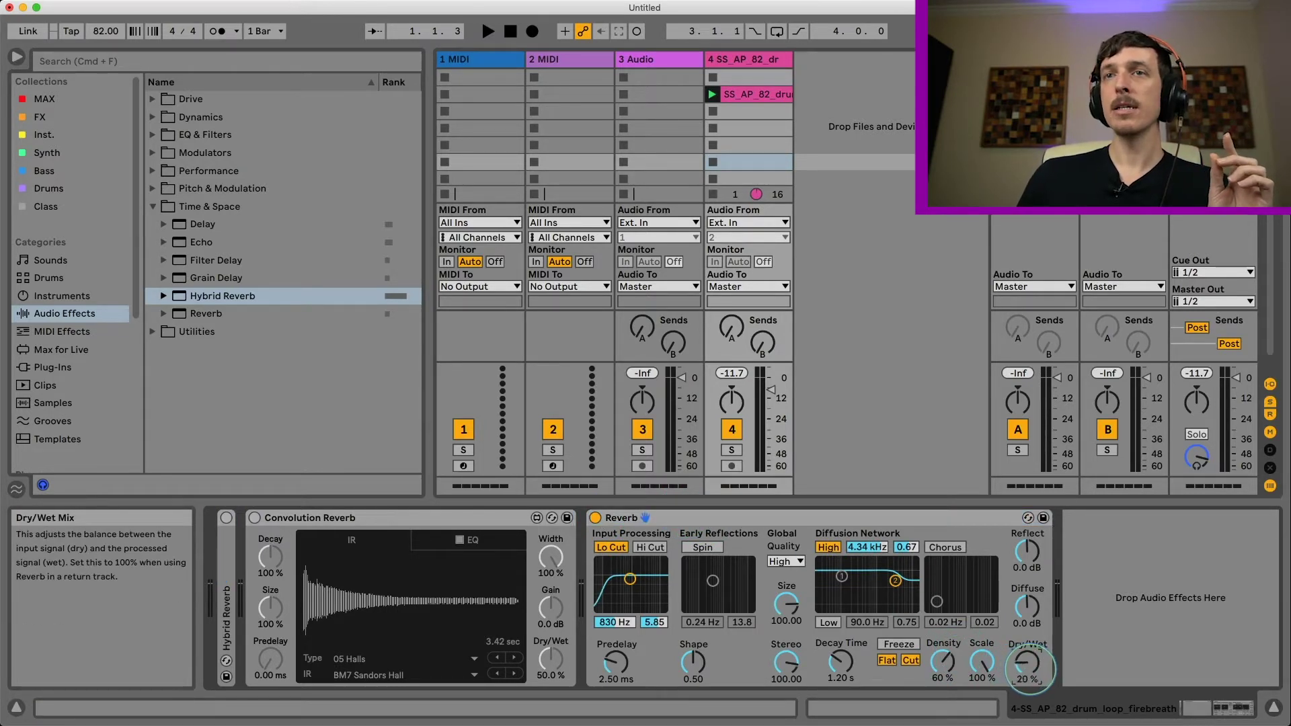
- Play the loop while raising Reverb's Dry/Wet from 0% up to 100%
drag(1028, 669, 1029, 696)
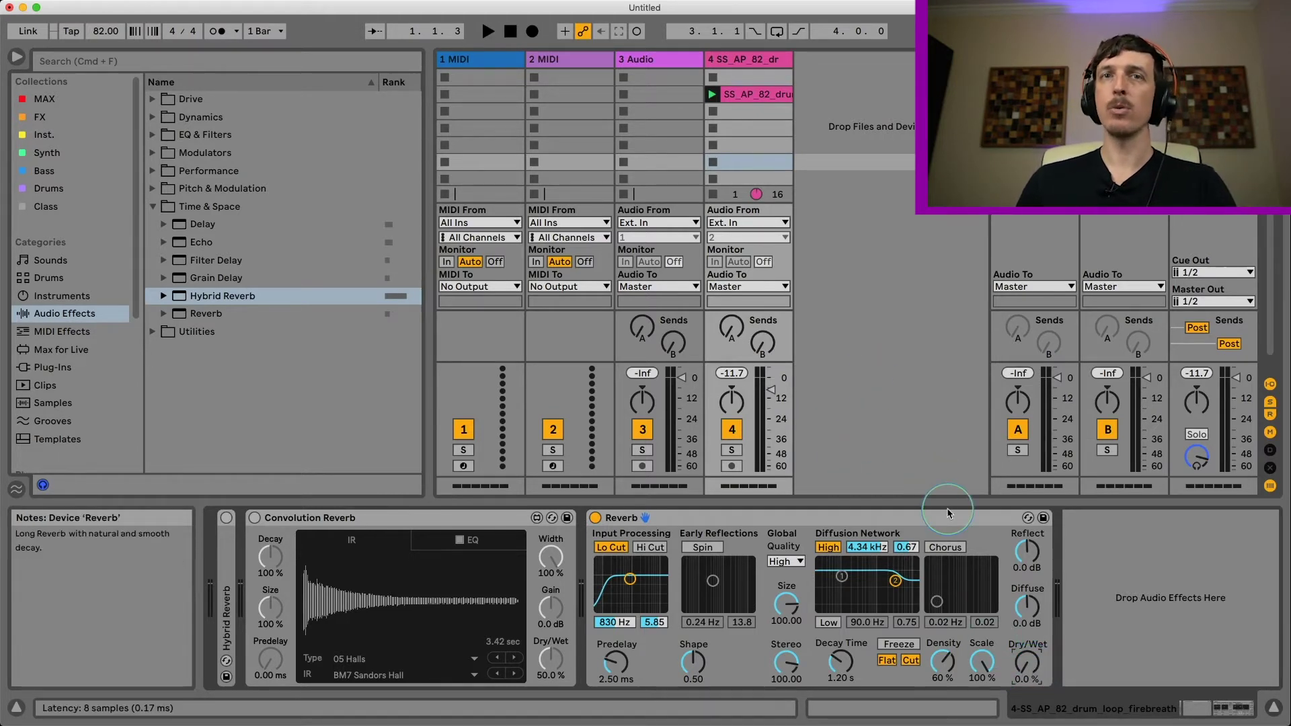
key(space)
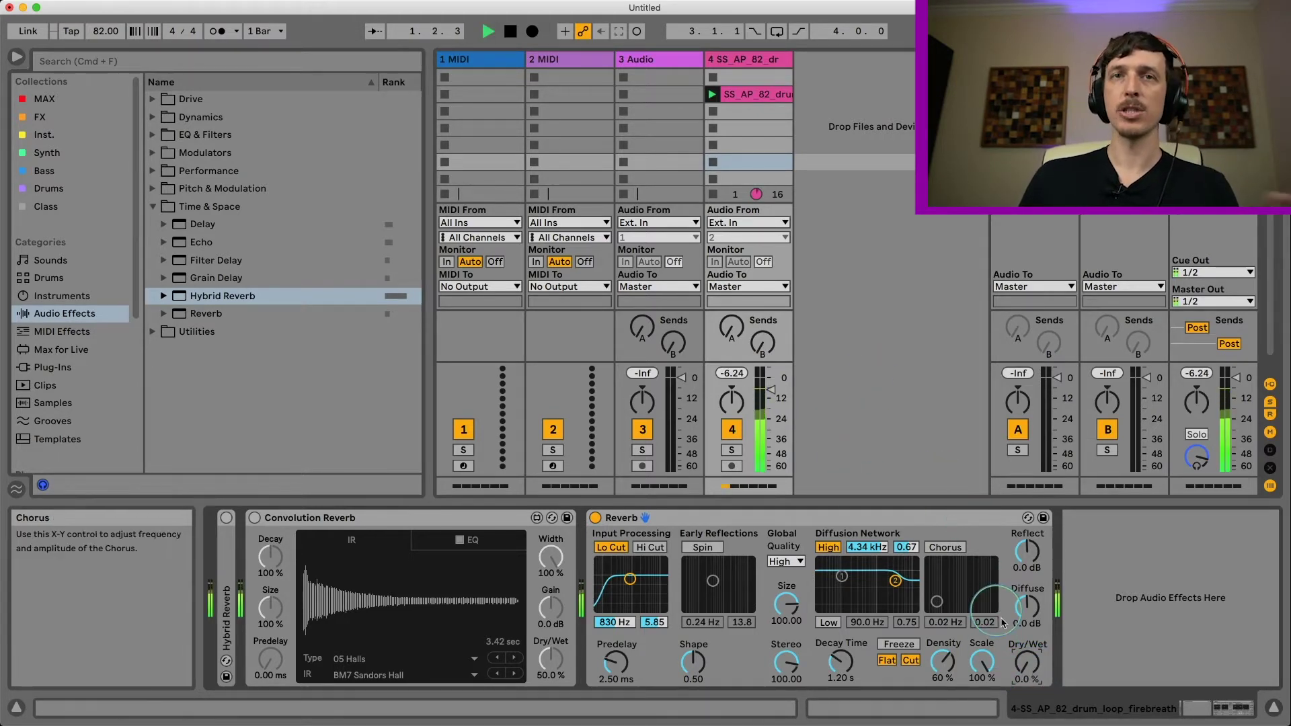
drag(1027, 673, 1028, 622)
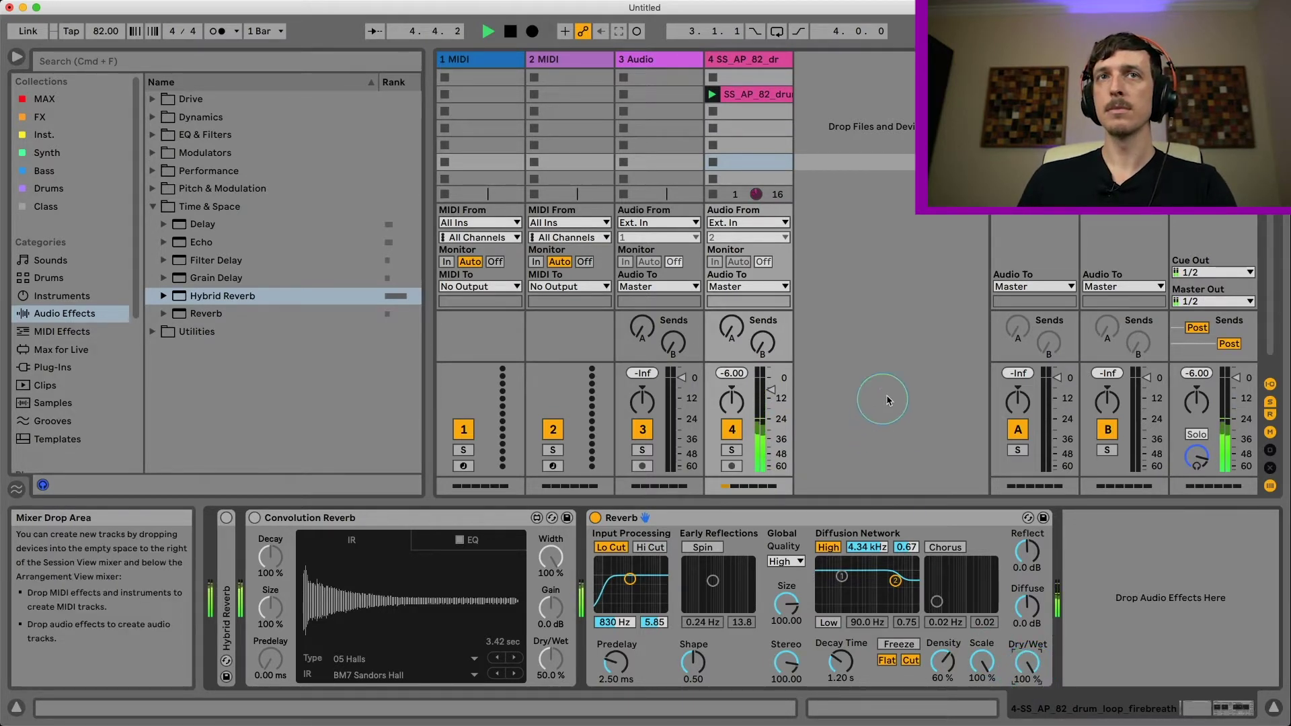
key(space)
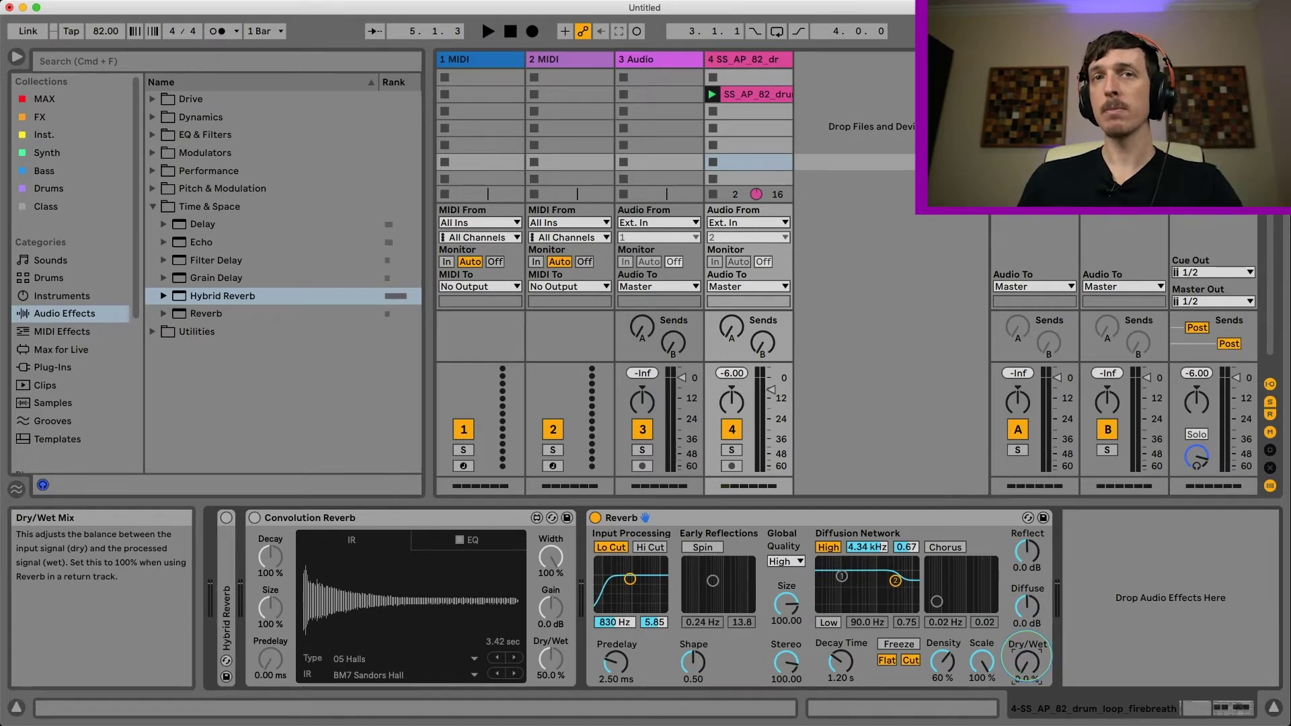
drag(1027, 663, 1027, 646)
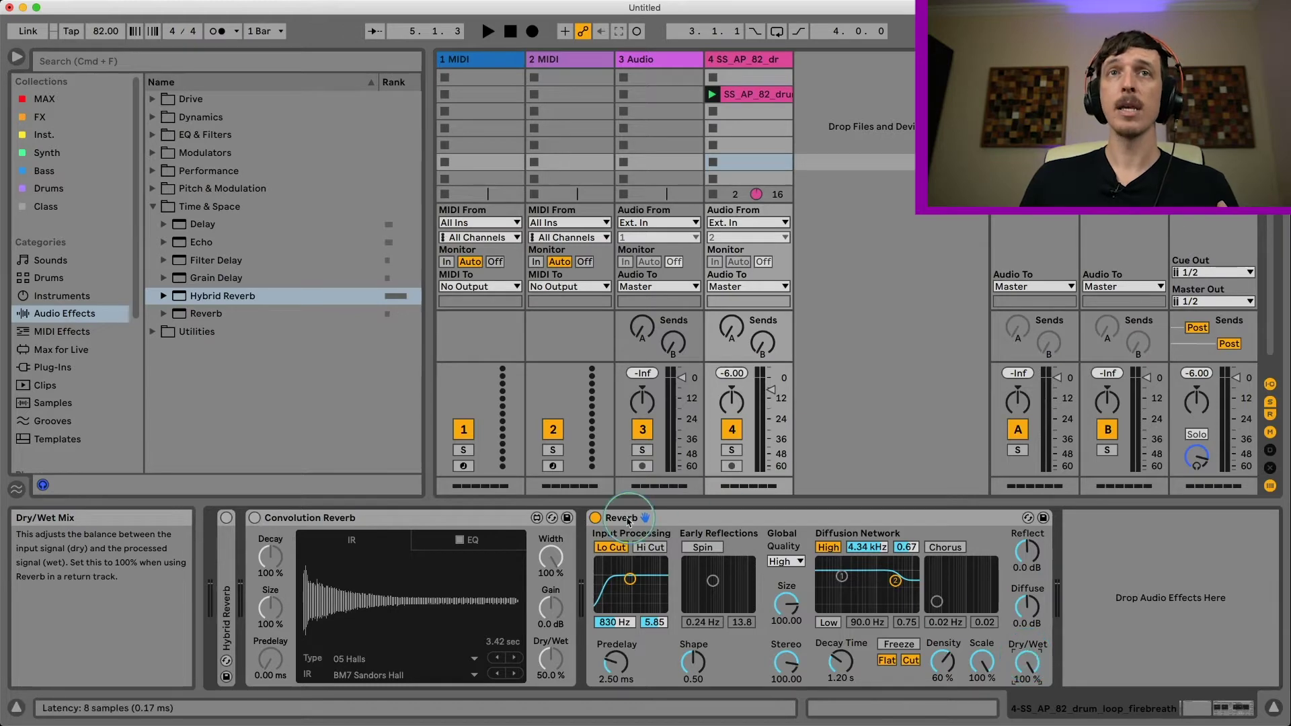
- Switch Reverb off, expand and re-enable Hybrid Reverb, and turn its Send fully down
click(595, 517)
double_click(231, 568)
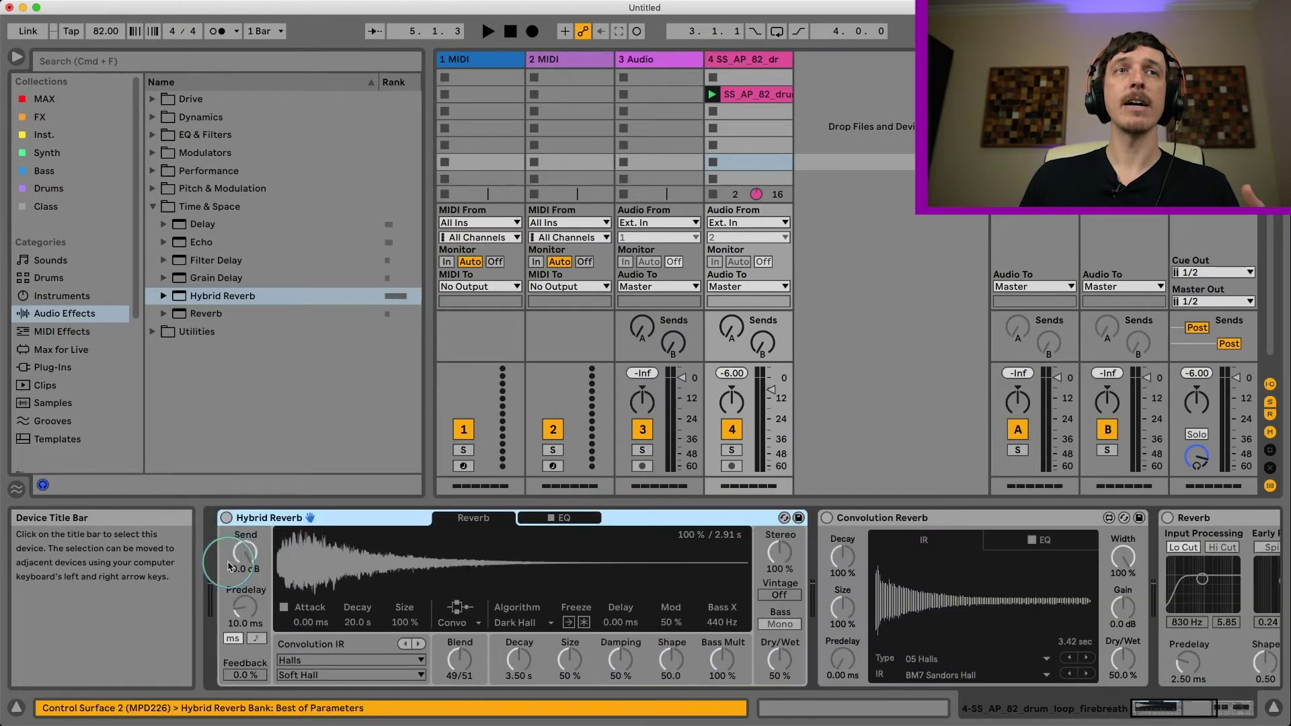
click(226, 517)
drag(255, 550, 256, 591)
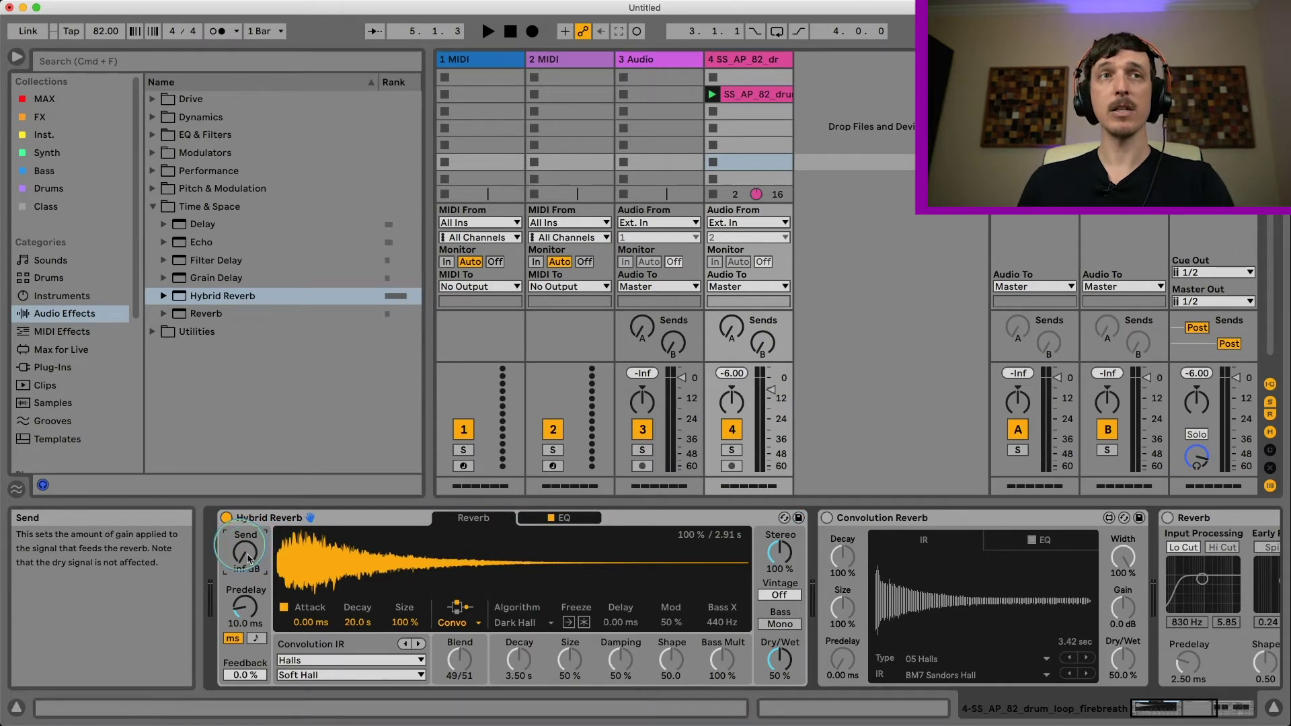
- Play the loop raising the Send to about -4.5 dB, then show the A-Reverb return's Reverb
key(space)
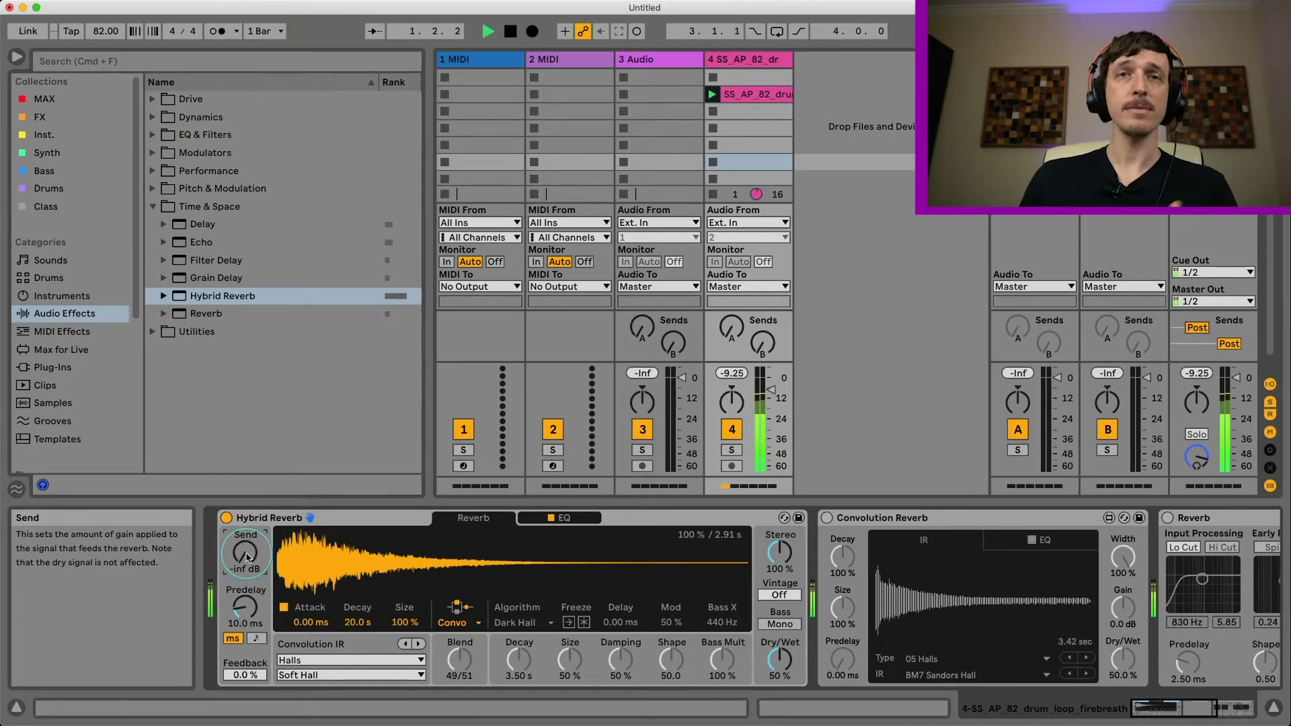
drag(249, 557, 249, 542)
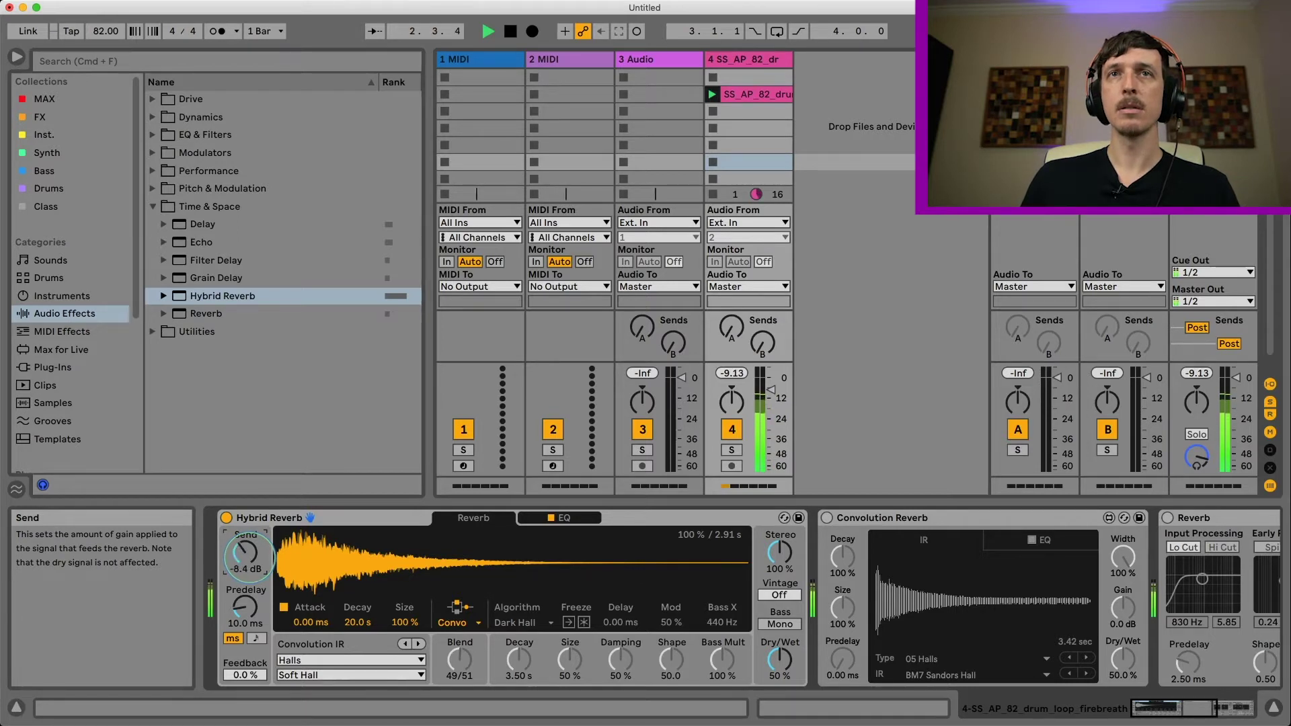
drag(249, 541, 249, 514)
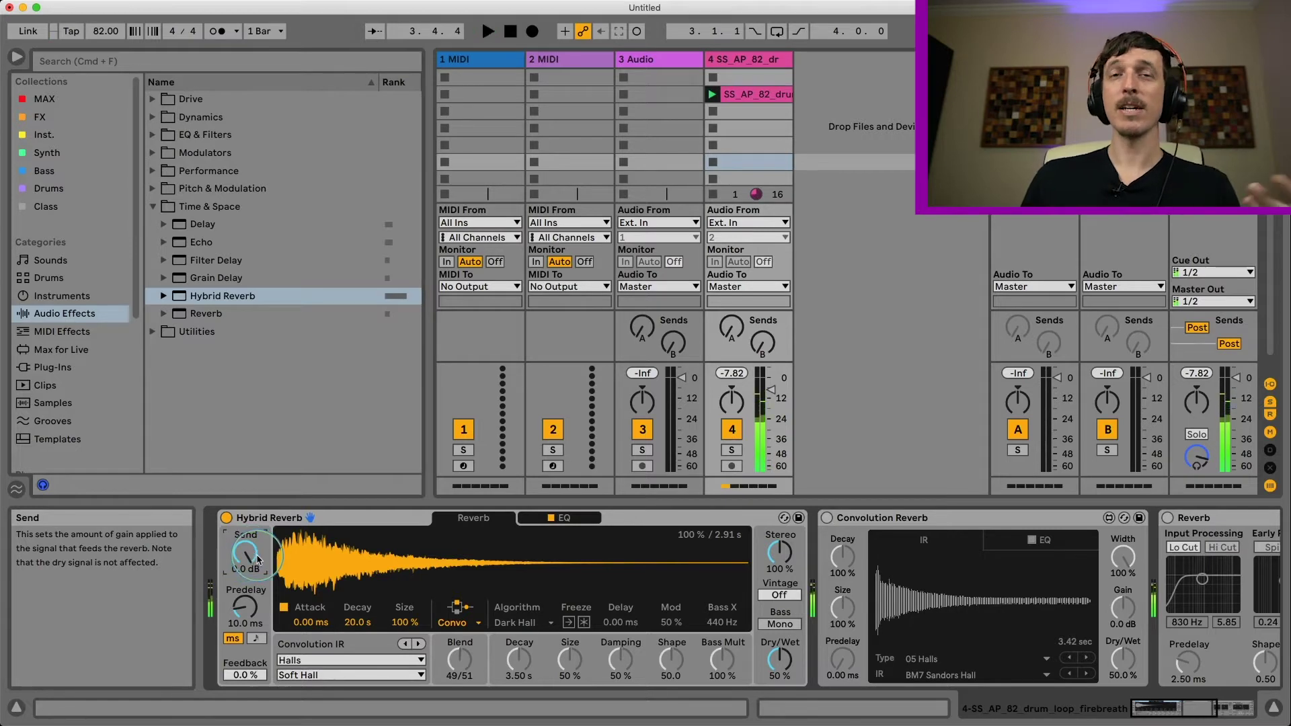
key(space)
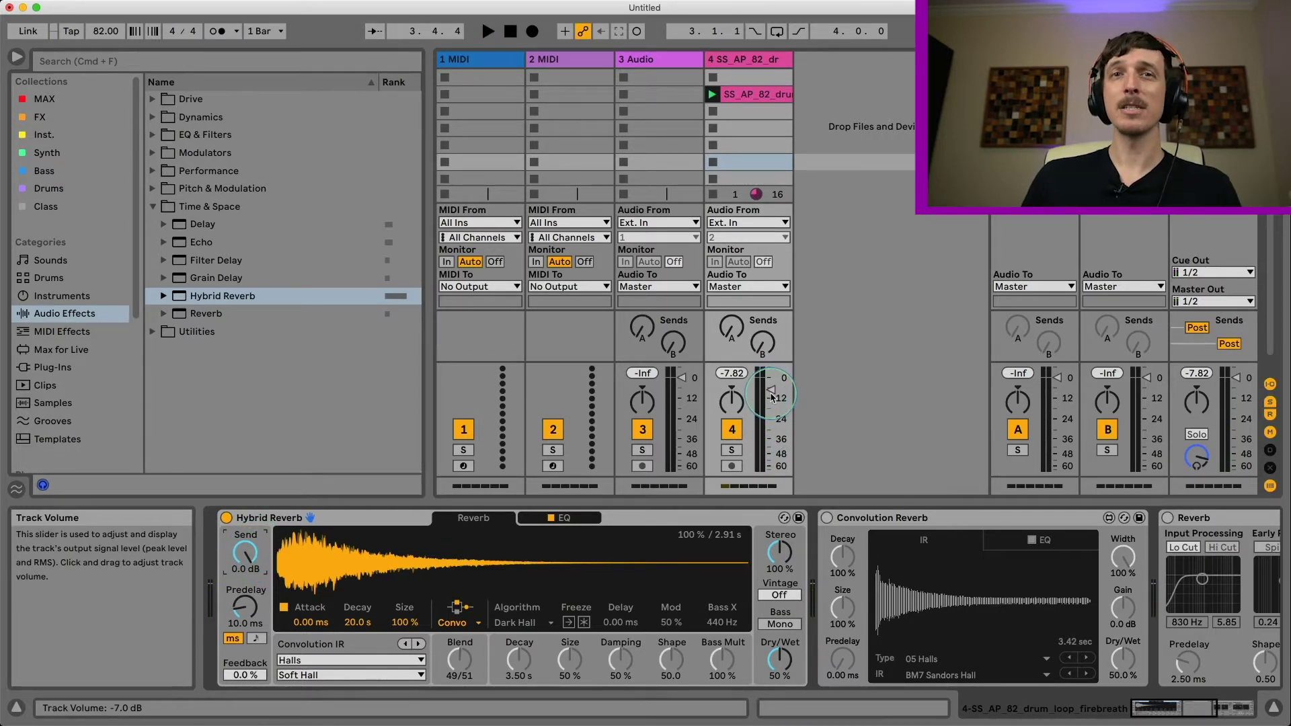
key(space)
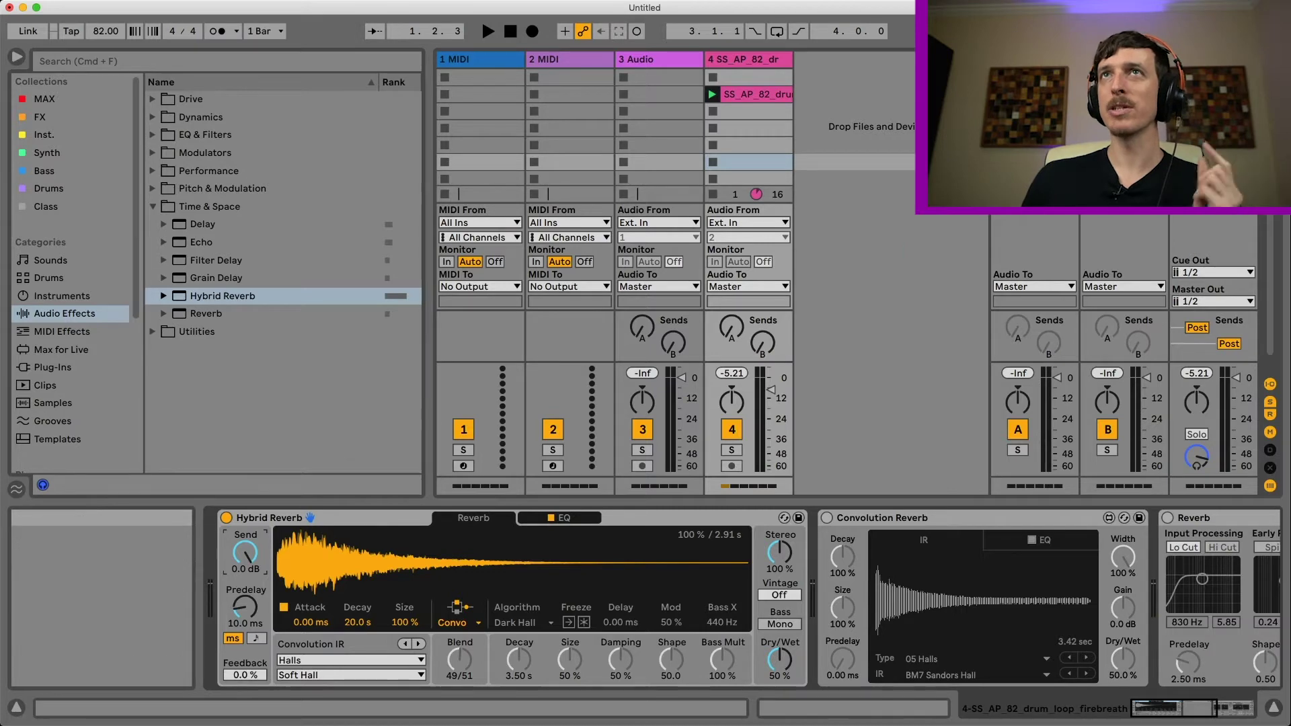
click(1036, 59)
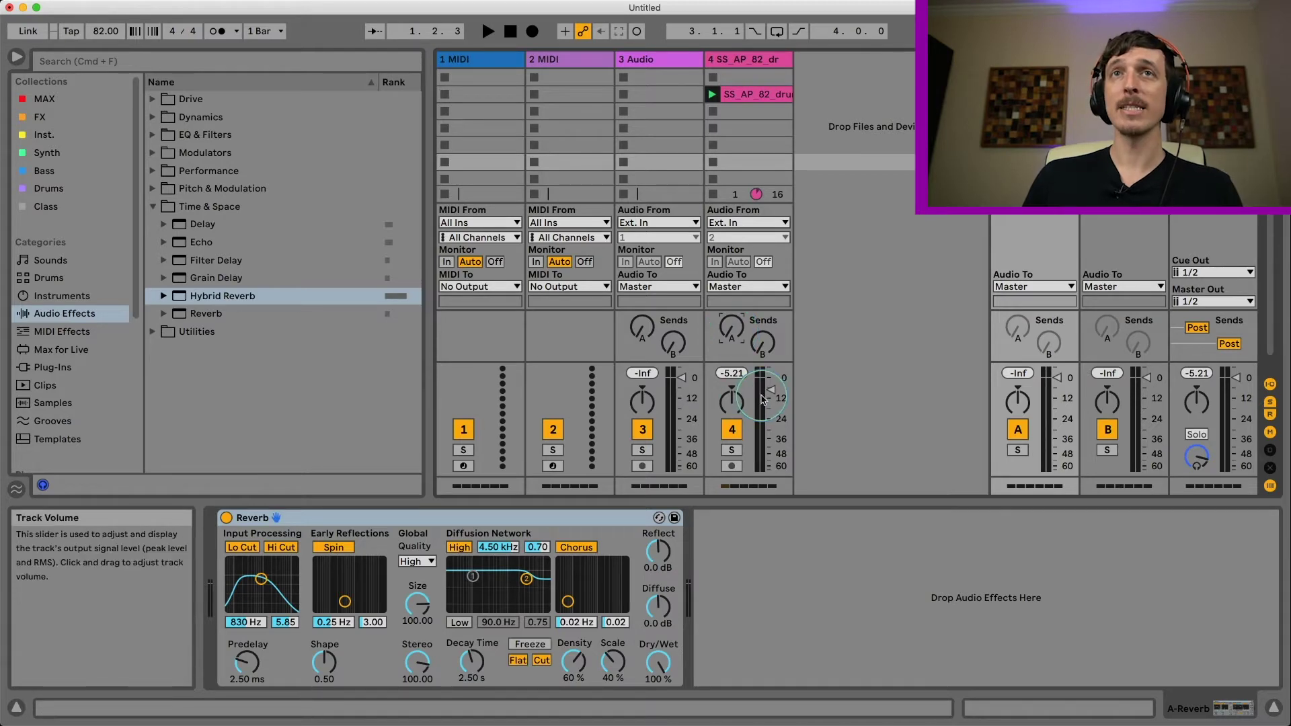
- Select track 4 to return Device View to the drum loop's three-reverb chain
click(769, 61)
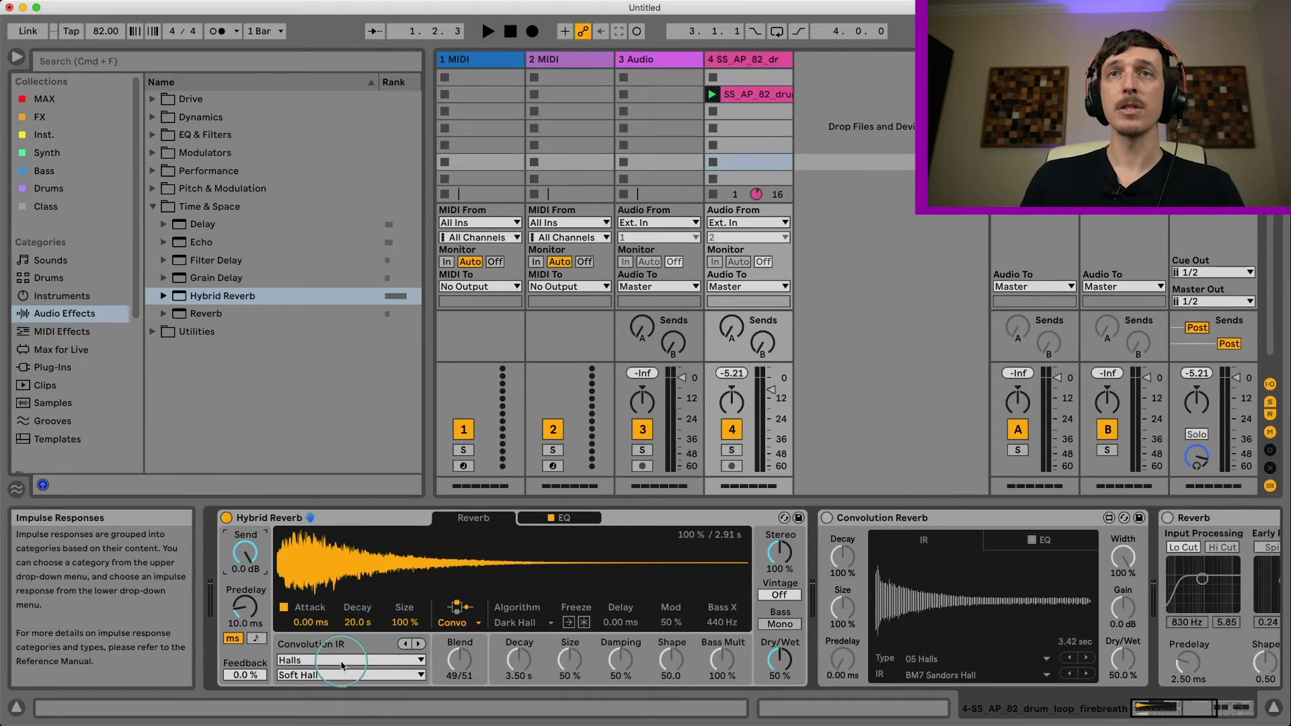
- Turn Convolution Reverb on and audition the 07 Plates Real impulse category
click(826, 518)
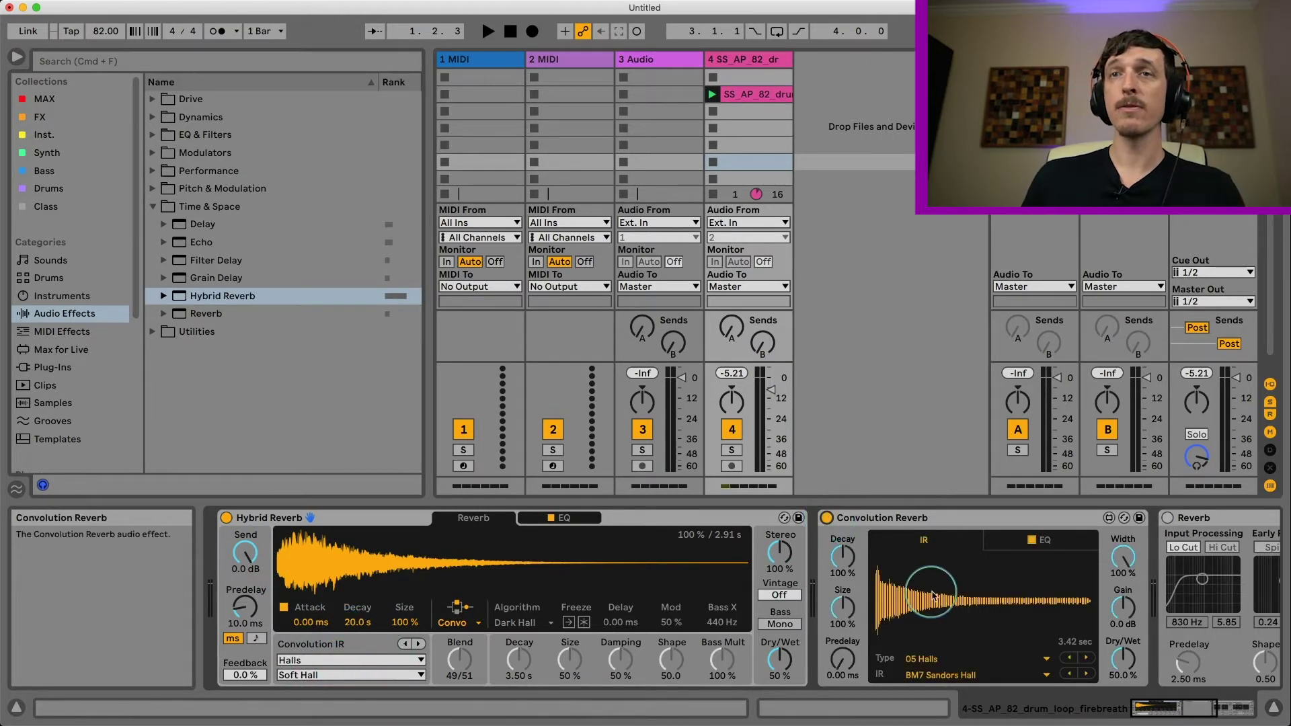
click(962, 661)
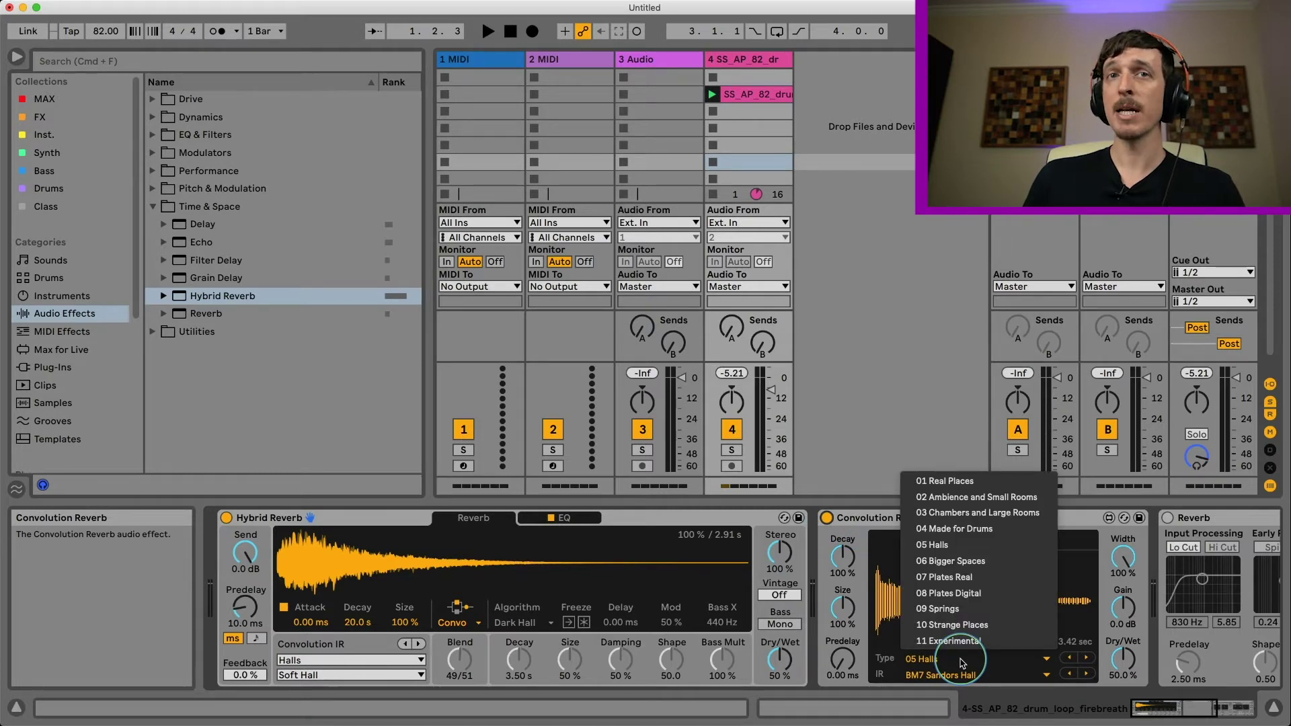
click(976, 577)
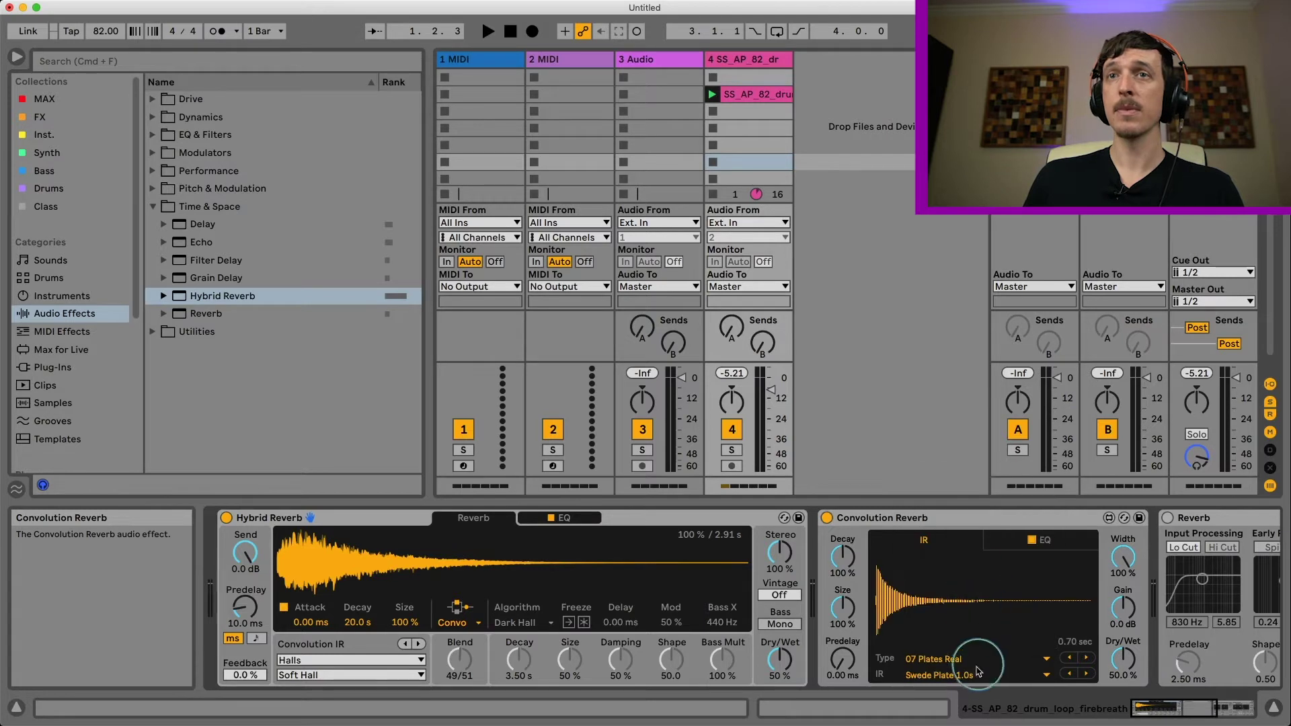
click(975, 675)
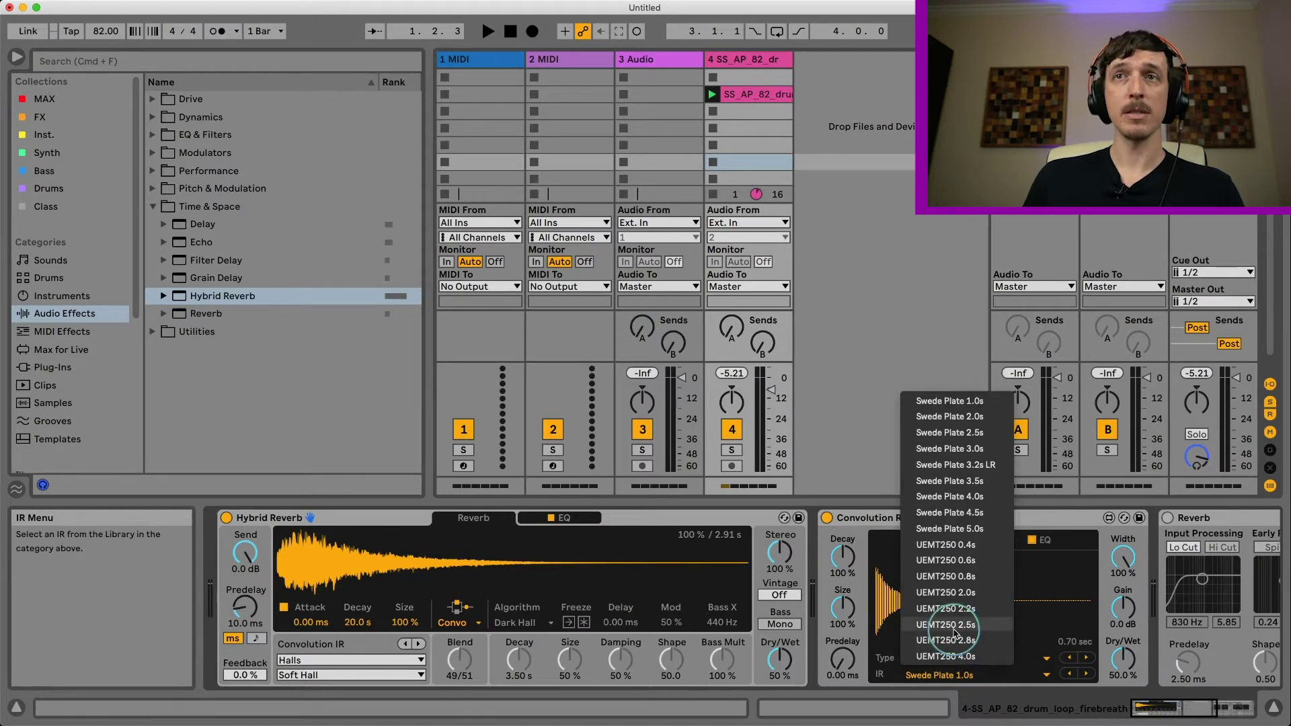
click(1103, 589)
- Switch to 01 Real Places with the Arundel Nave impulse and turn Convolution Reverb off
click(985, 659)
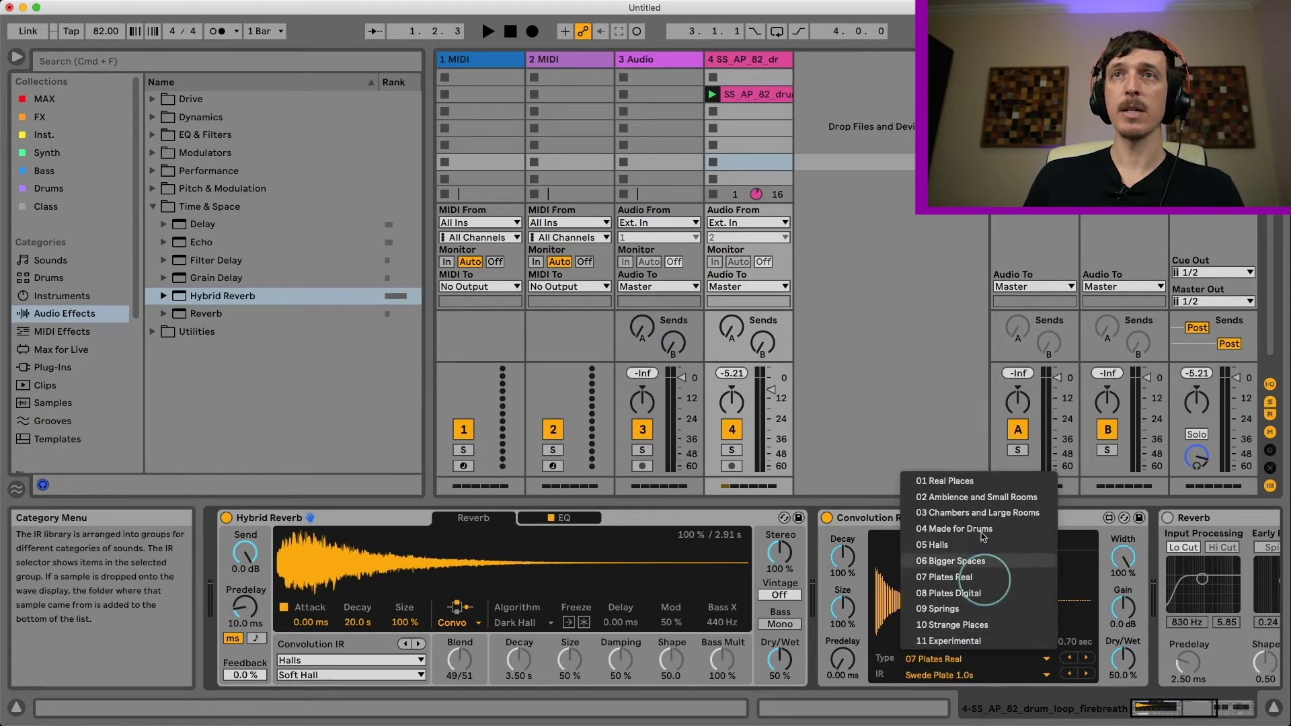
click(977, 486)
scroll(980, 675, up, 2)
click(980, 675)
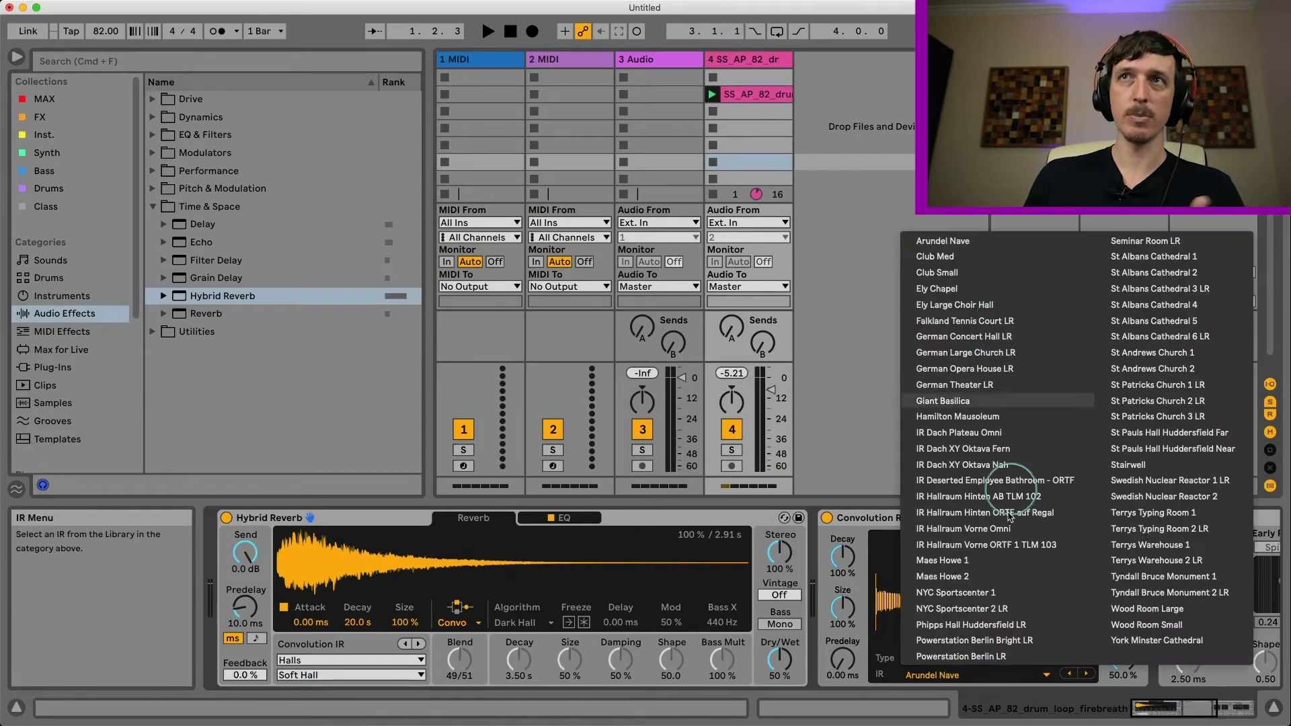
click(834, 538)
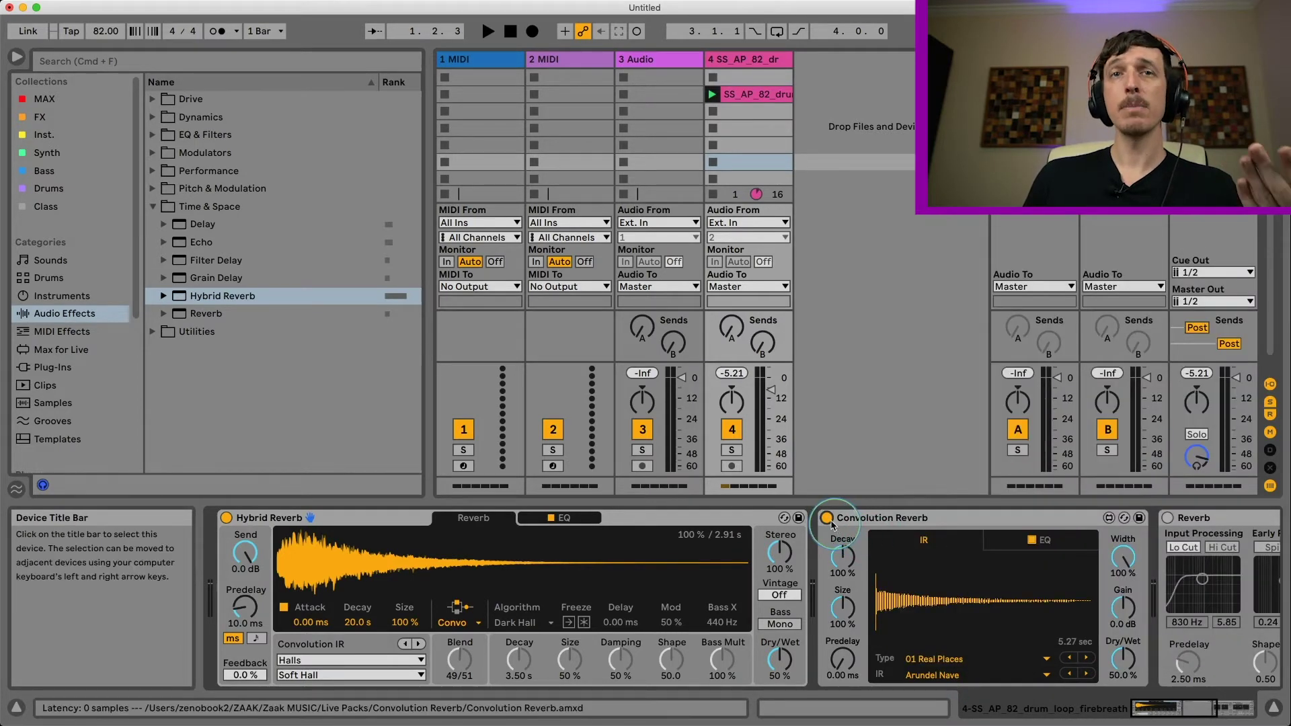
click(828, 518)
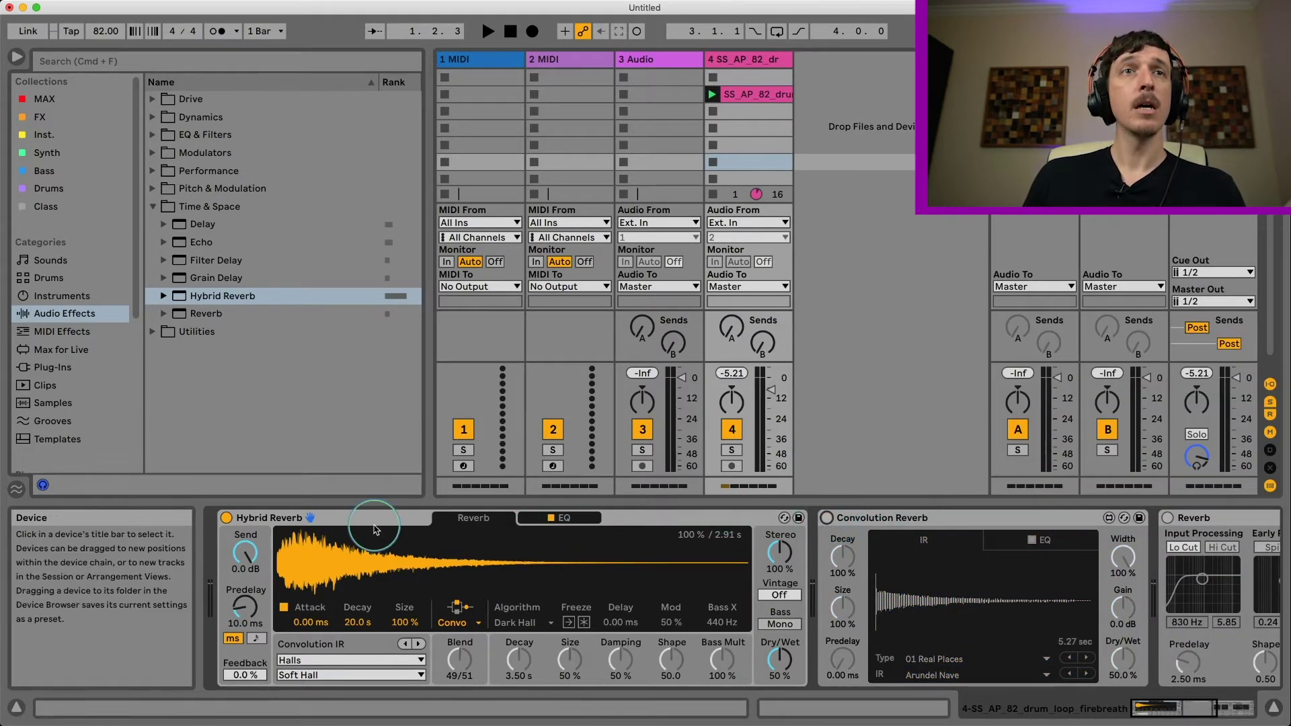
click(368, 660)
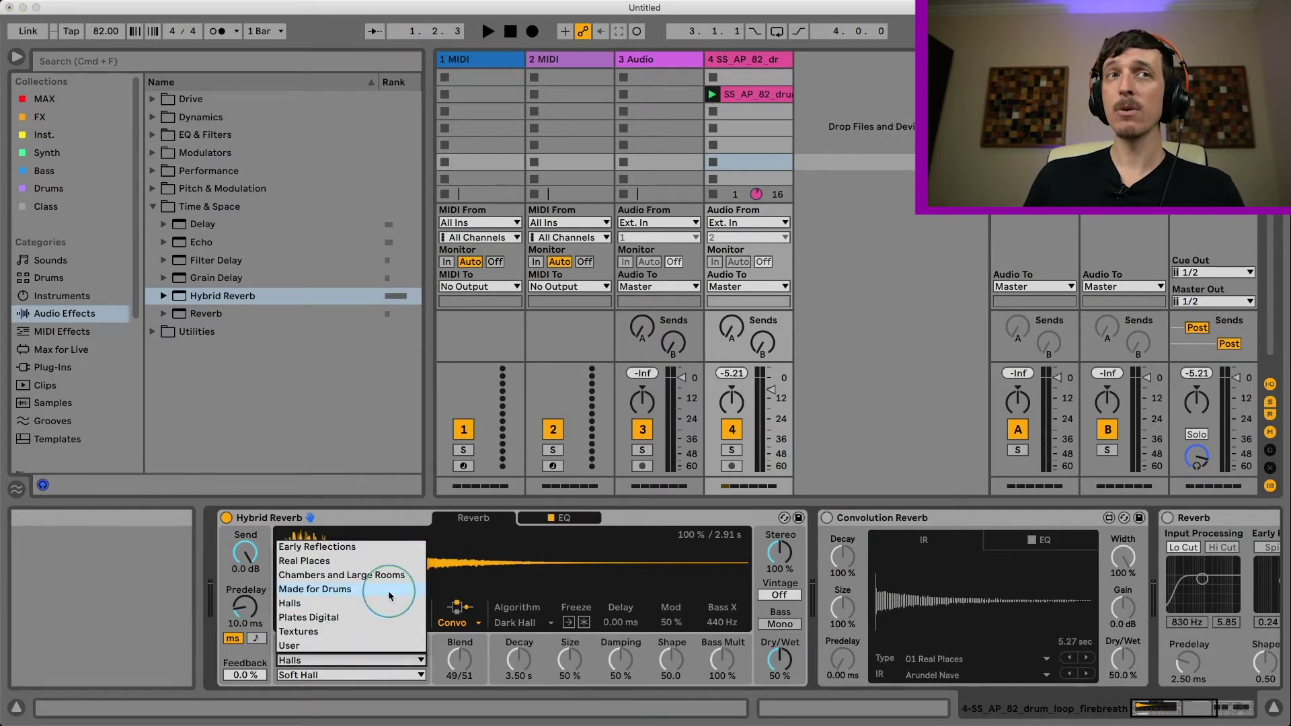
click(390, 675)
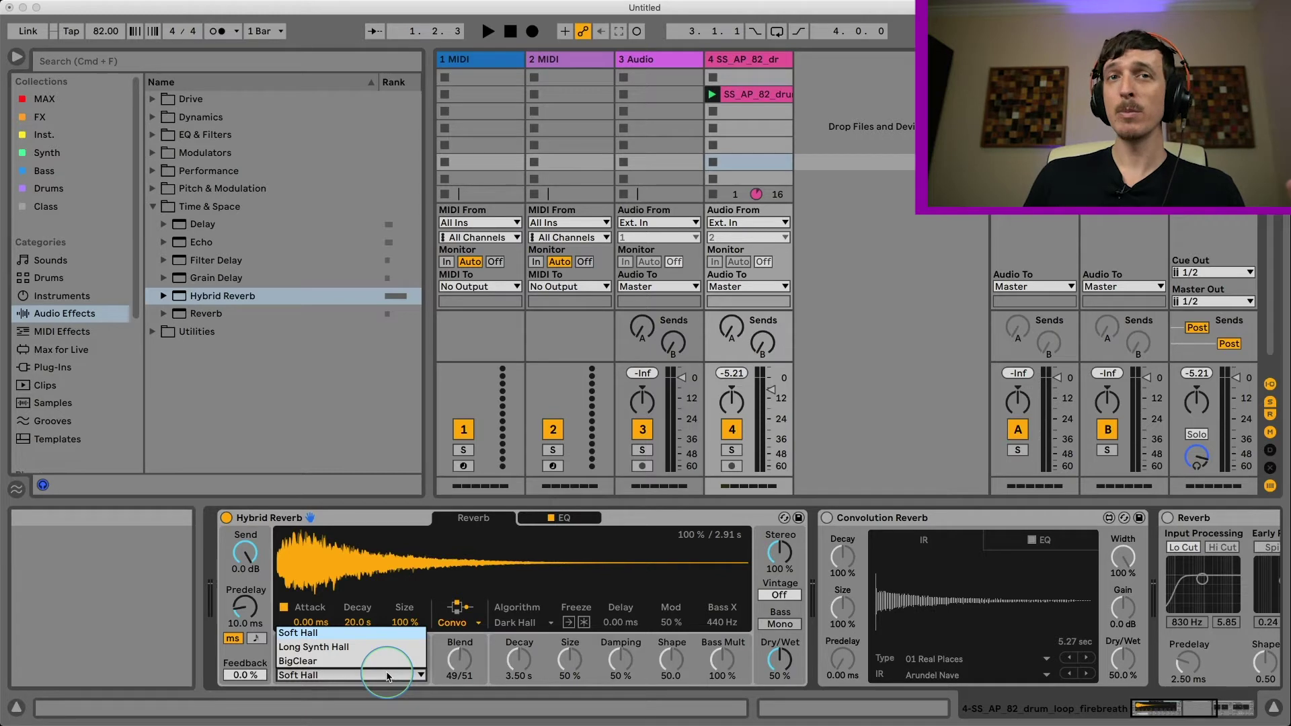
click(387, 676)
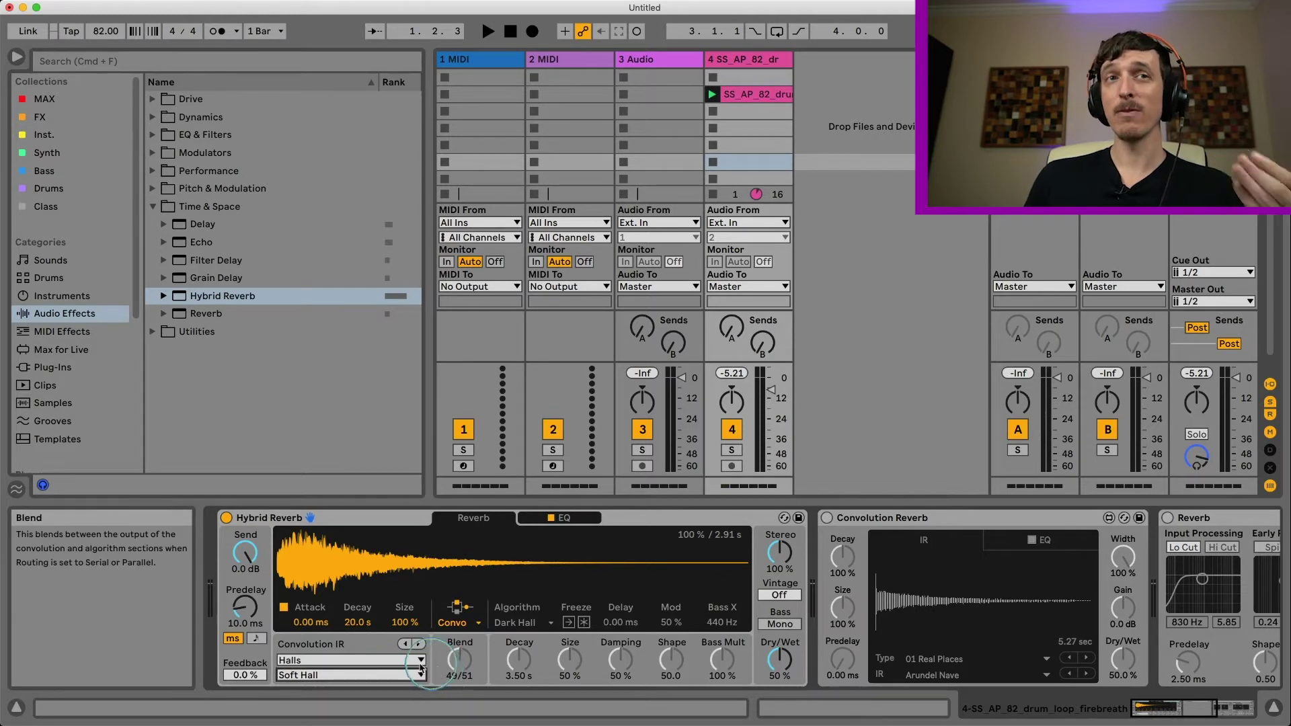
click(891, 535)
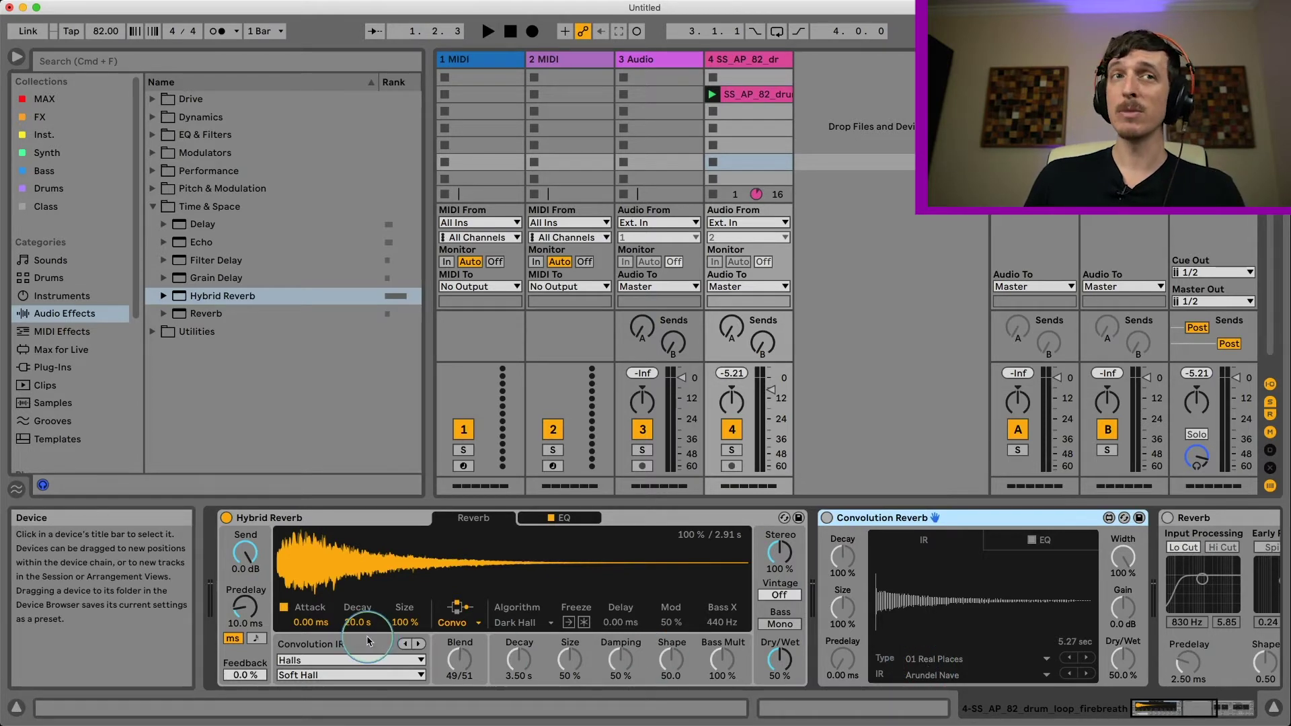
click(402, 660)
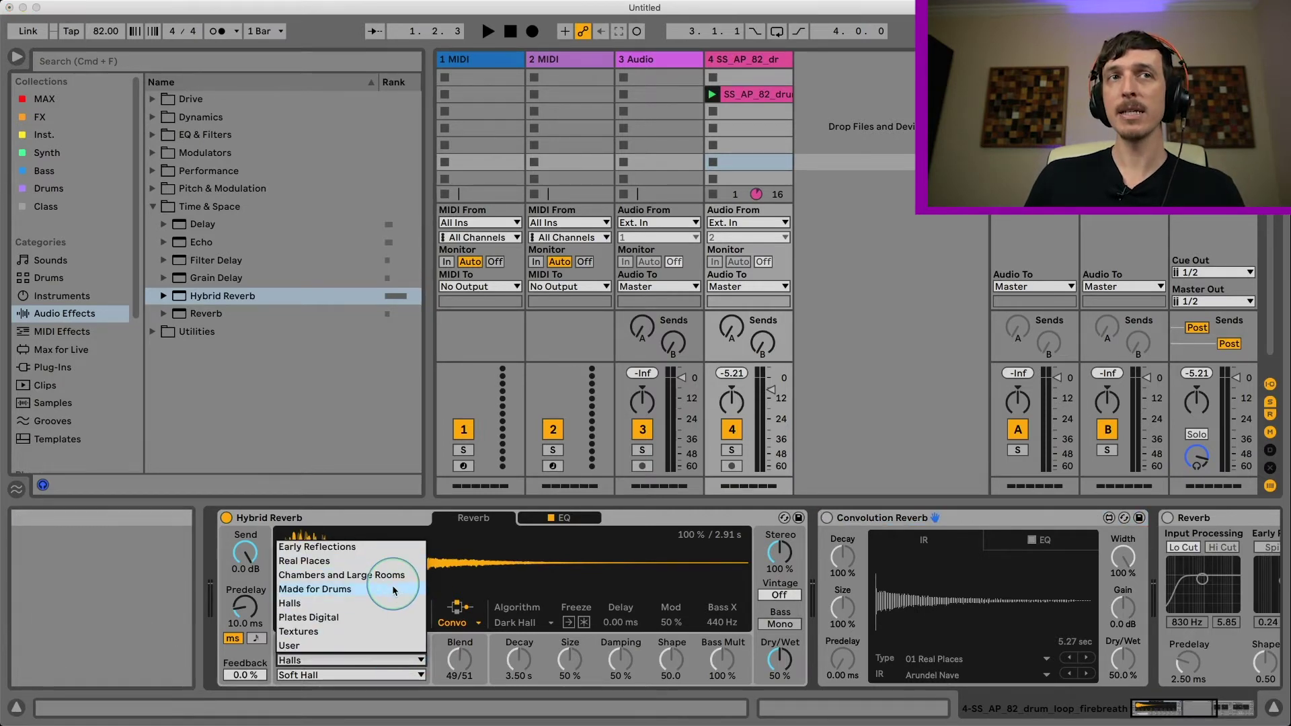
click(397, 675)
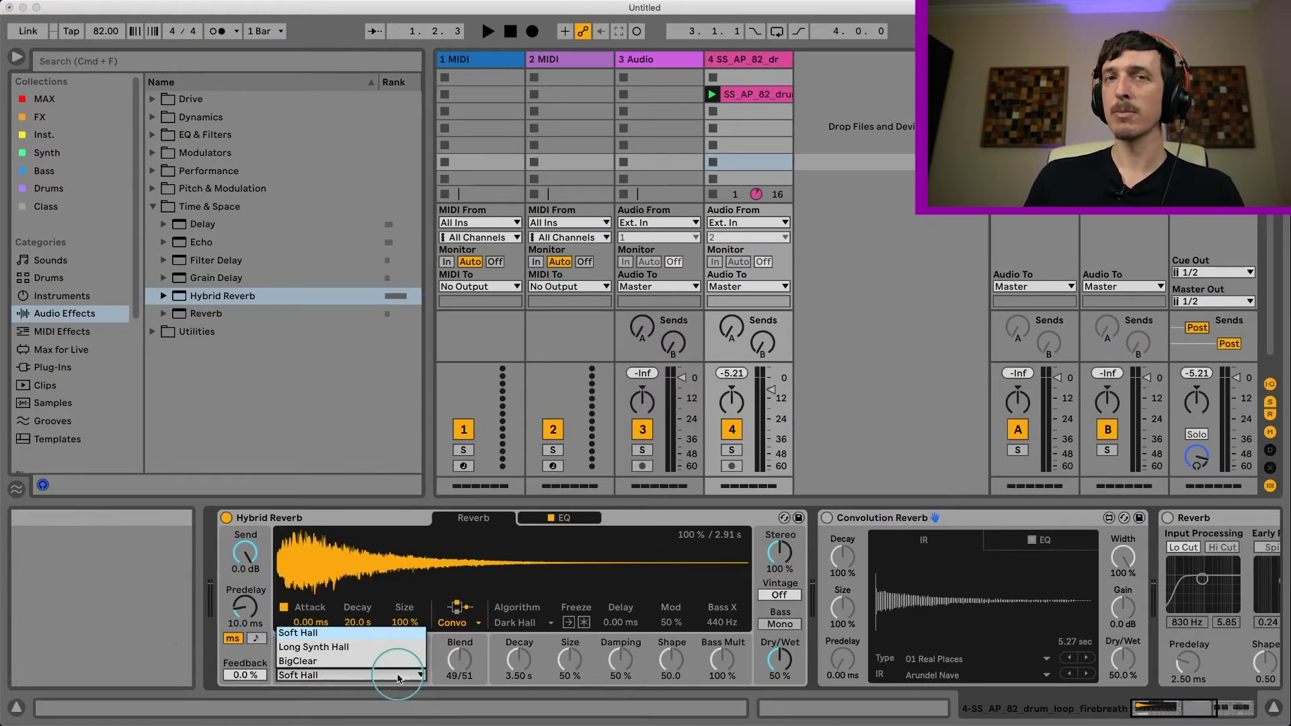
click(399, 676)
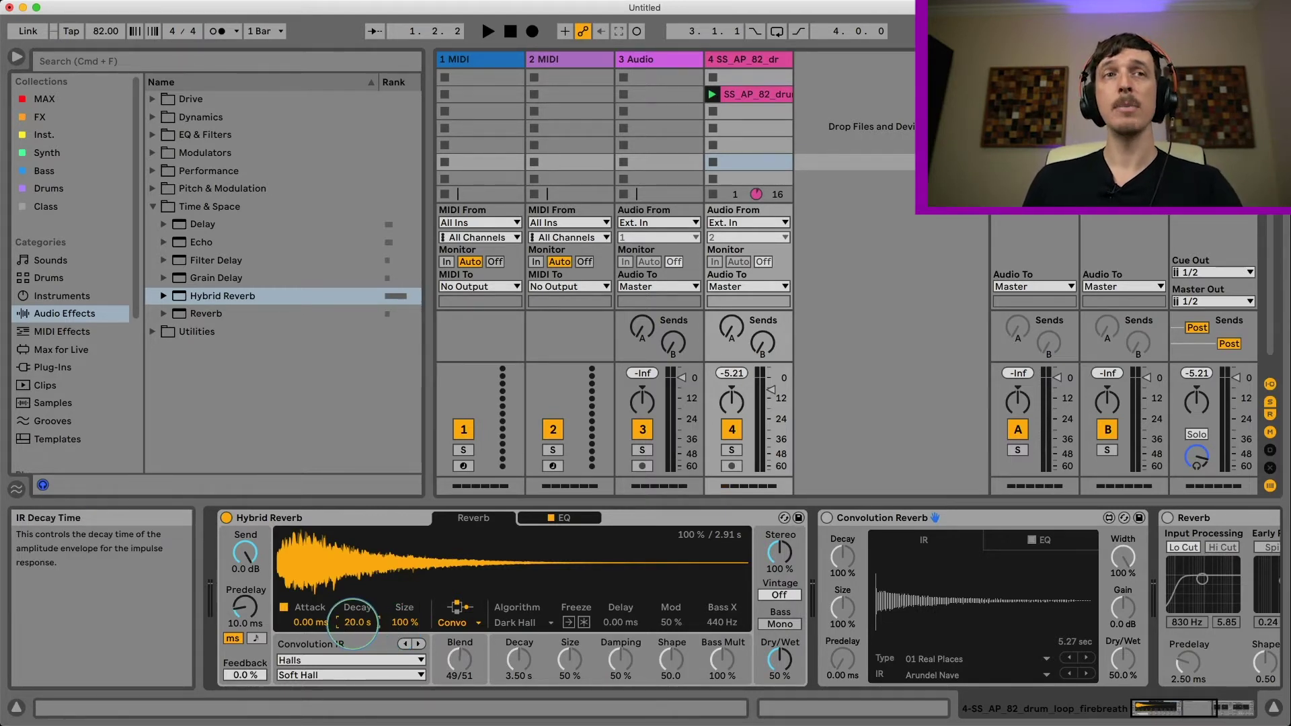
drag(353, 624, 353, 629)
key(space)
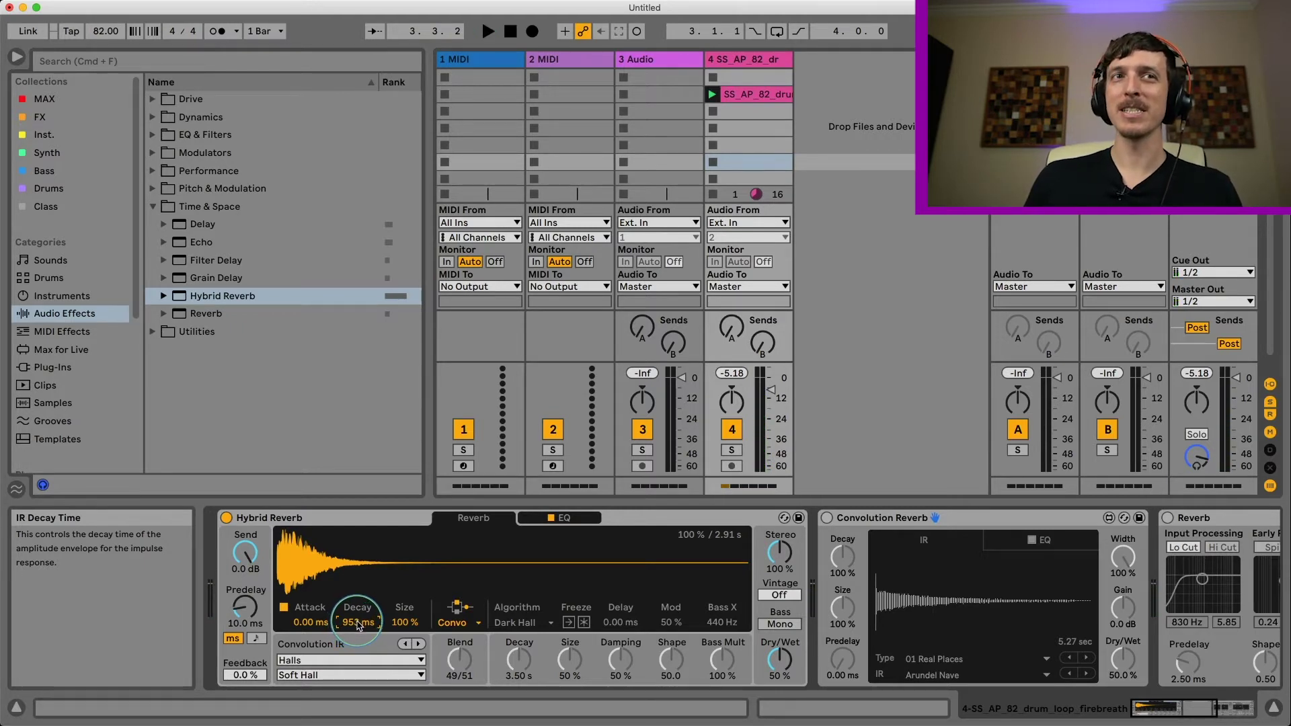
drag(358, 624, 359, 579)
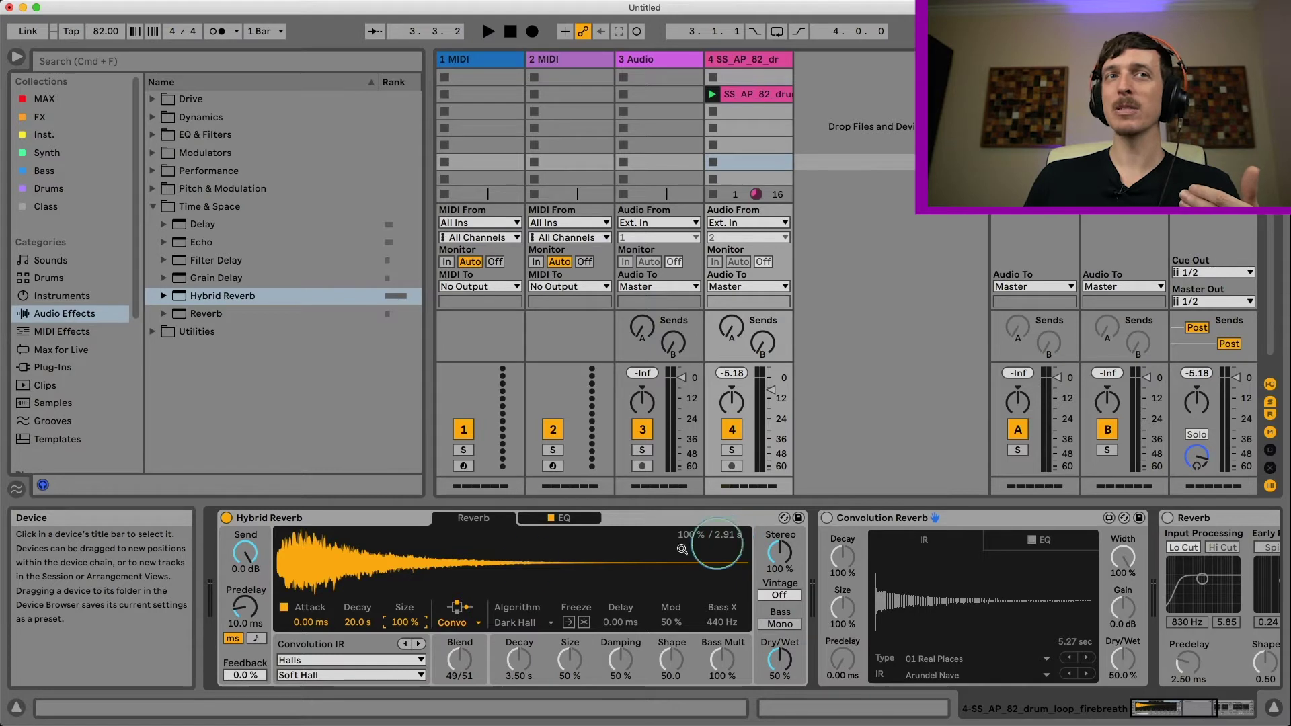
mouse_move(415, 622)
mouse_down()
mouse_move(415, 639)
mouse_move(416, 620)
mouse_up()
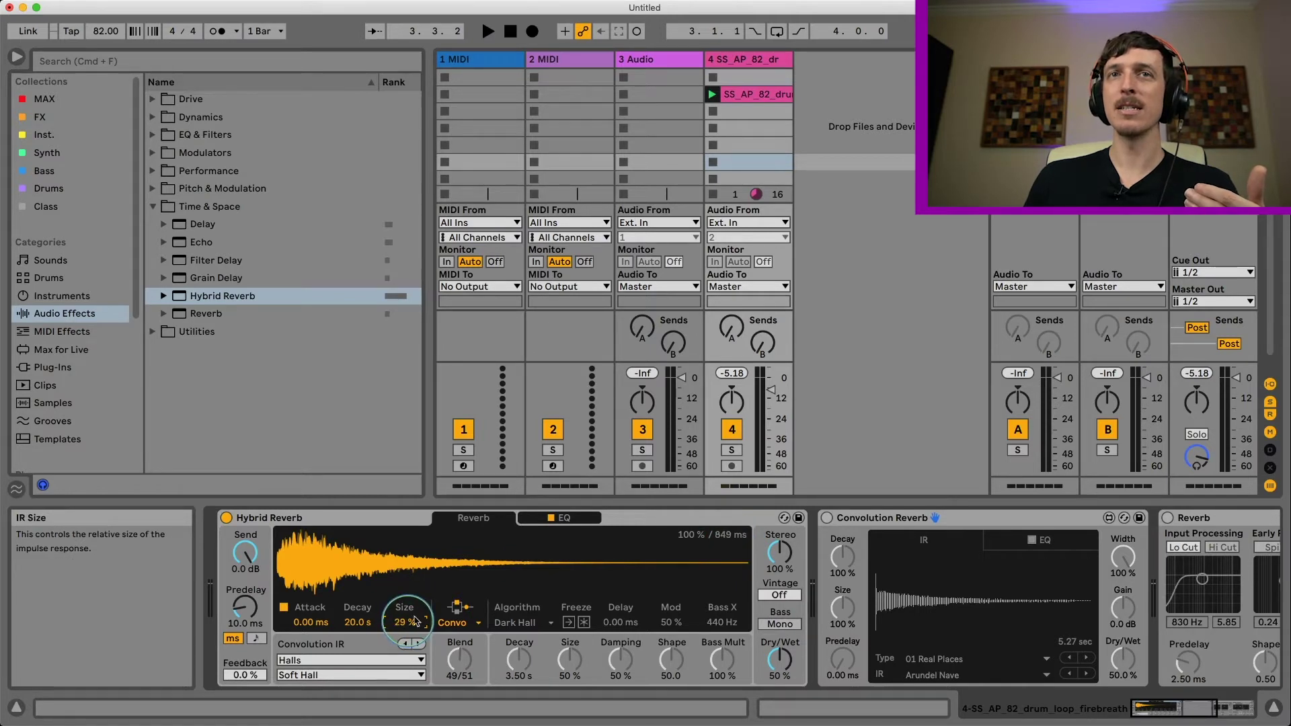
key(space)
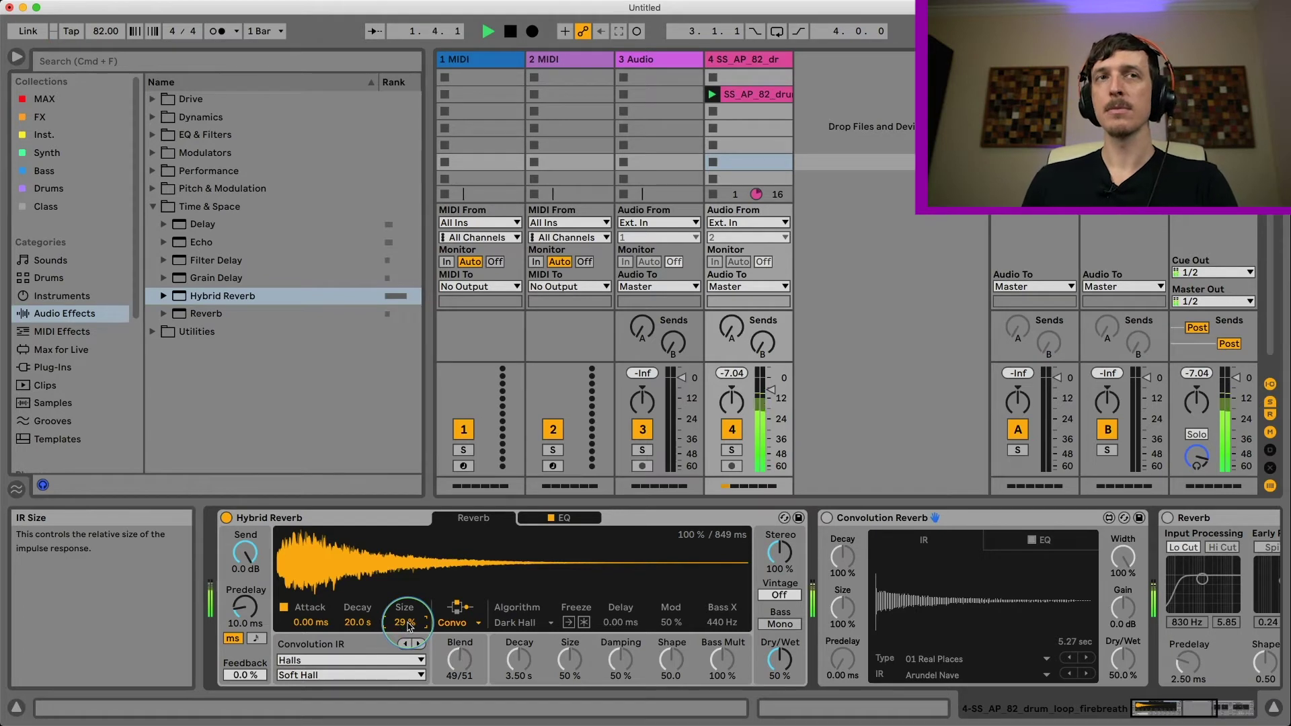
key(space)
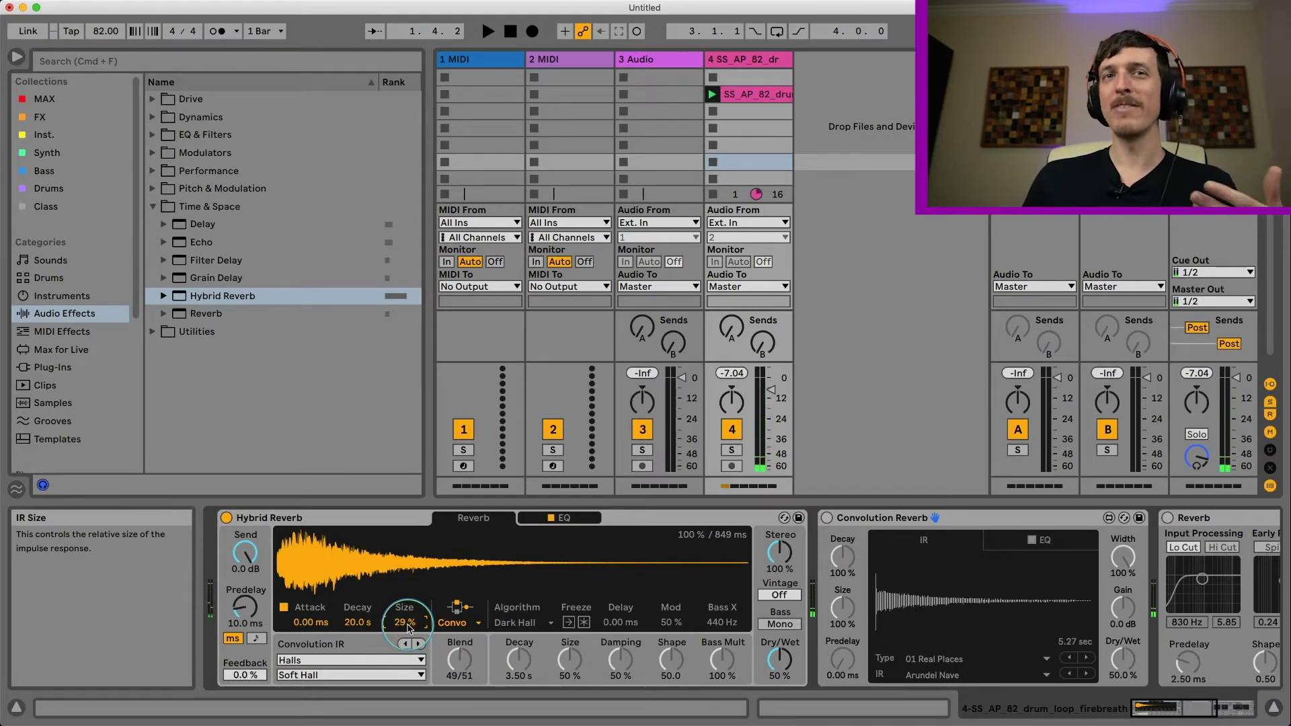
drag(408, 628, 408, 592)
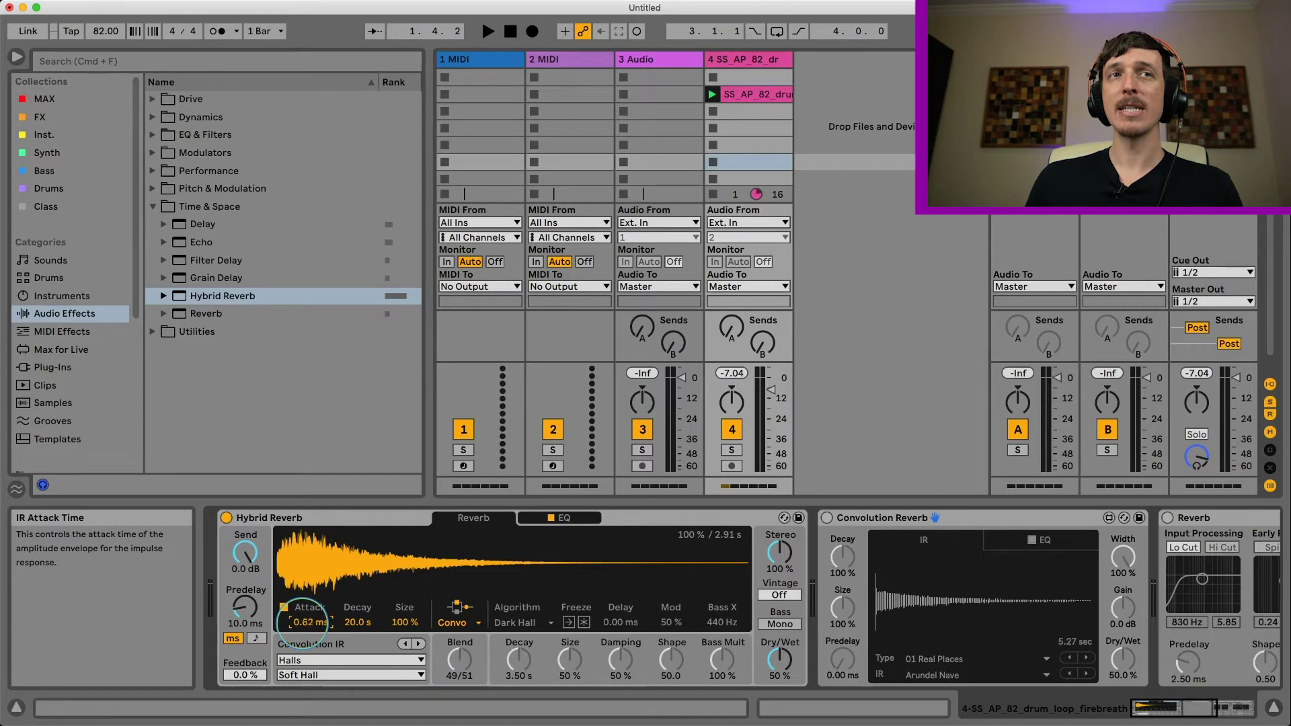
- Raise the impulse attack, then reset it to 0.00 ms with post-processing toggled off and on
drag(301, 616, 302, 649)
click(284, 609)
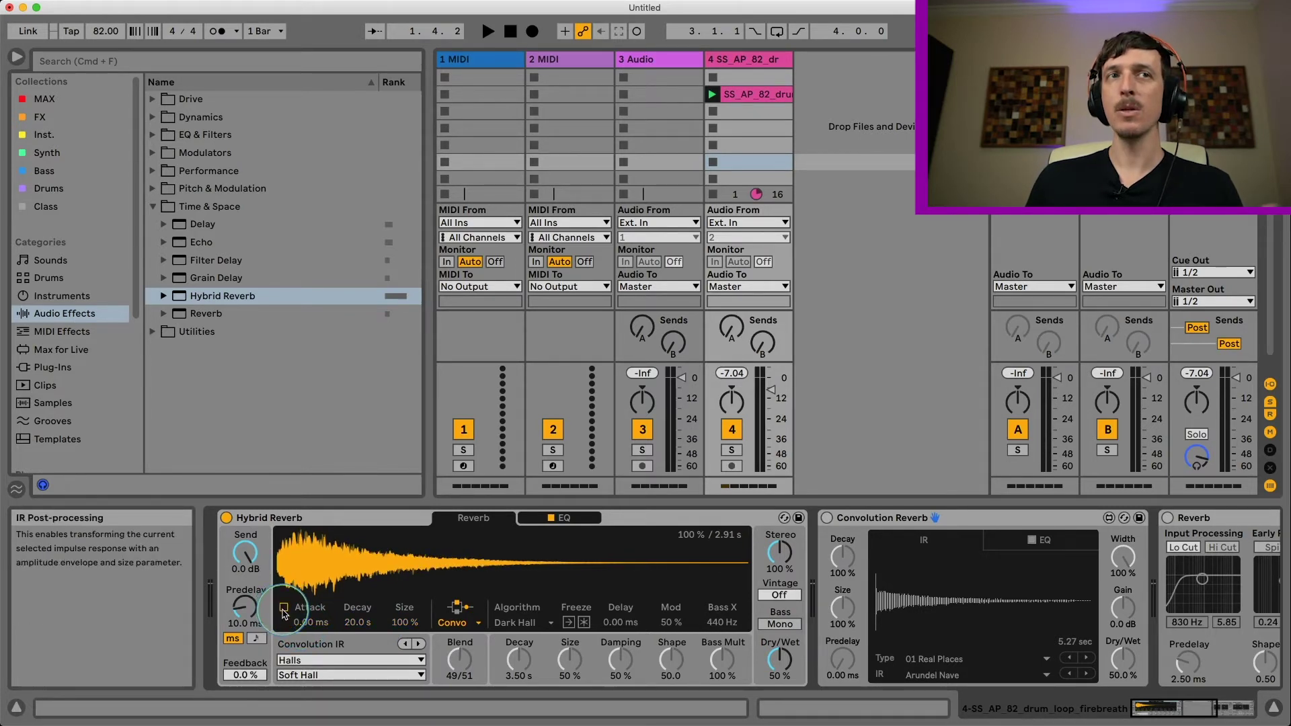
click(283, 609)
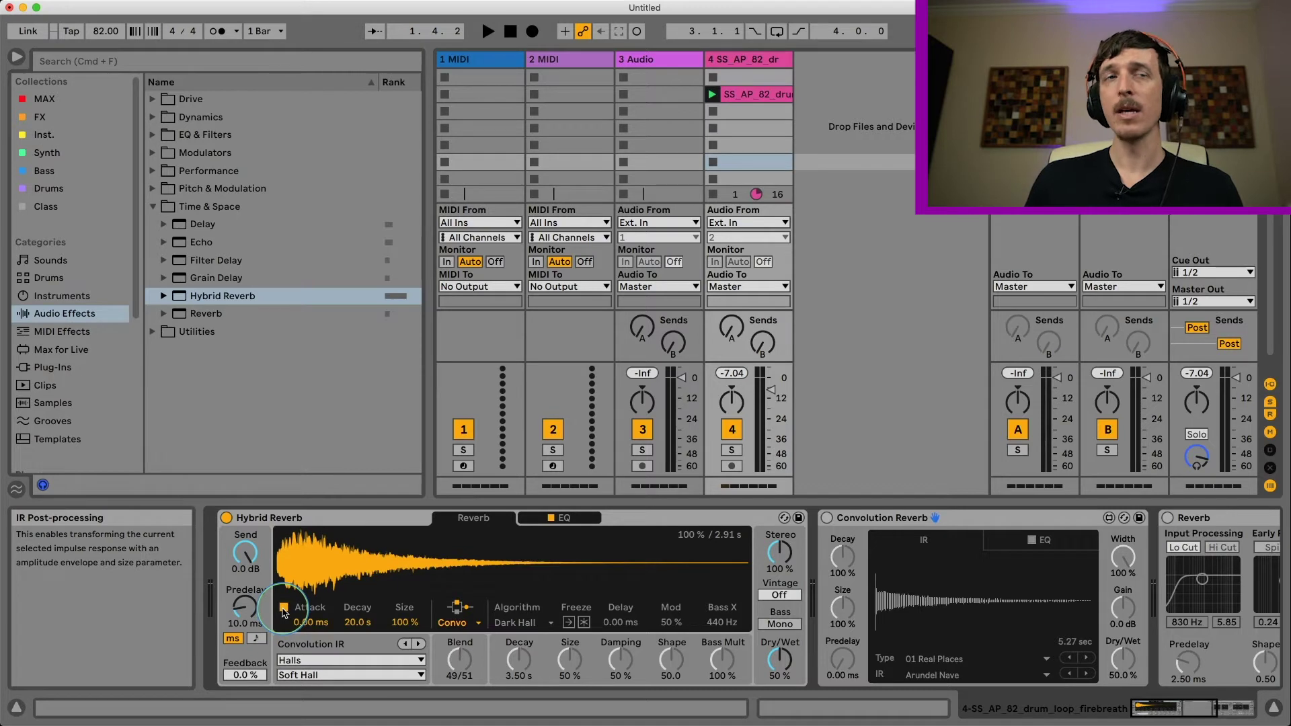
- Audition the Long Synth Hall and BigClear impulses, then return to Soft Hall
click(356, 674)
click(350, 647)
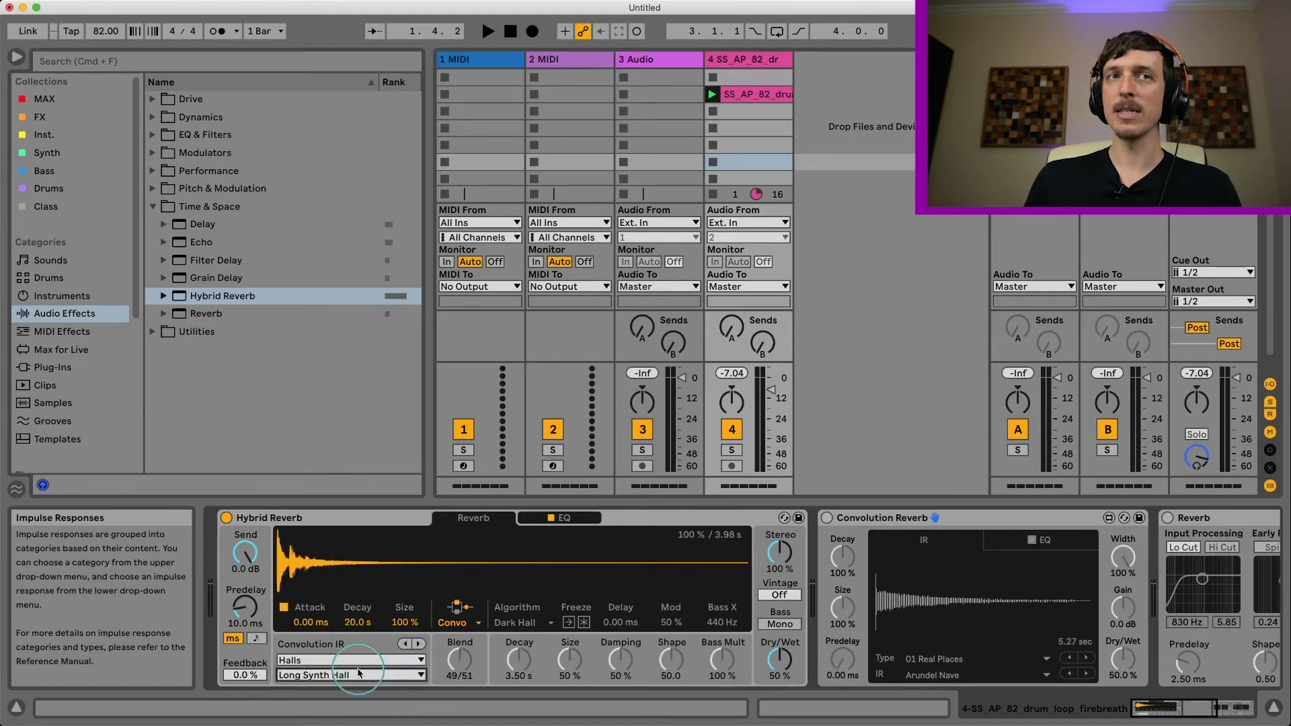
click(357, 675)
click(361, 662)
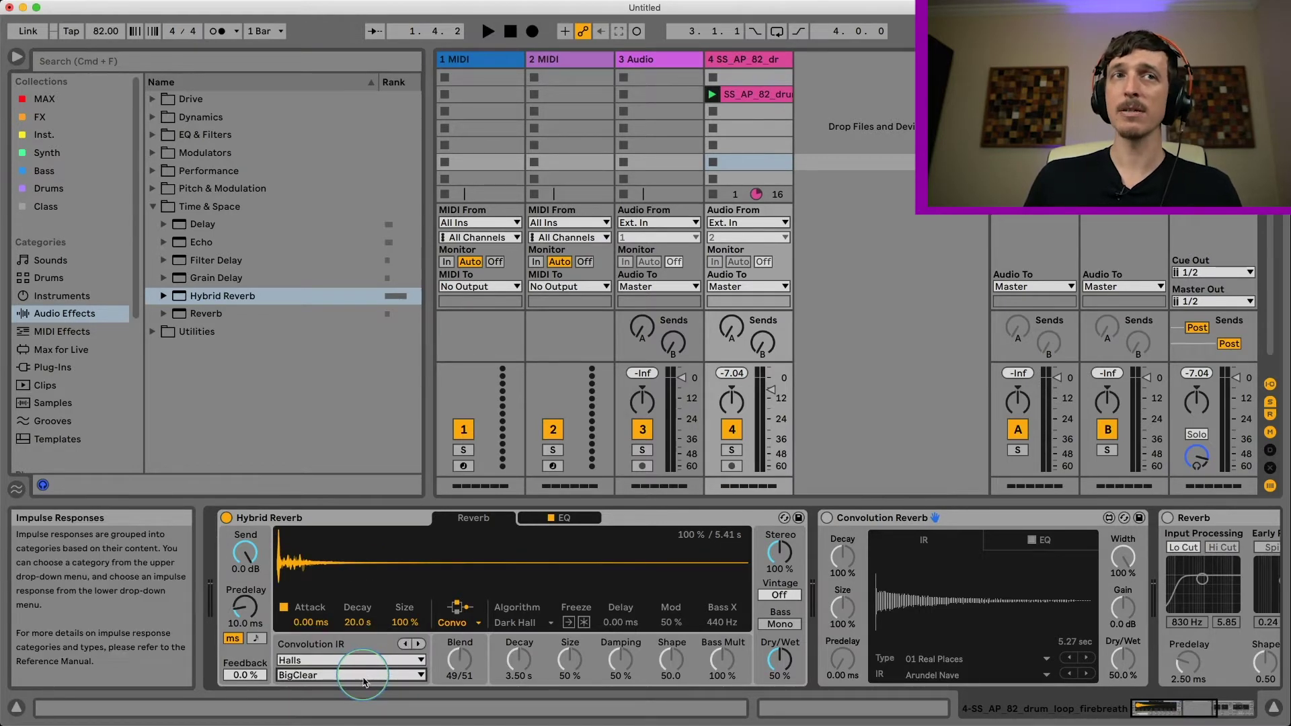
click(356, 675)
click(368, 633)
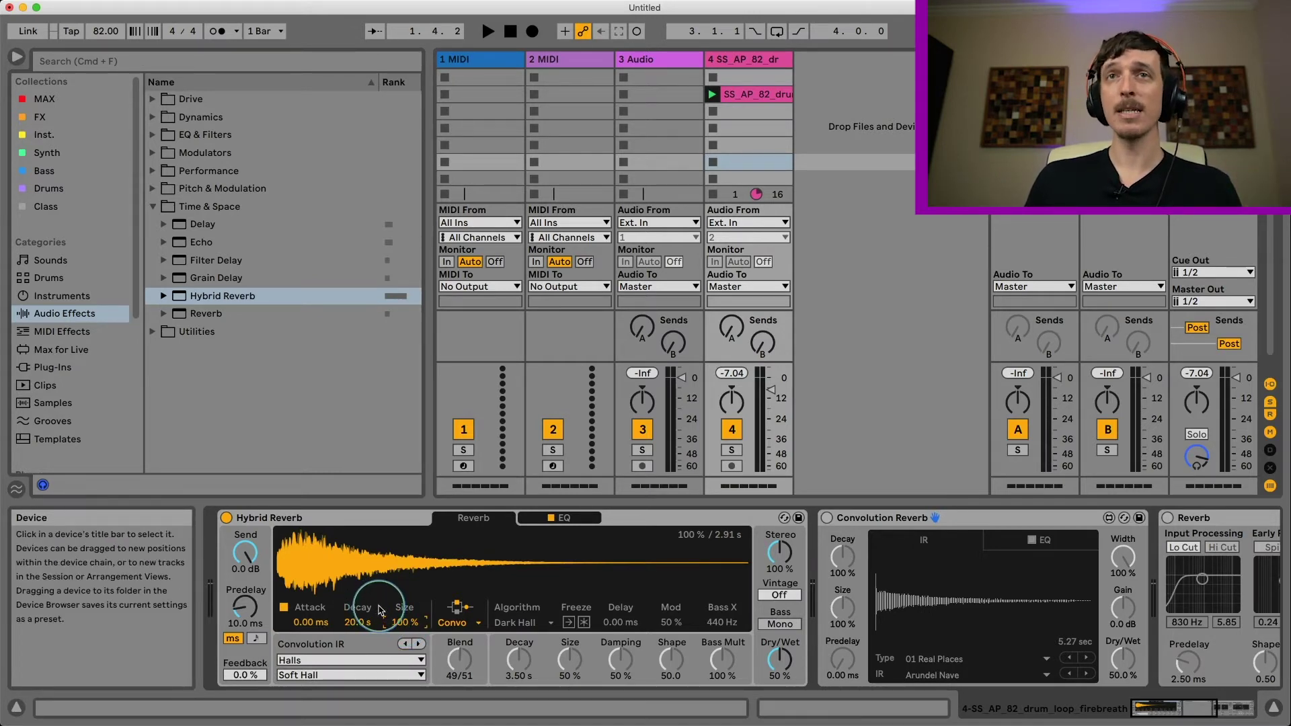
click(856, 519)
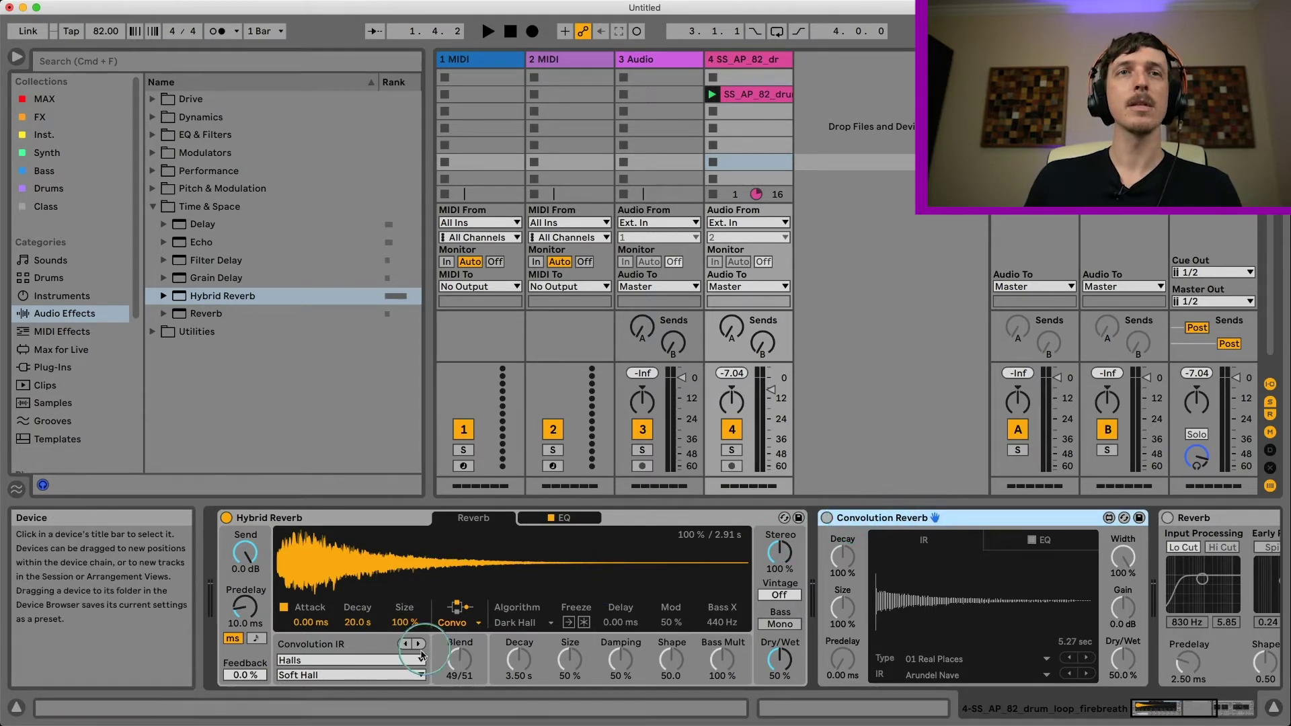
click(457, 624)
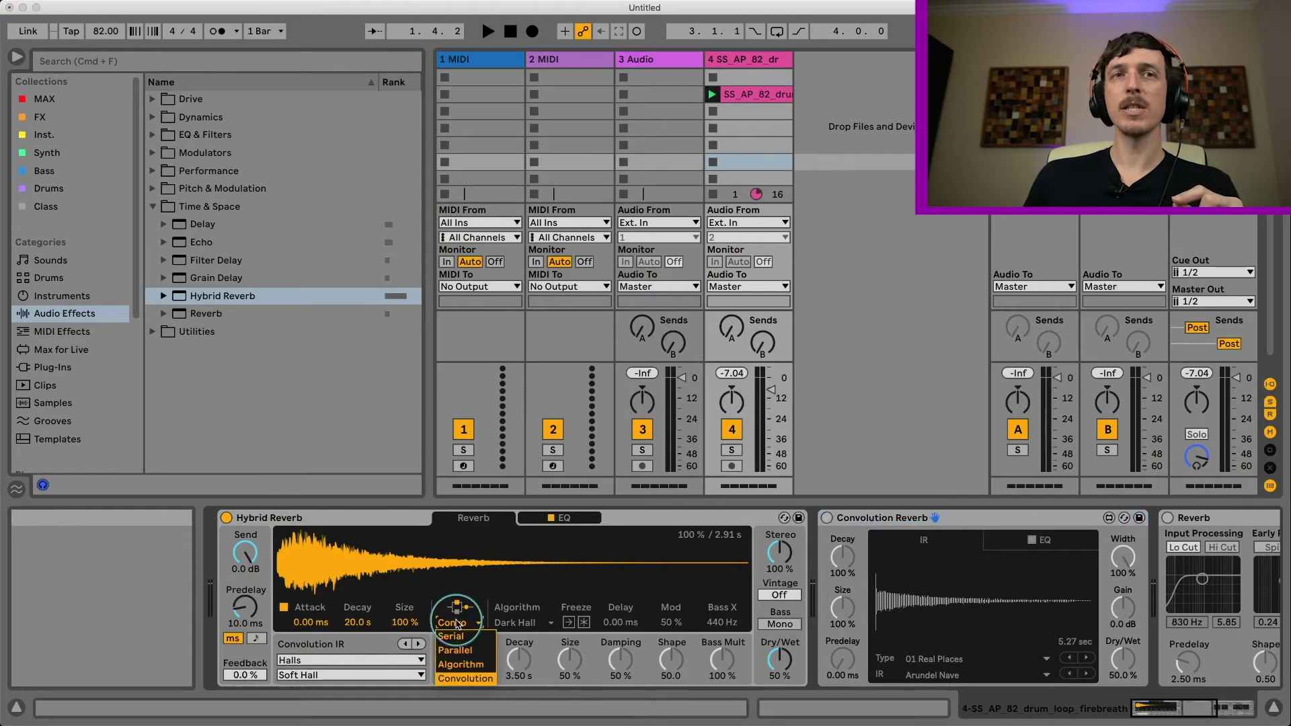
click(461, 664)
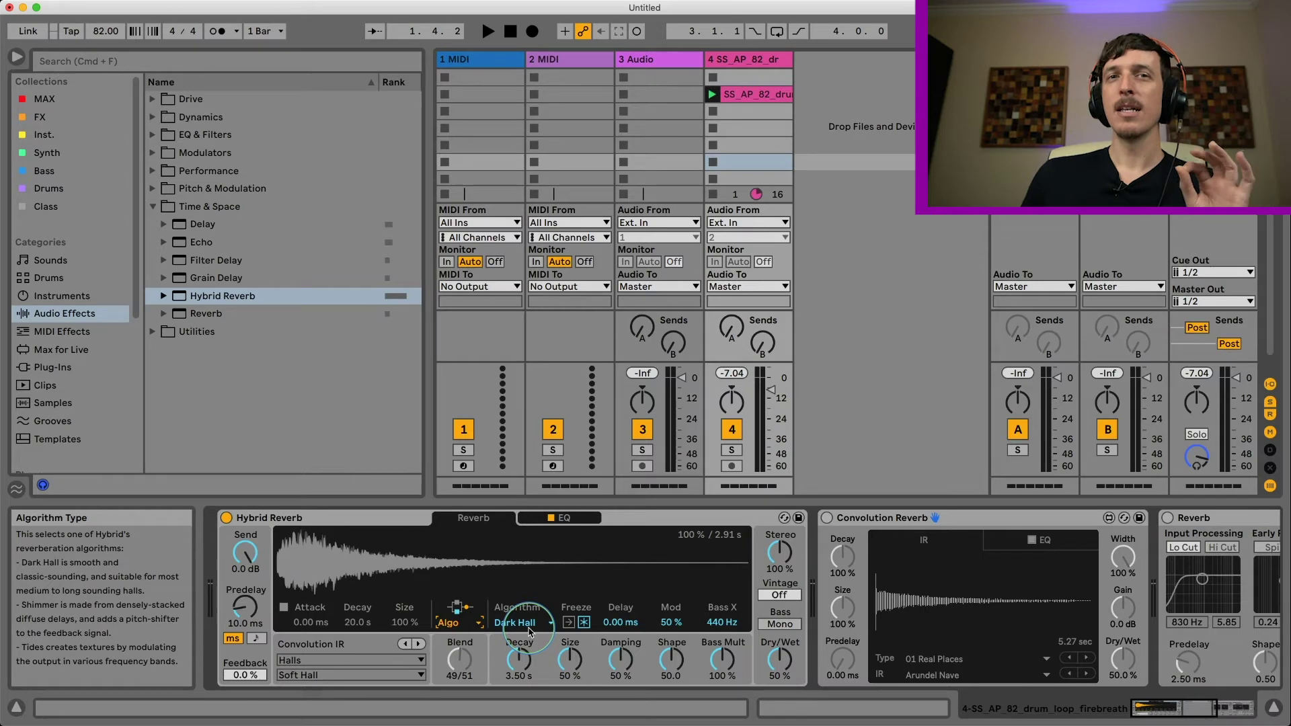
click(1218, 518)
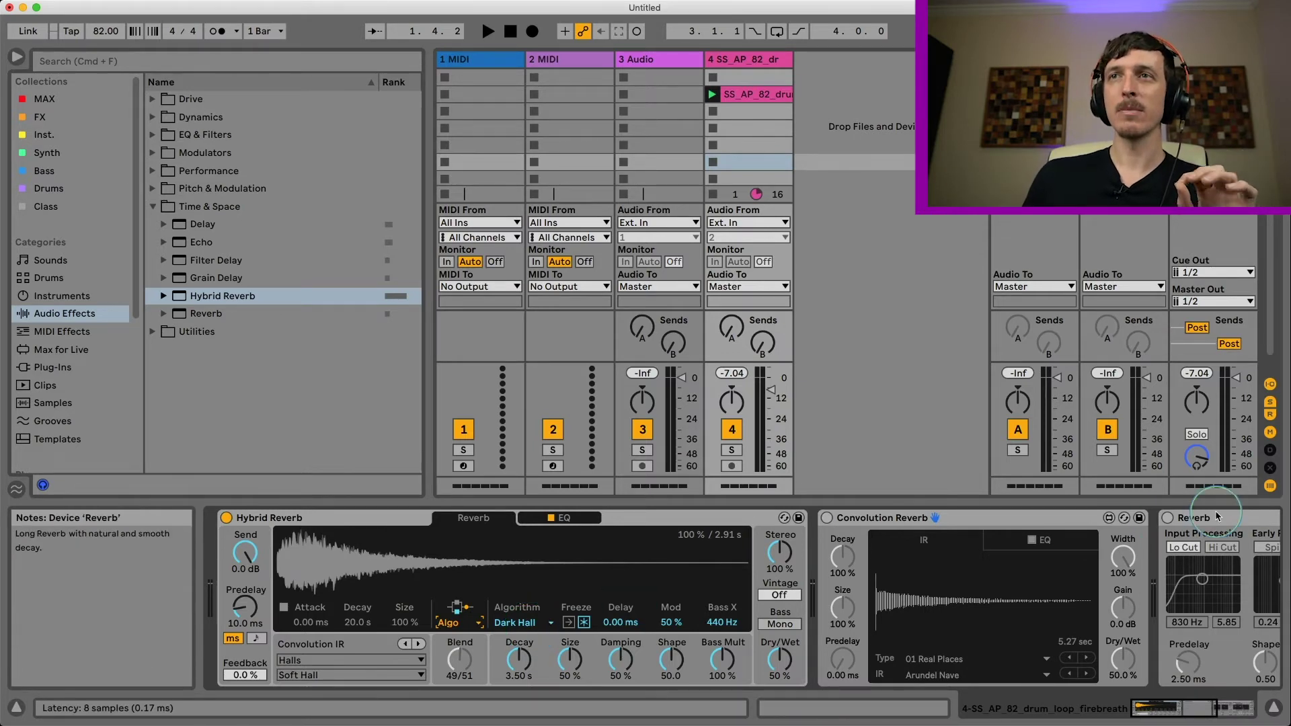
click(1139, 707)
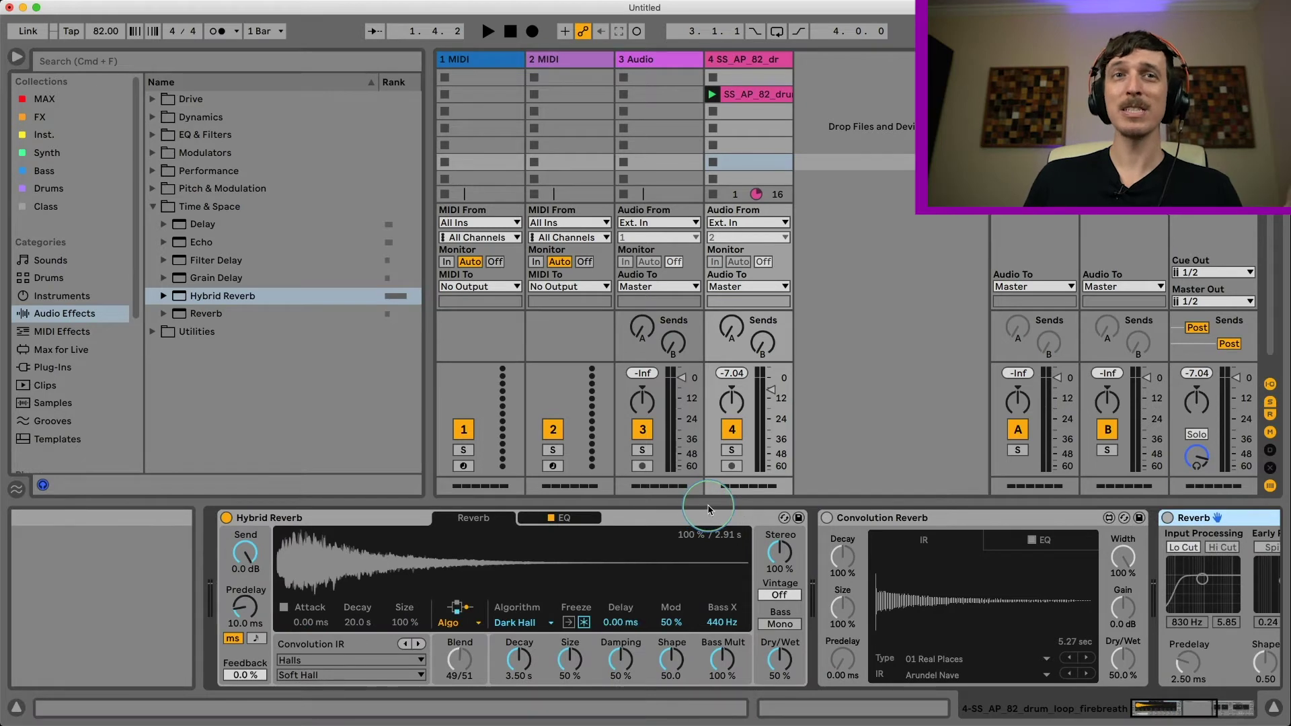
click(527, 624)
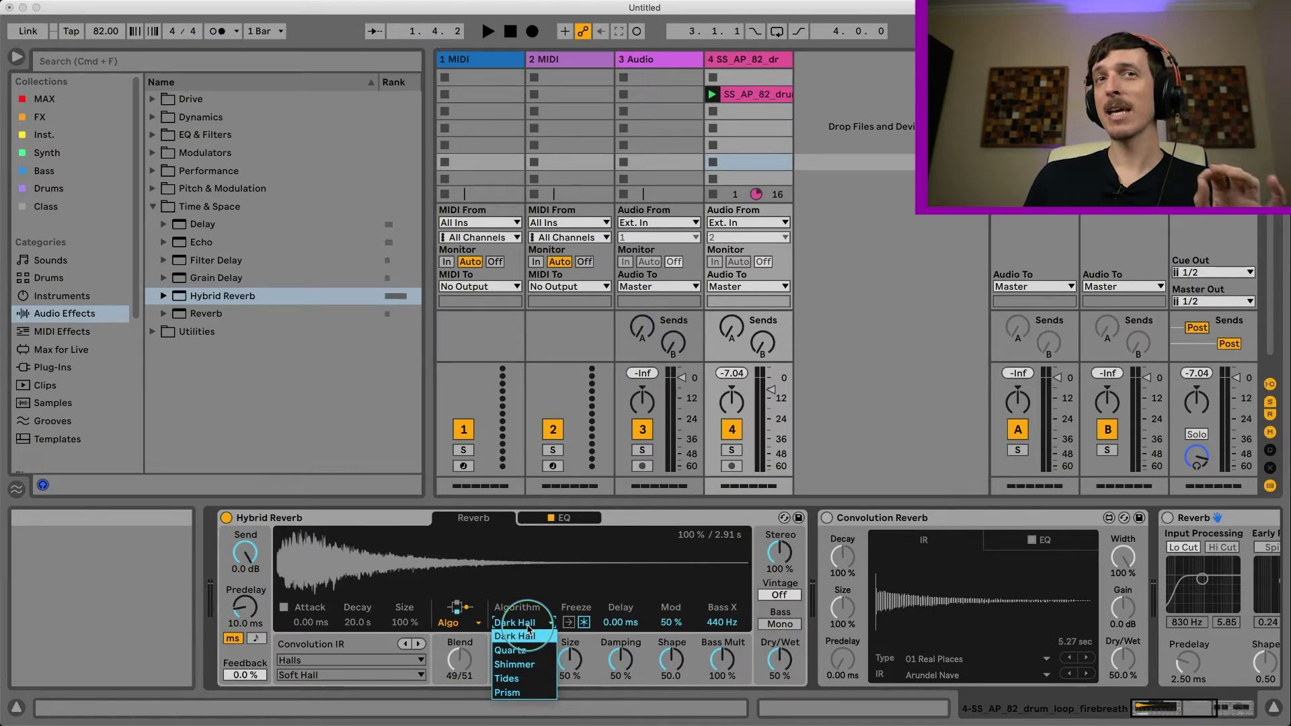
click(528, 629)
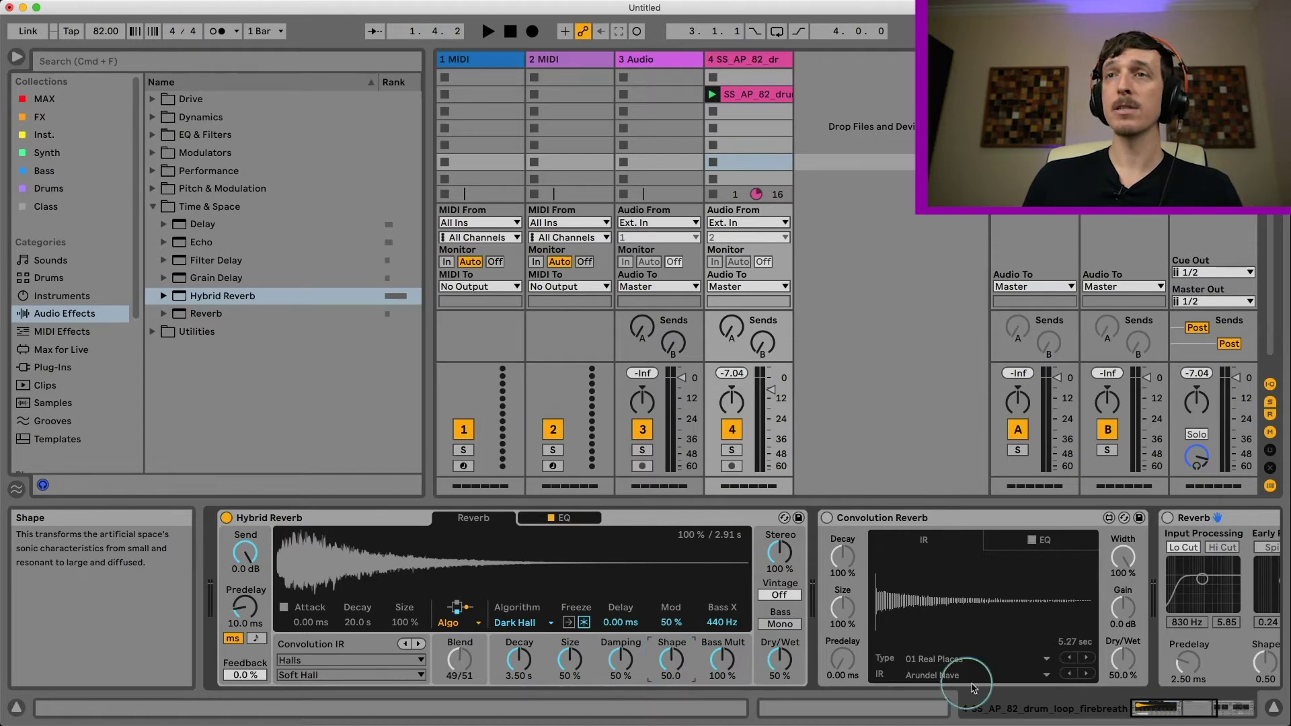
- Shorten the Hybrid Reverb decay from 3.50 s to 2.12 s while the loop plays
mouse_move(1170, 706)
mouse_down()
mouse_move(1204, 706)
mouse_move(1189, 706)
mouse_up()
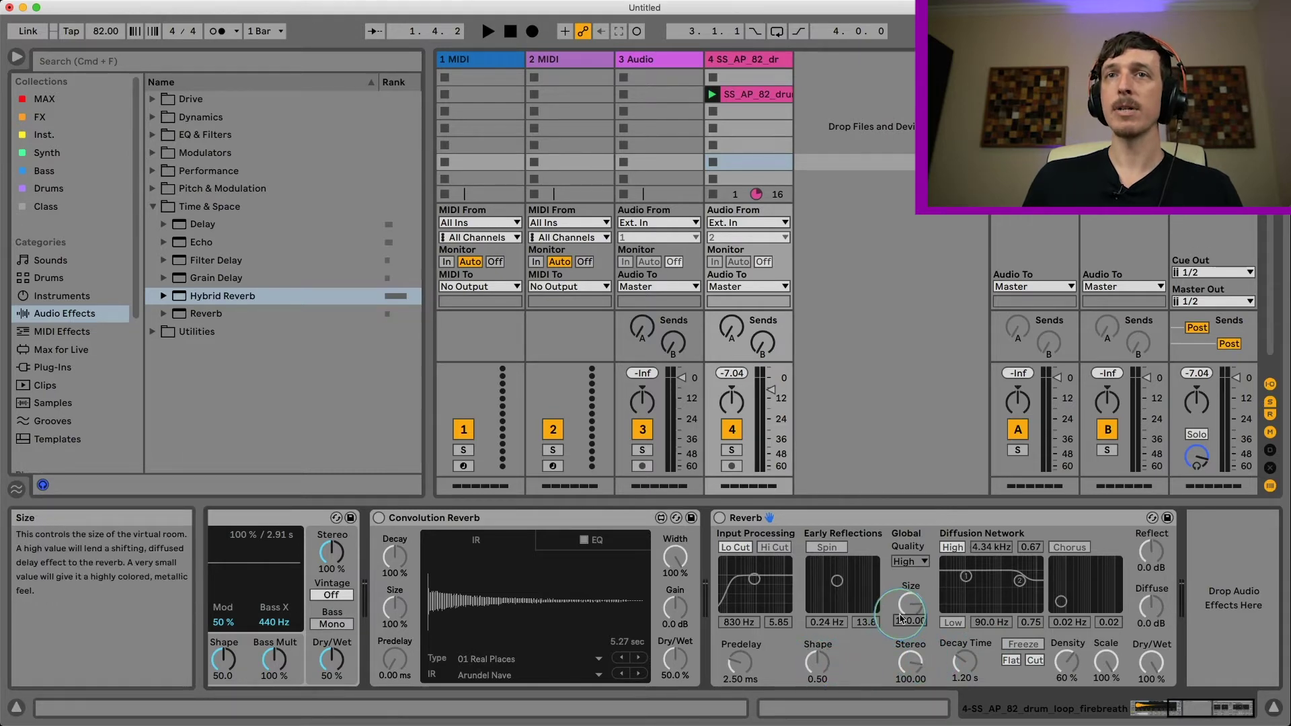
drag(1190, 706, 1143, 706)
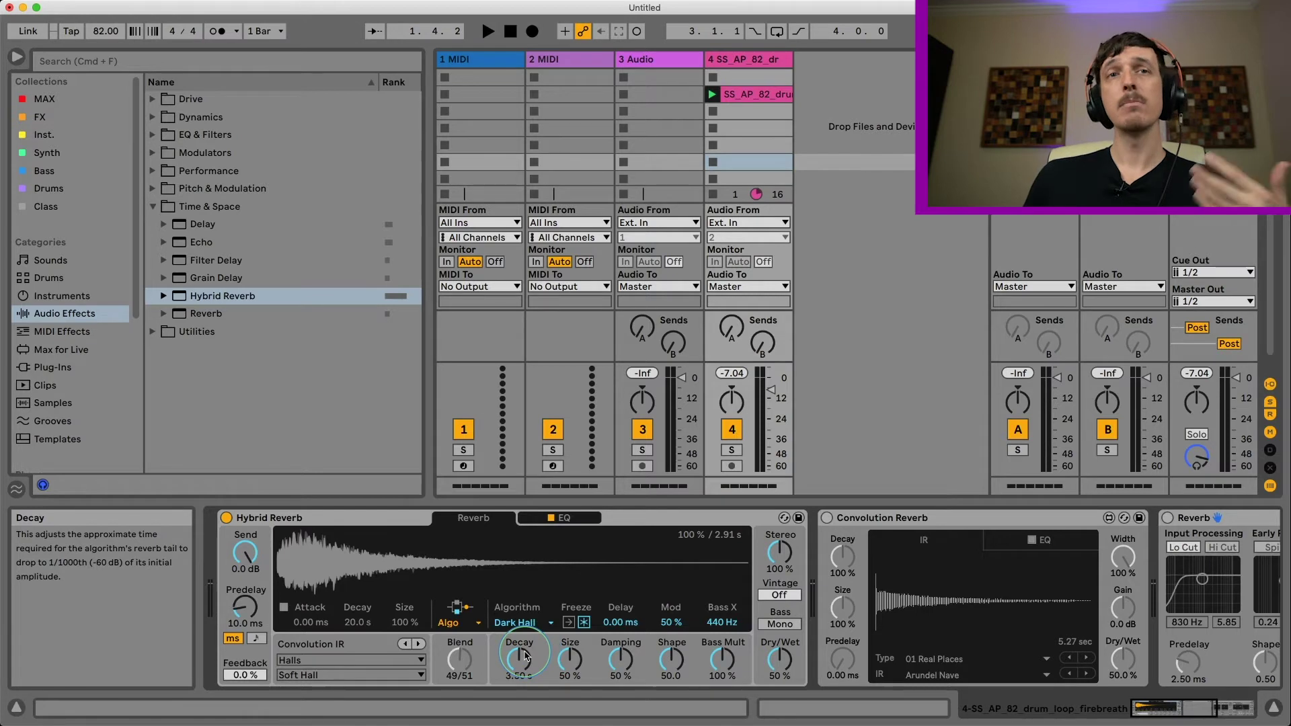
click(520, 658)
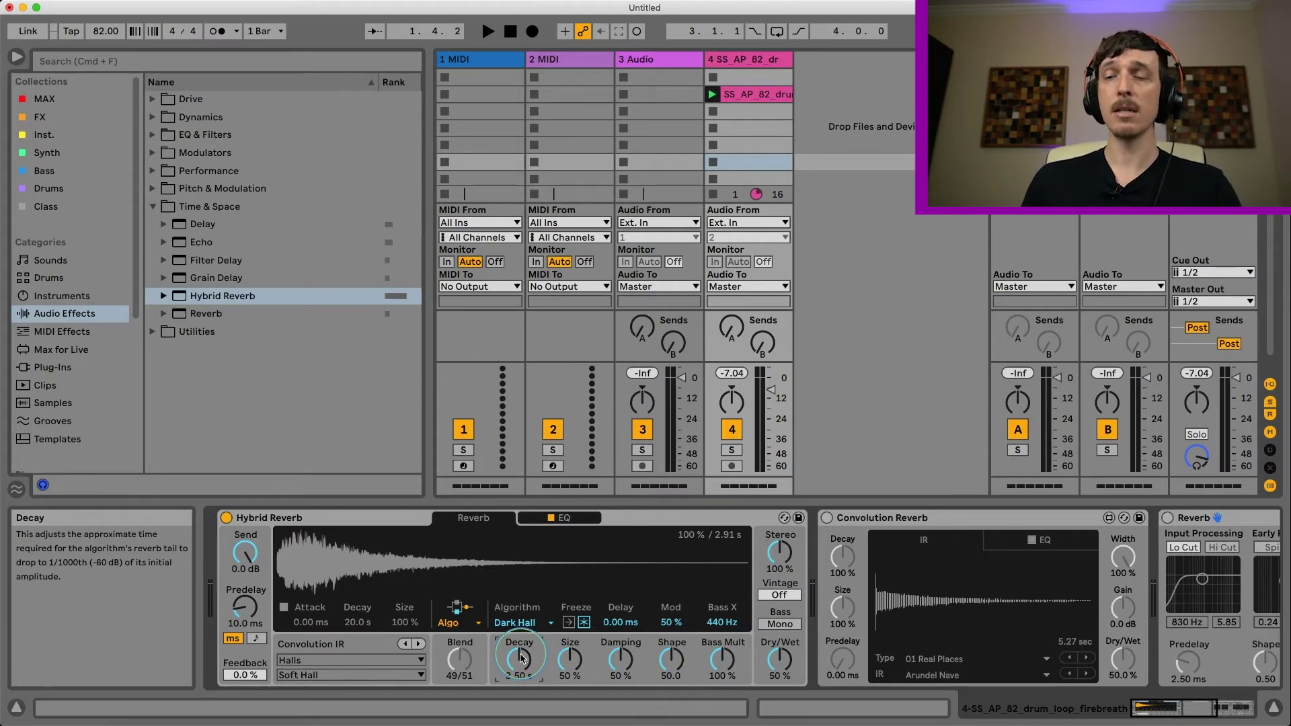
key(space)
mouse_move(520, 658)
mouse_down()
mouse_move(520, 676)
mouse_move(520, 663)
mouse_up()
key(space)
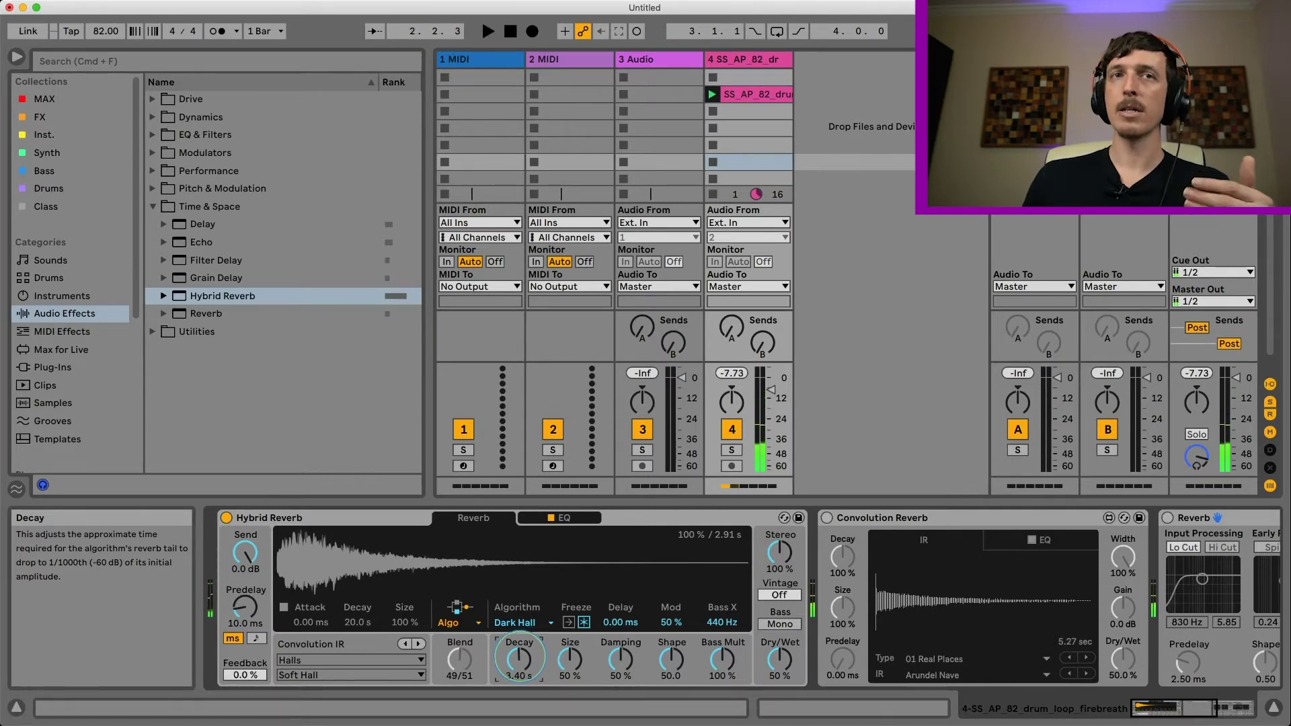
- Sweep the Size from 0% to 100% on the playing loop, then set it to 50%
click(565, 673)
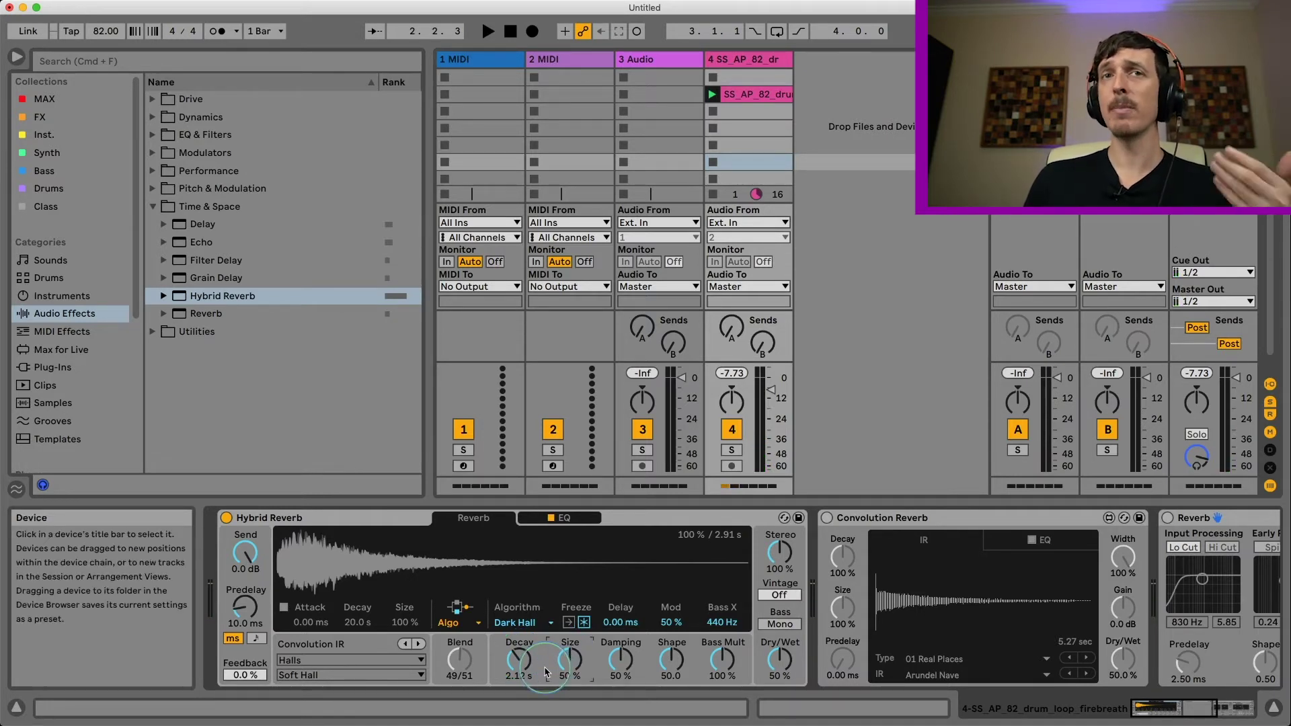
drag(565, 658, 565, 666)
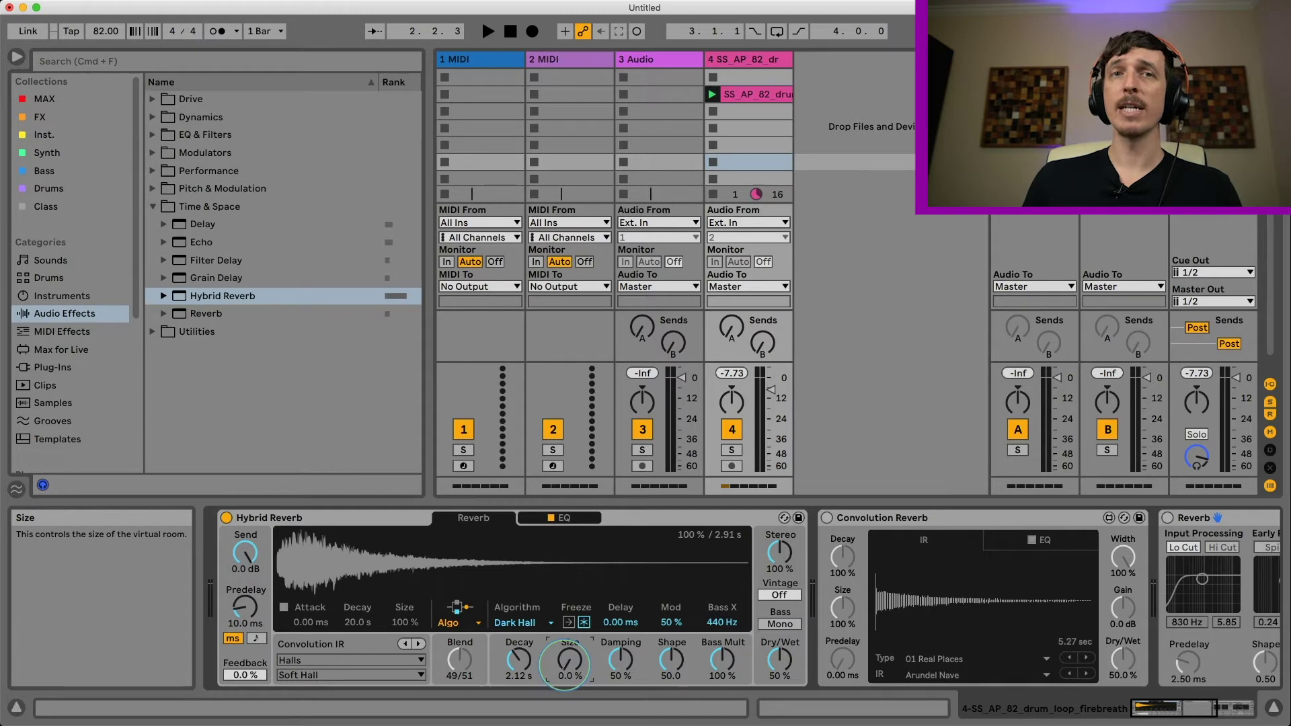
key(space)
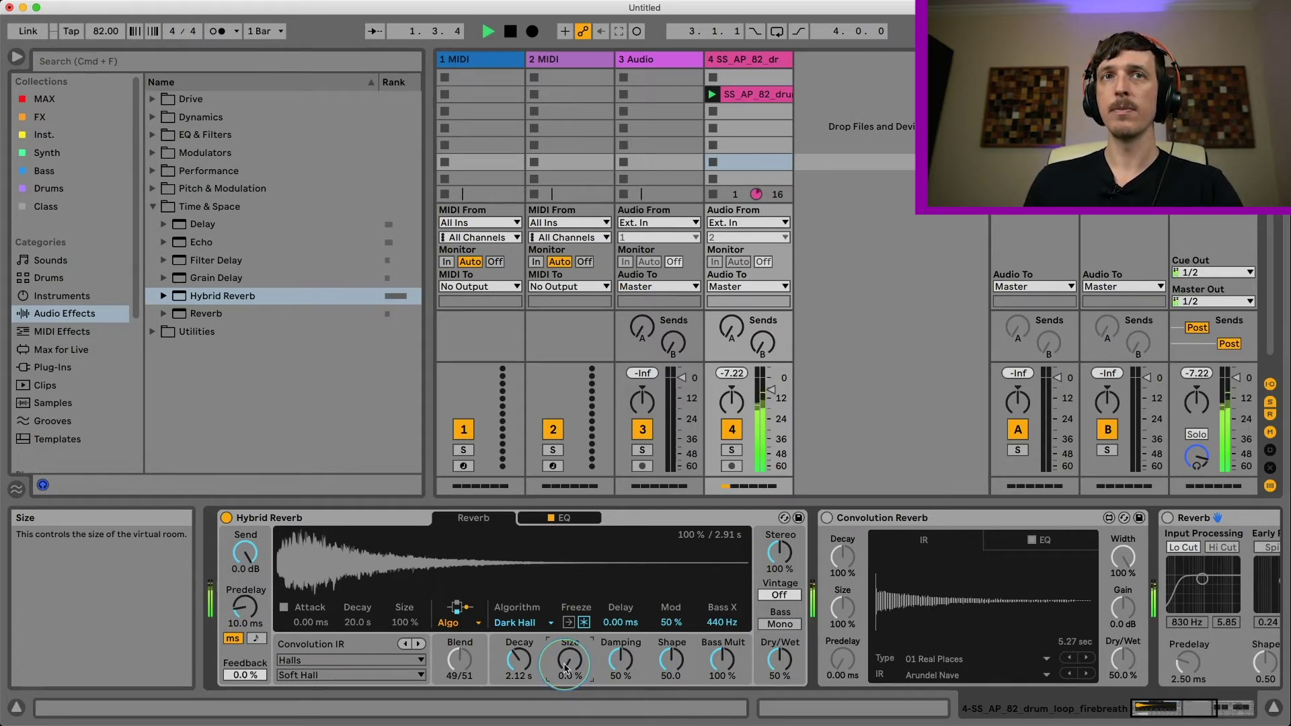
mouse_move(565, 668)
mouse_down()
mouse_move(565, 639)
mouse_move(565, 667)
mouse_up()
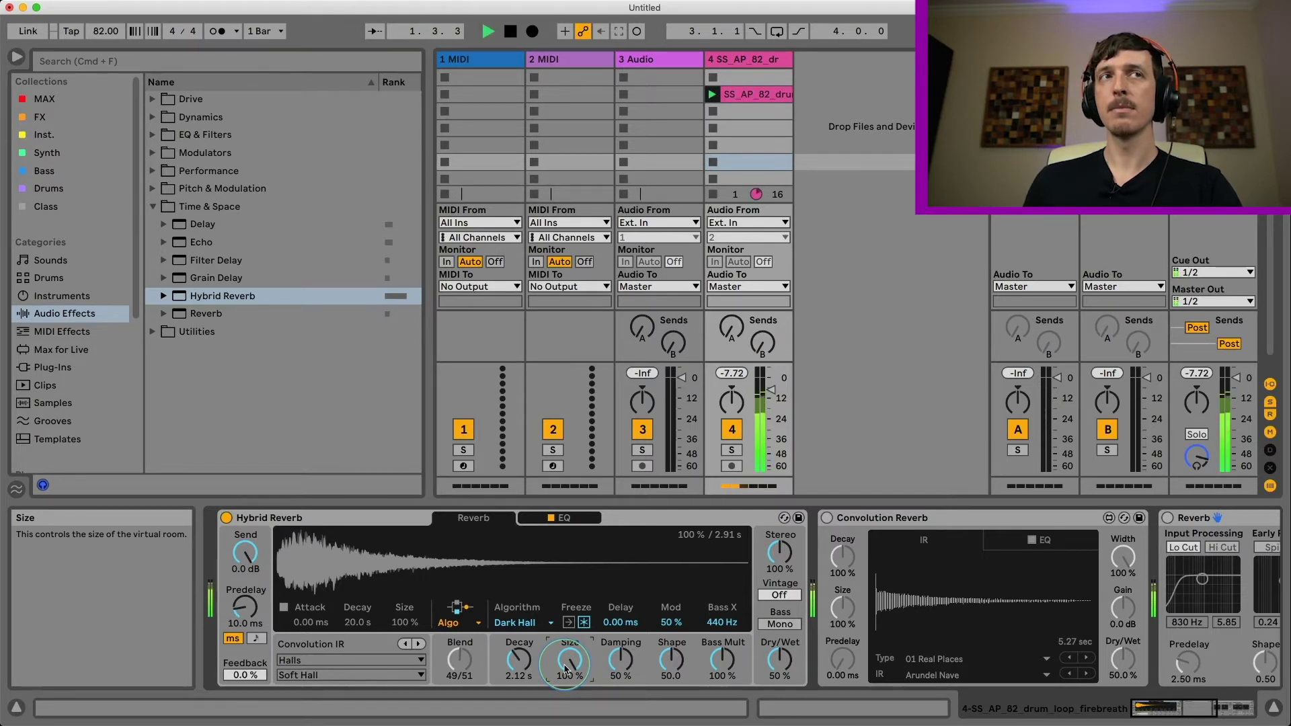
key(space)
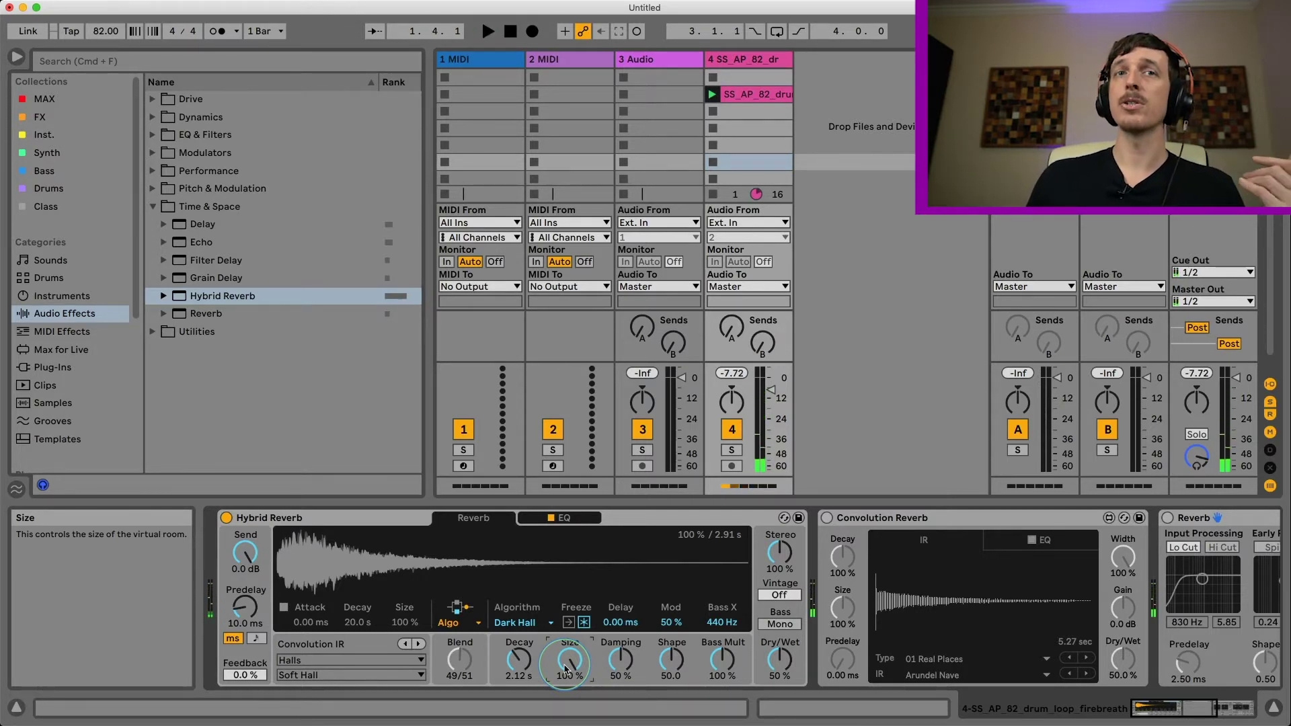
drag(565, 668, 565, 684)
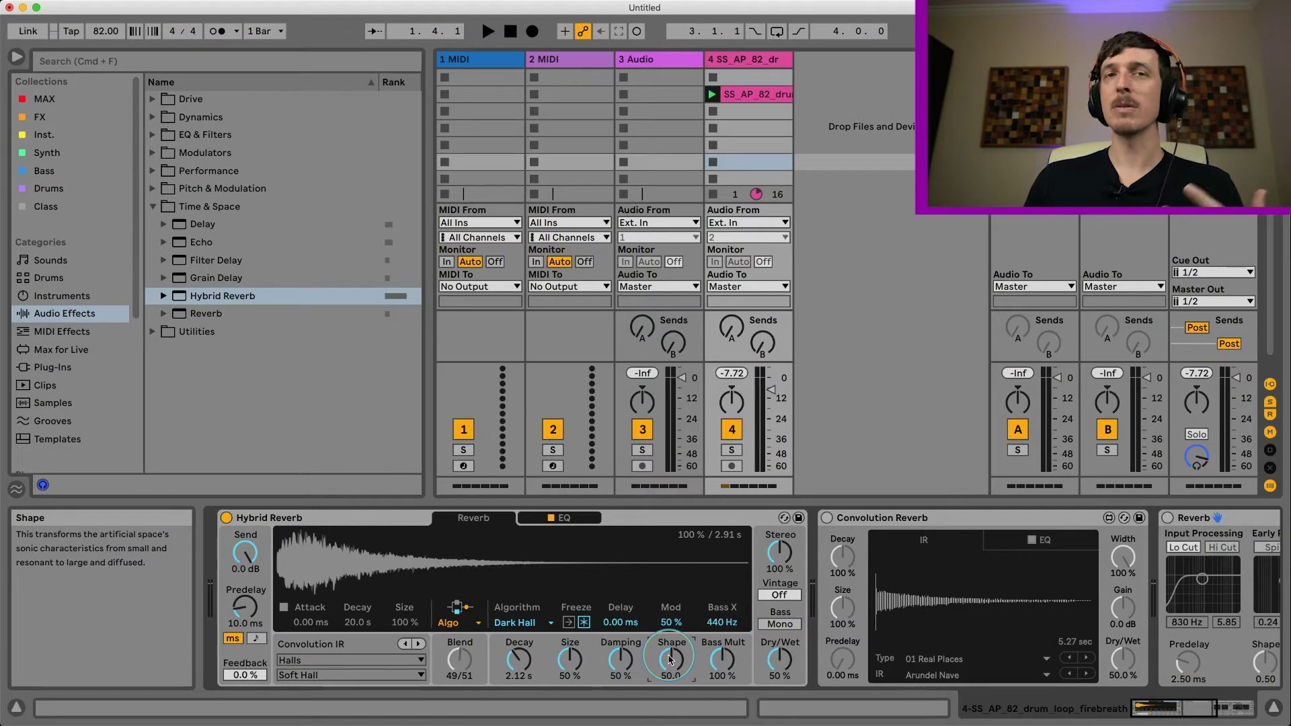
- Sweep the reverb Shape from 0 to 100, then settle it at 49.2
drag(671, 660, 670, 693)
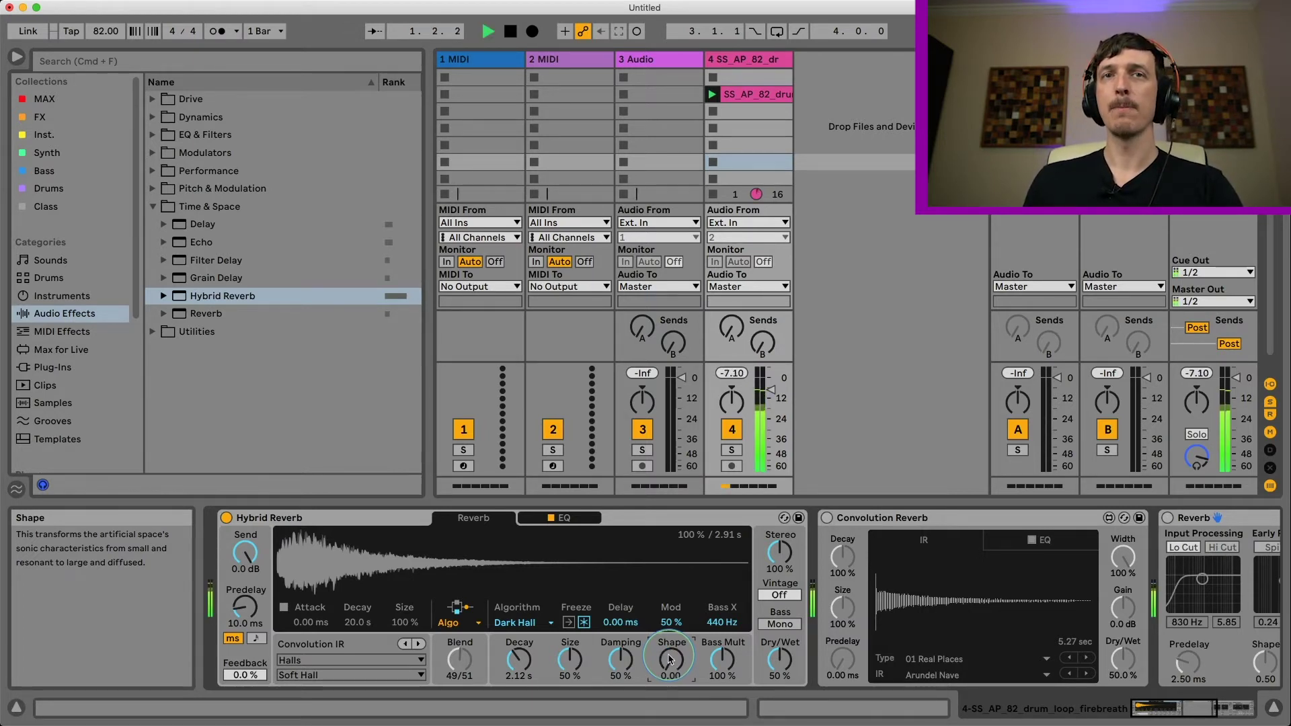
drag(671, 660, 673, 616)
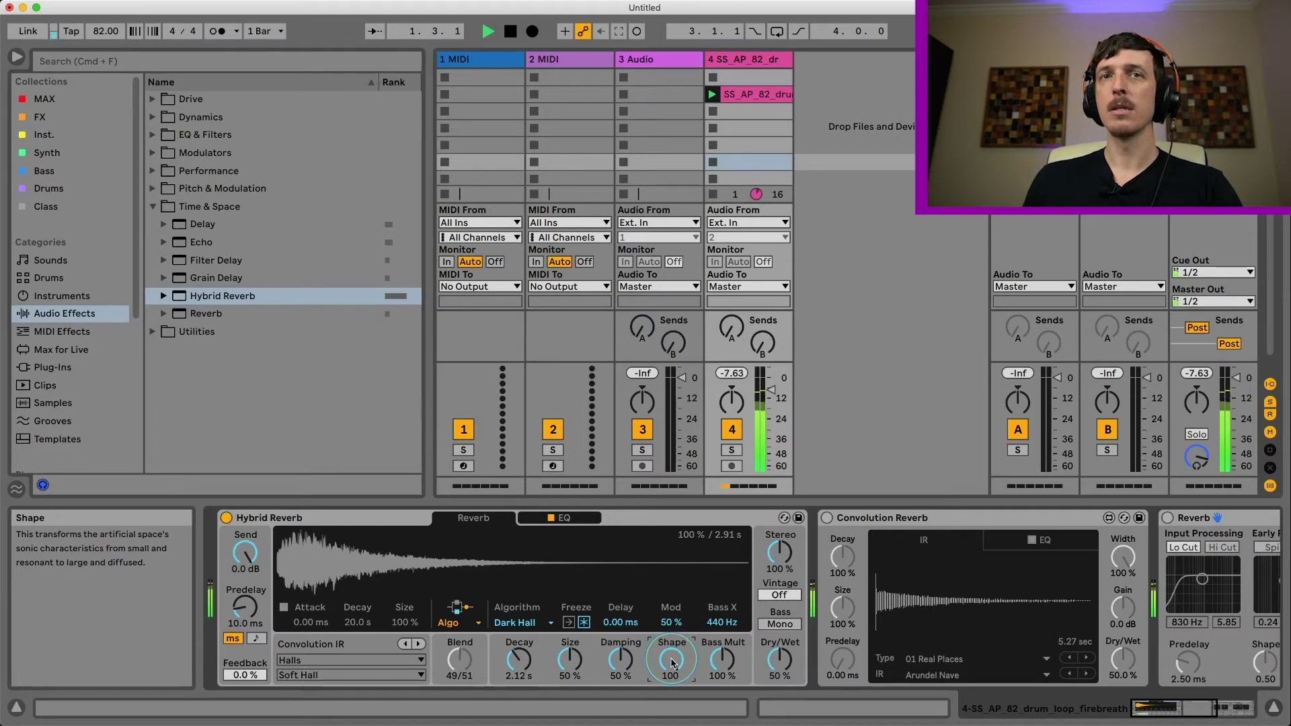
key(space)
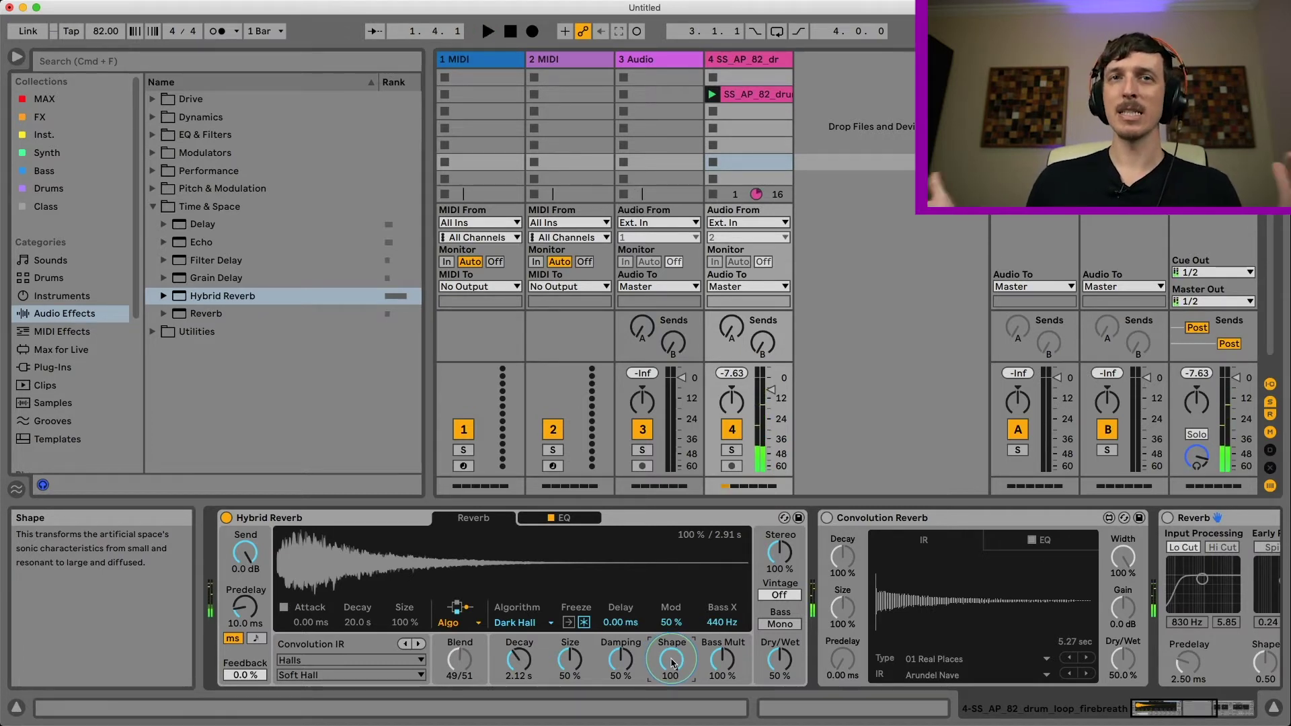
drag(671, 662, 671, 686)
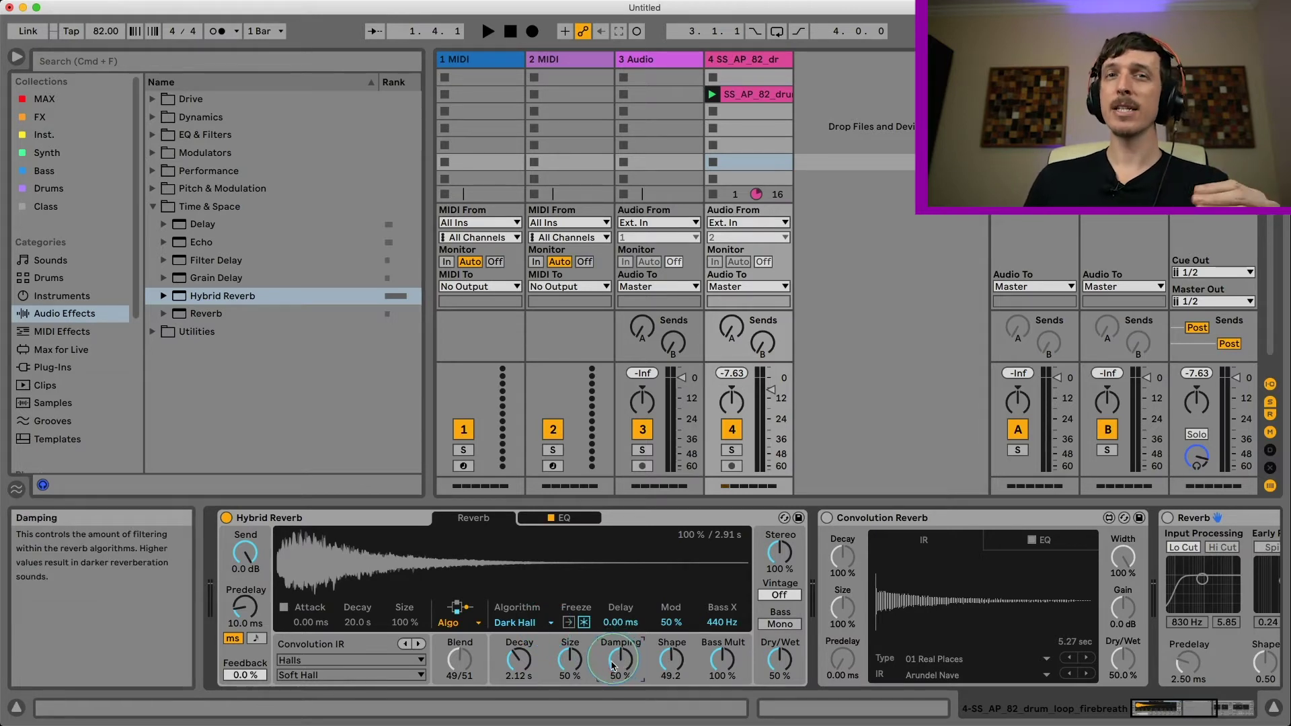
- Sweep Damping up and down on the playing loop, then reset it to 50%
drag(607, 662, 608, 635)
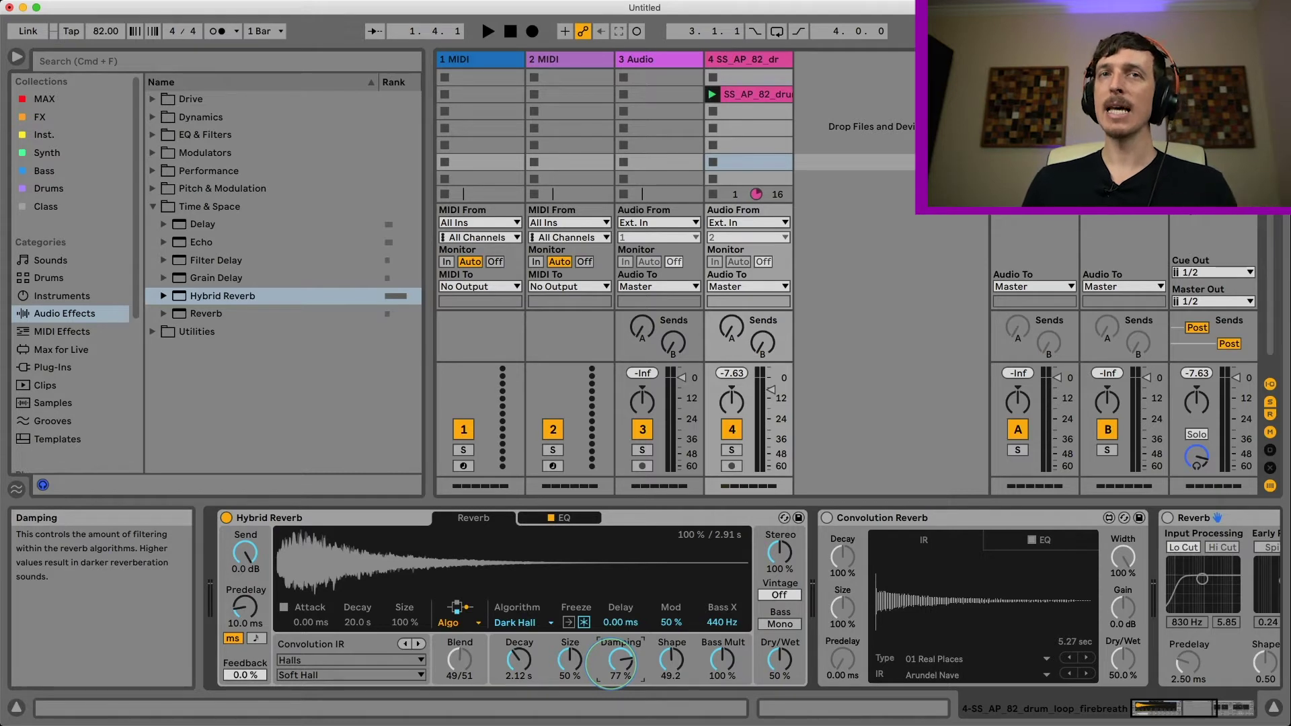
drag(607, 632, 607, 579)
key(space)
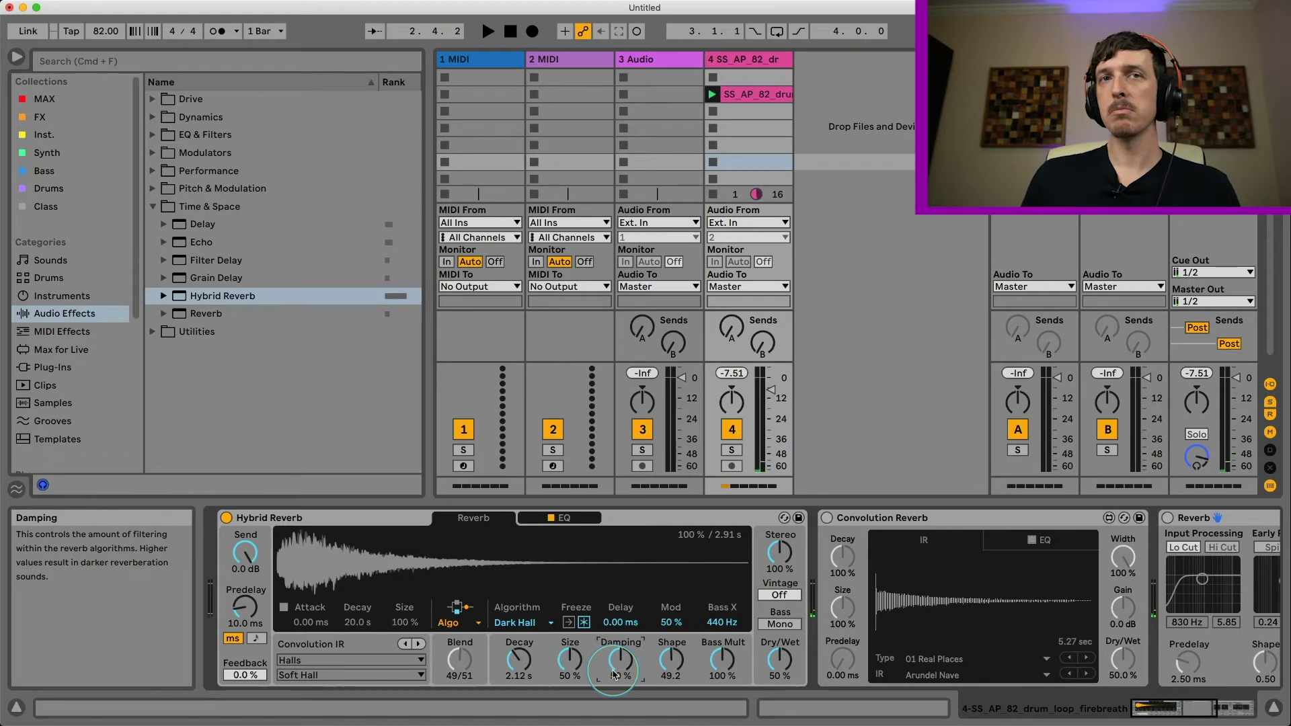
key(BackSpace)
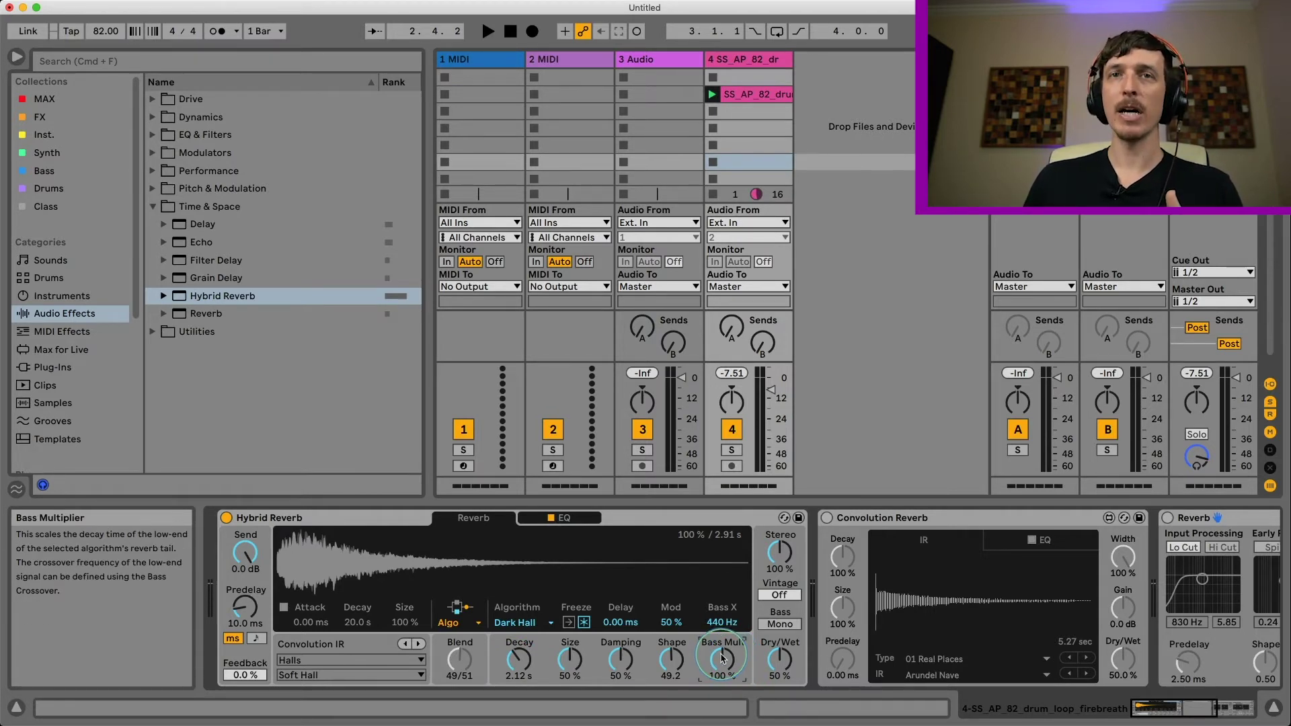
drag(721, 658, 721, 693)
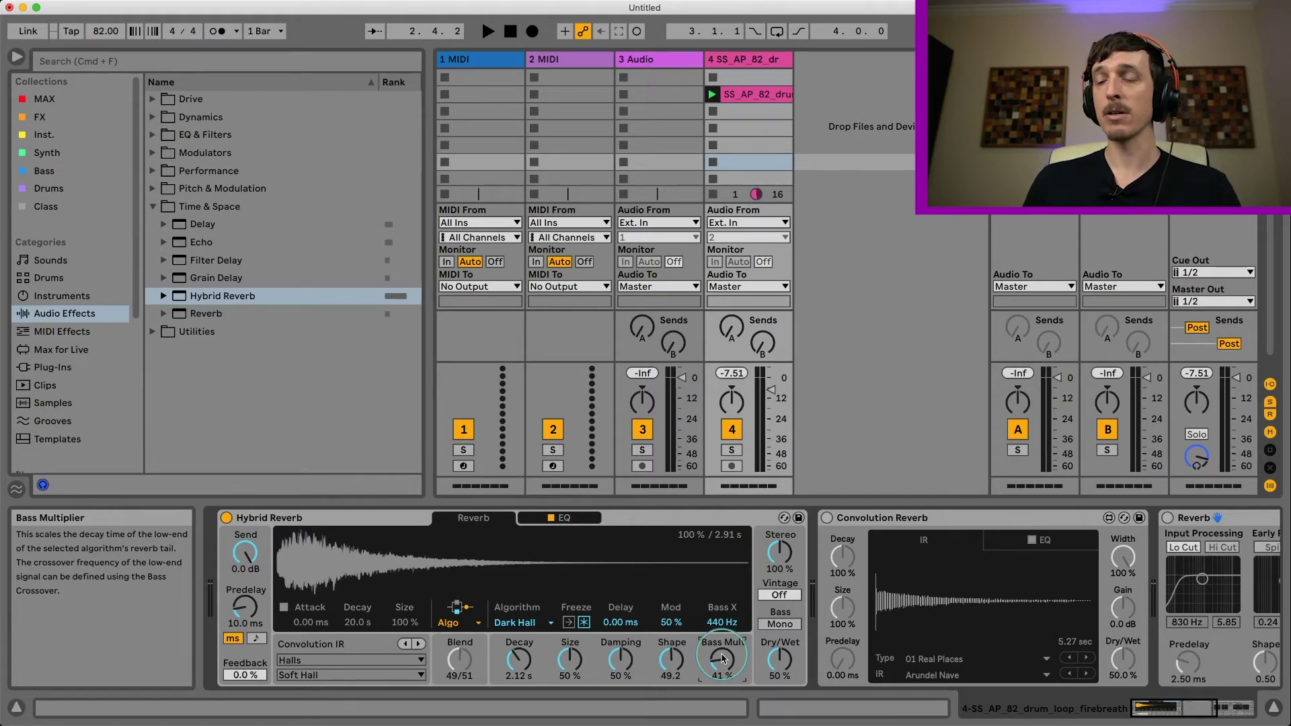
key(space)
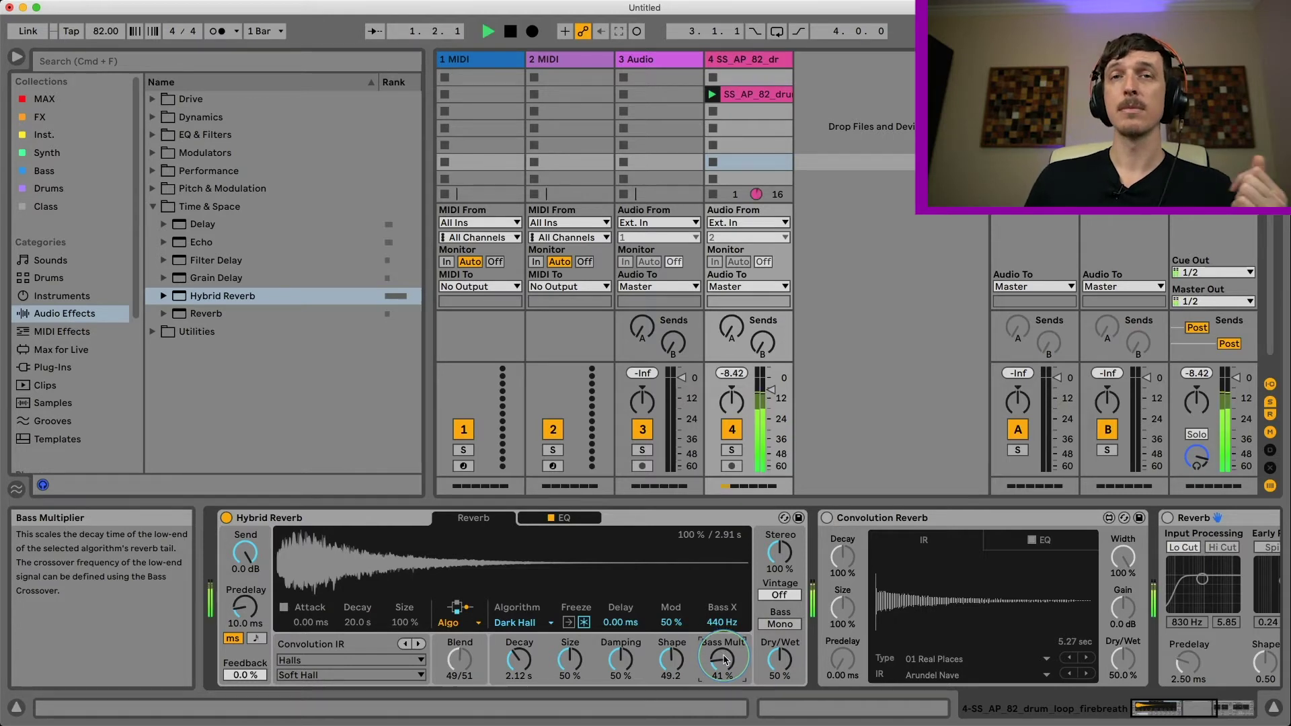
drag(723, 667, 724, 579)
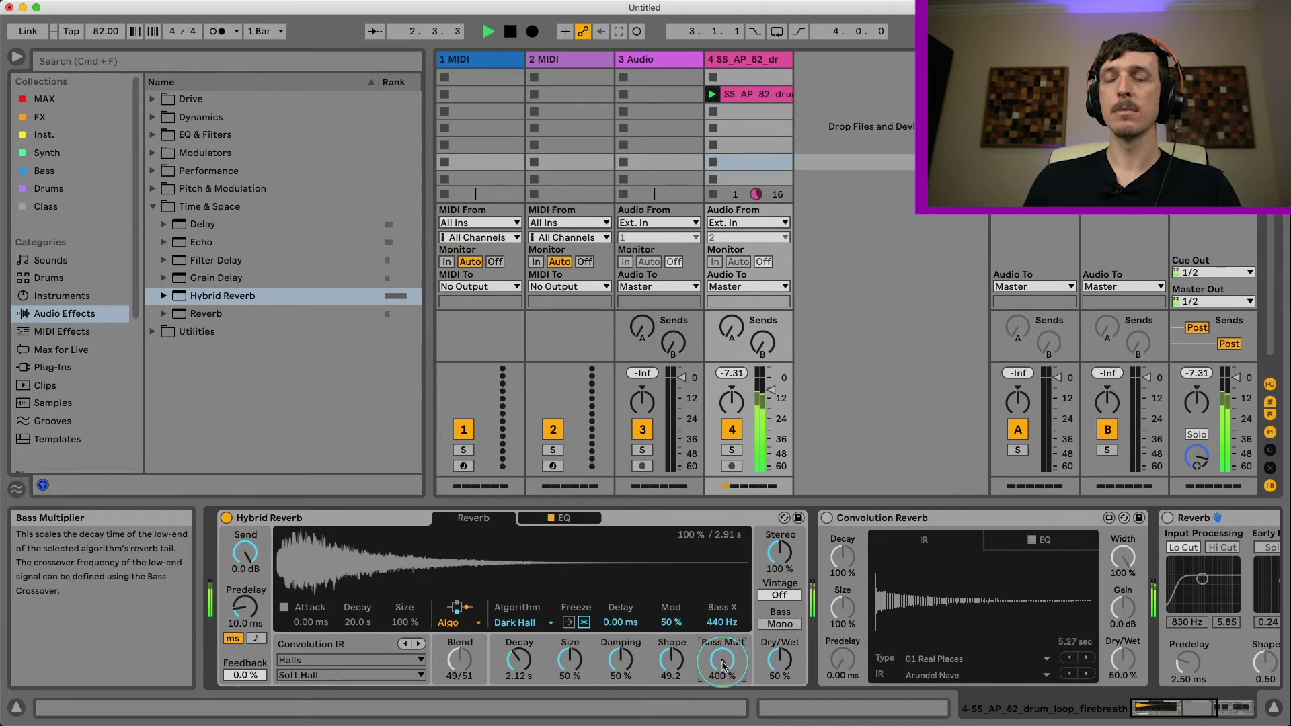
key(space)
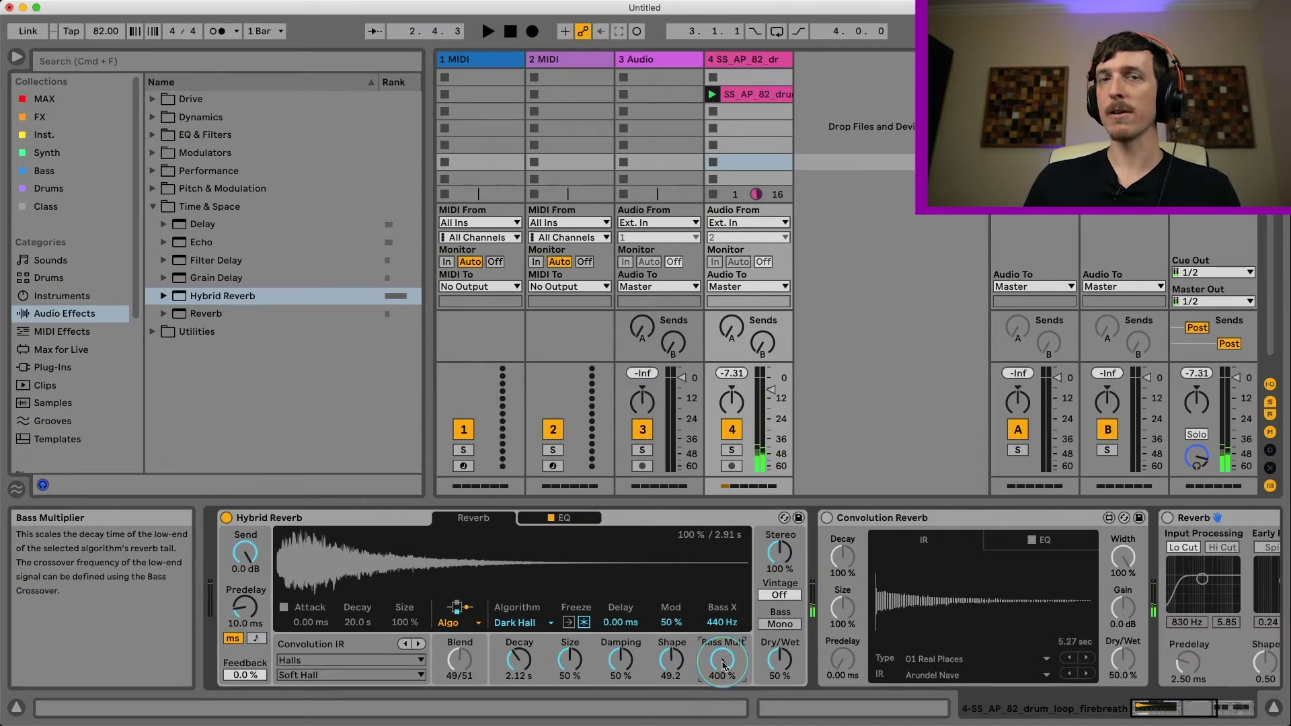
key(Delete)
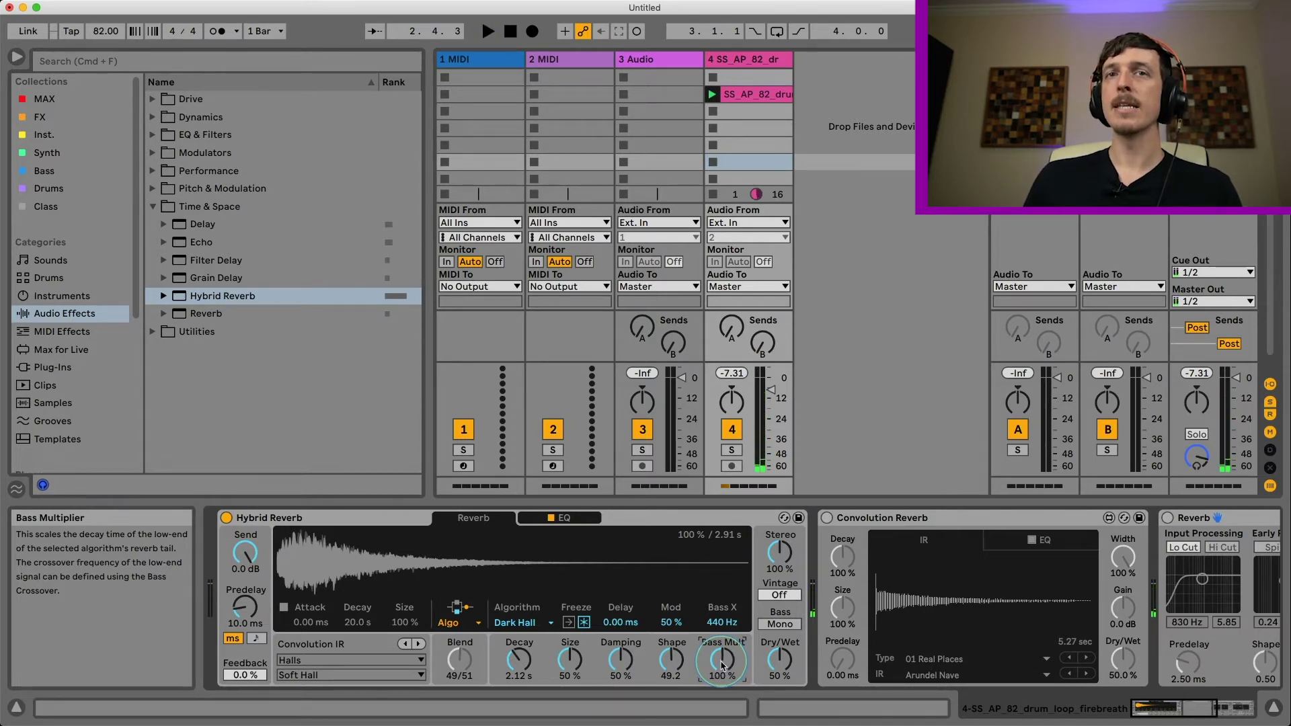
click(527, 663)
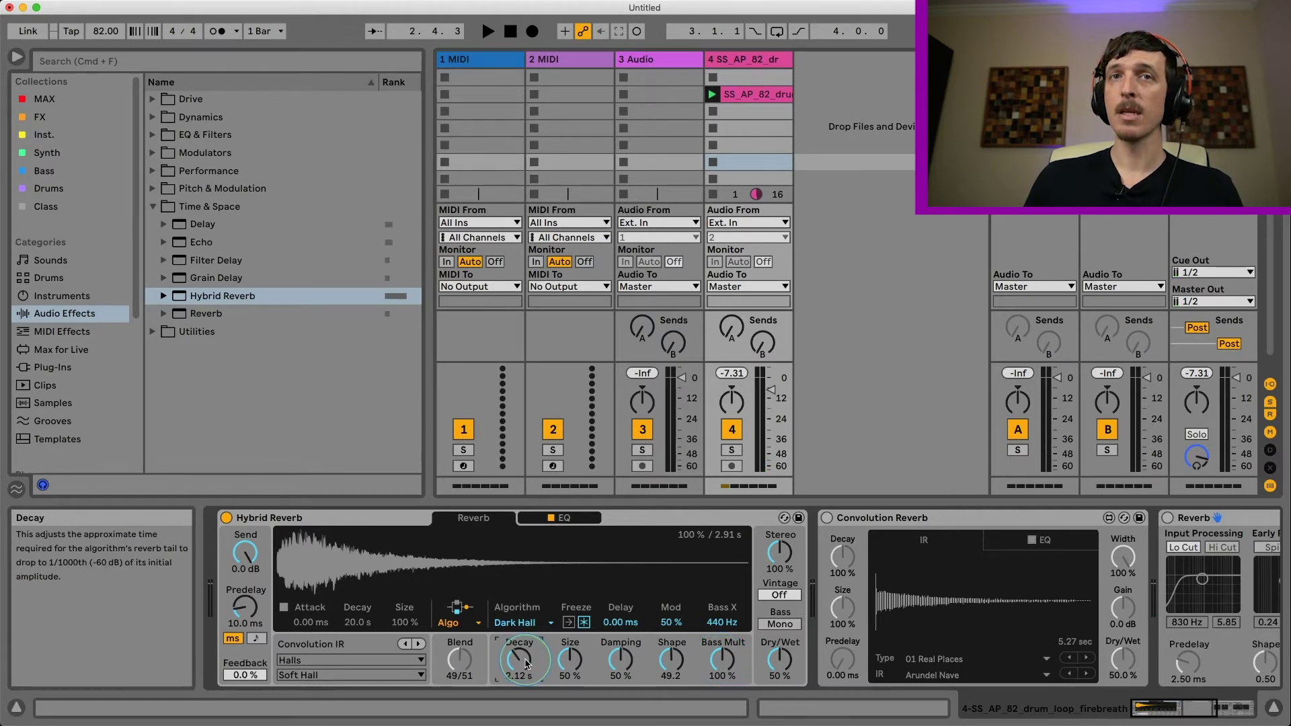
- Check the Bass Mult and Bass X info, then set the algorithm predelay to 829 ms and play
click(725, 639)
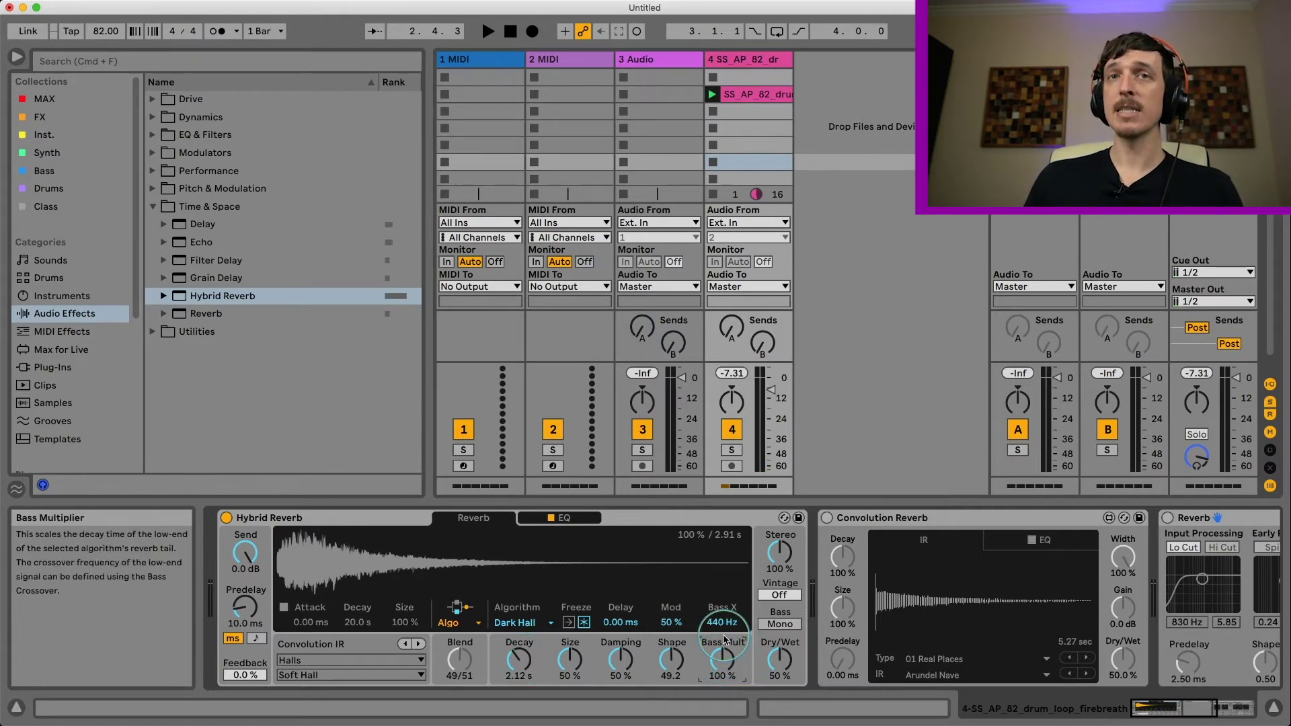
click(729, 627)
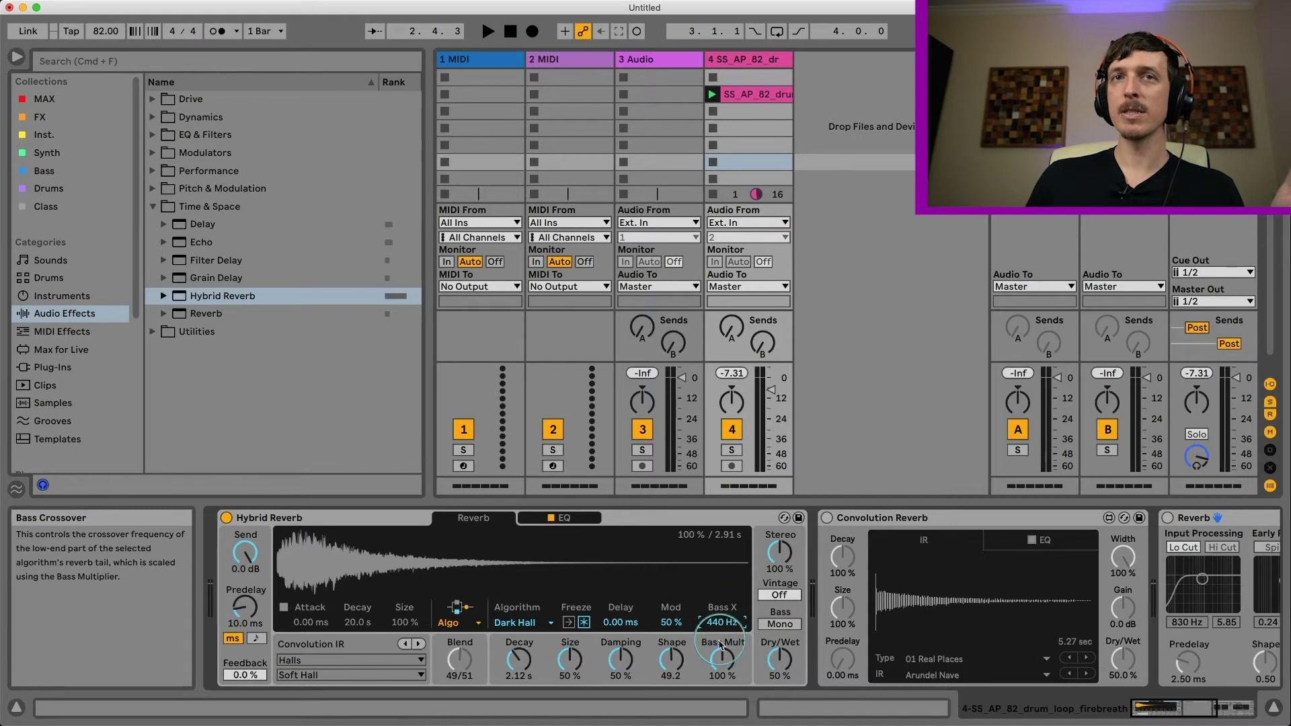
click(723, 649)
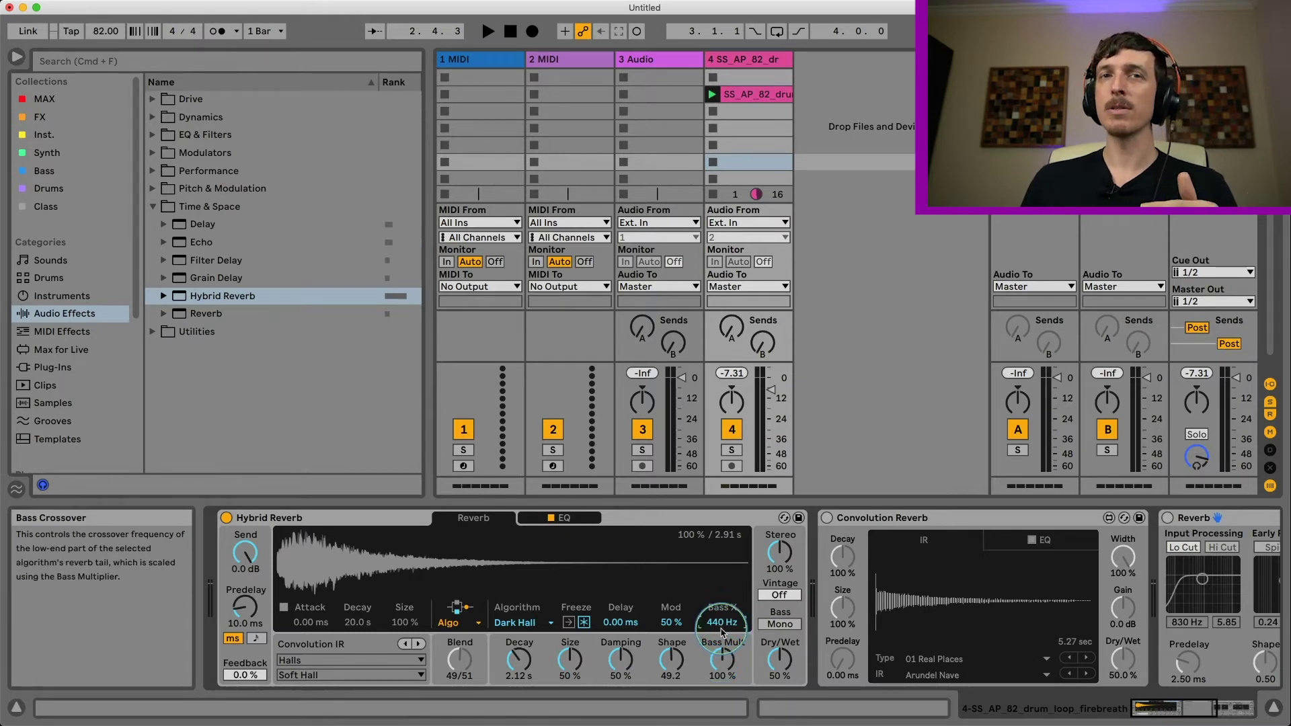
click(723, 627)
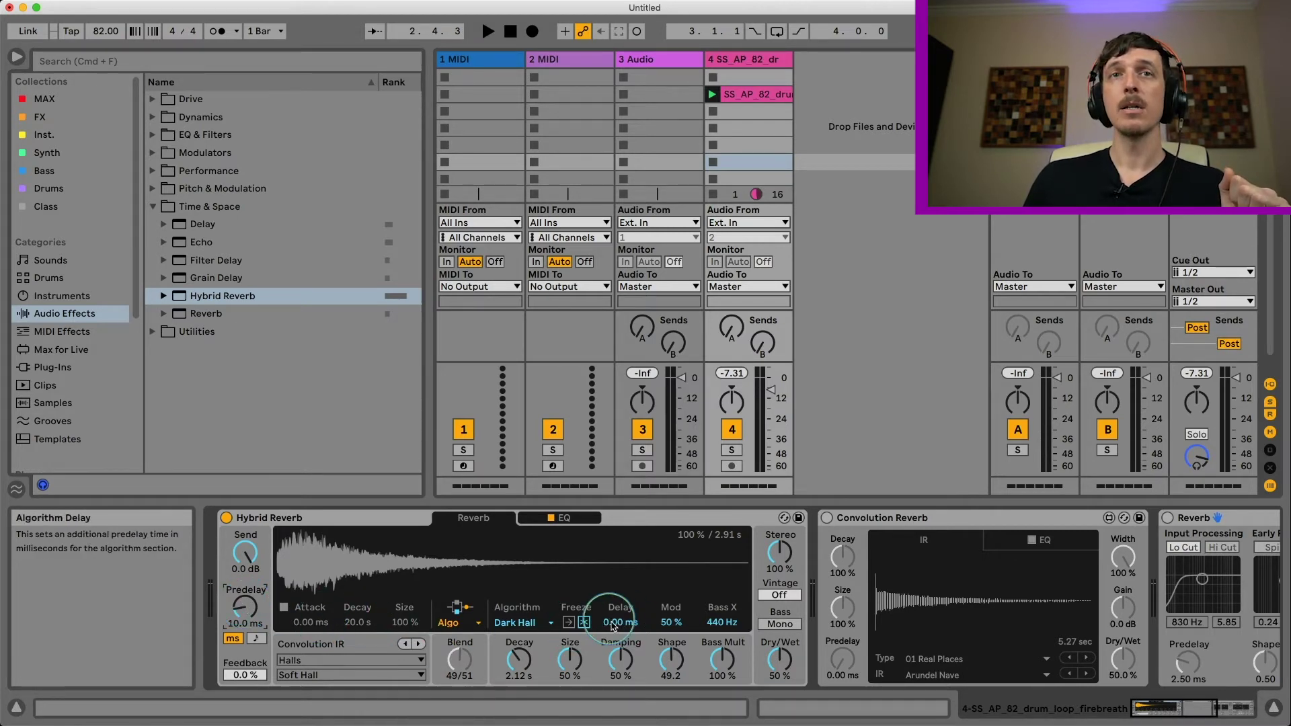
drag(613, 620, 612, 620)
key(space)
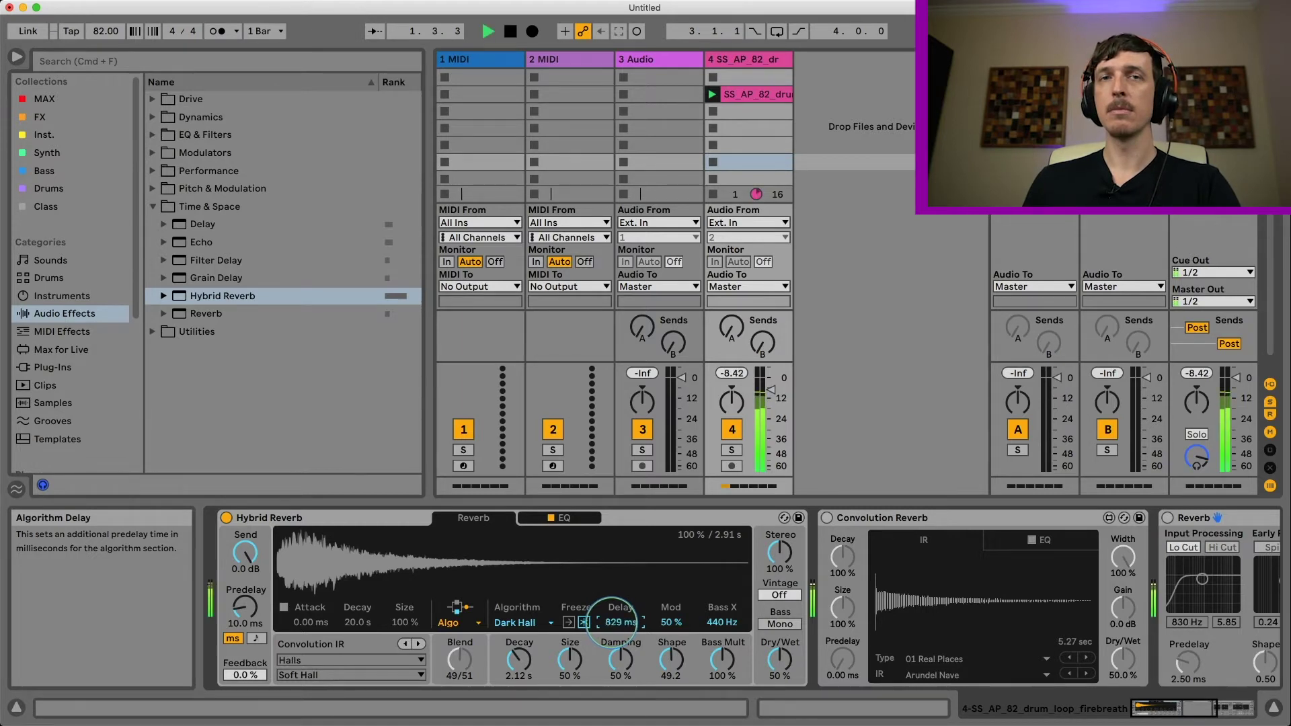
- Reset the Dark Hall delay to 0 ms, then sweep Mod to 100 %, 0 % and back to 50 %
key(space)
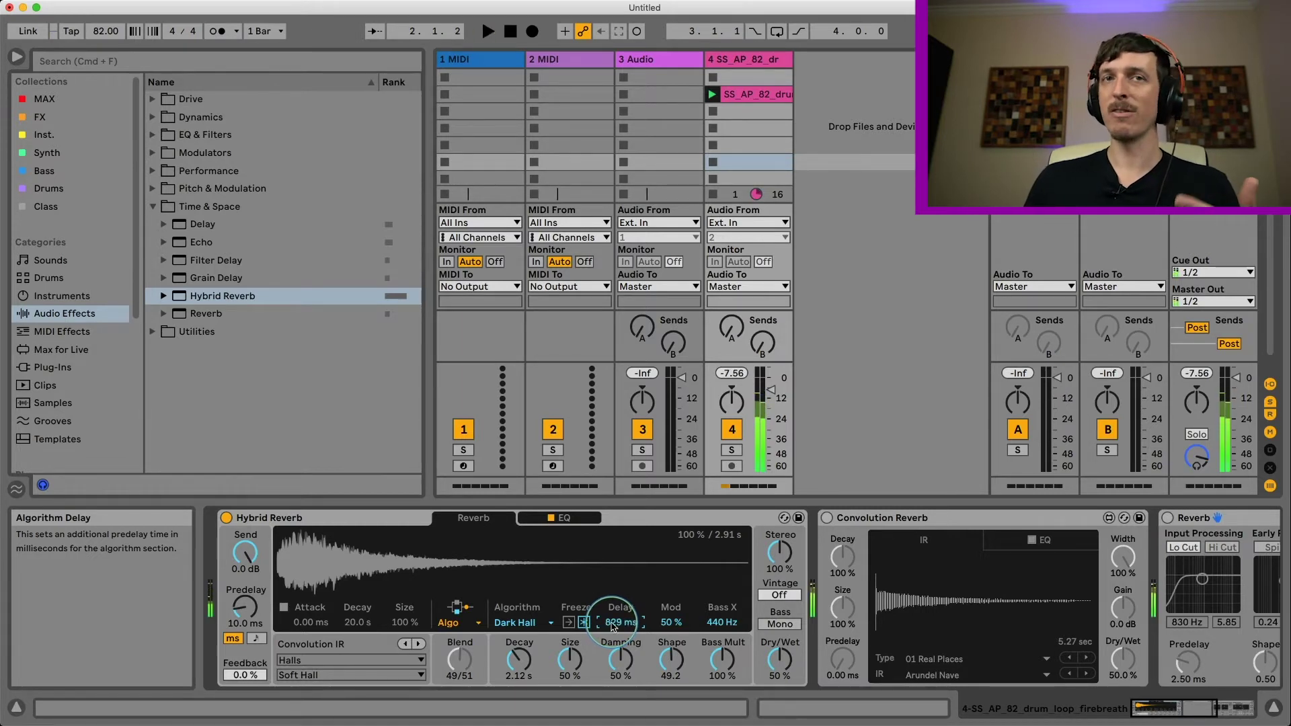
key(Delete)
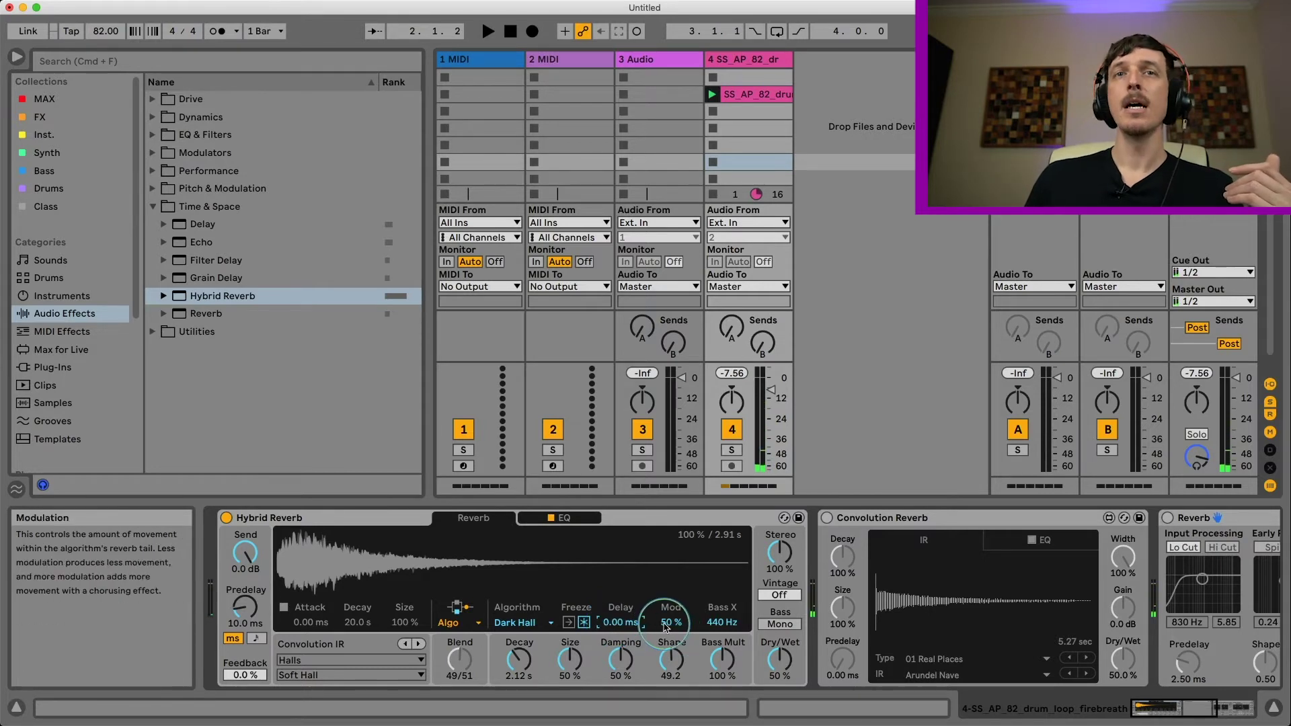
click(667, 623)
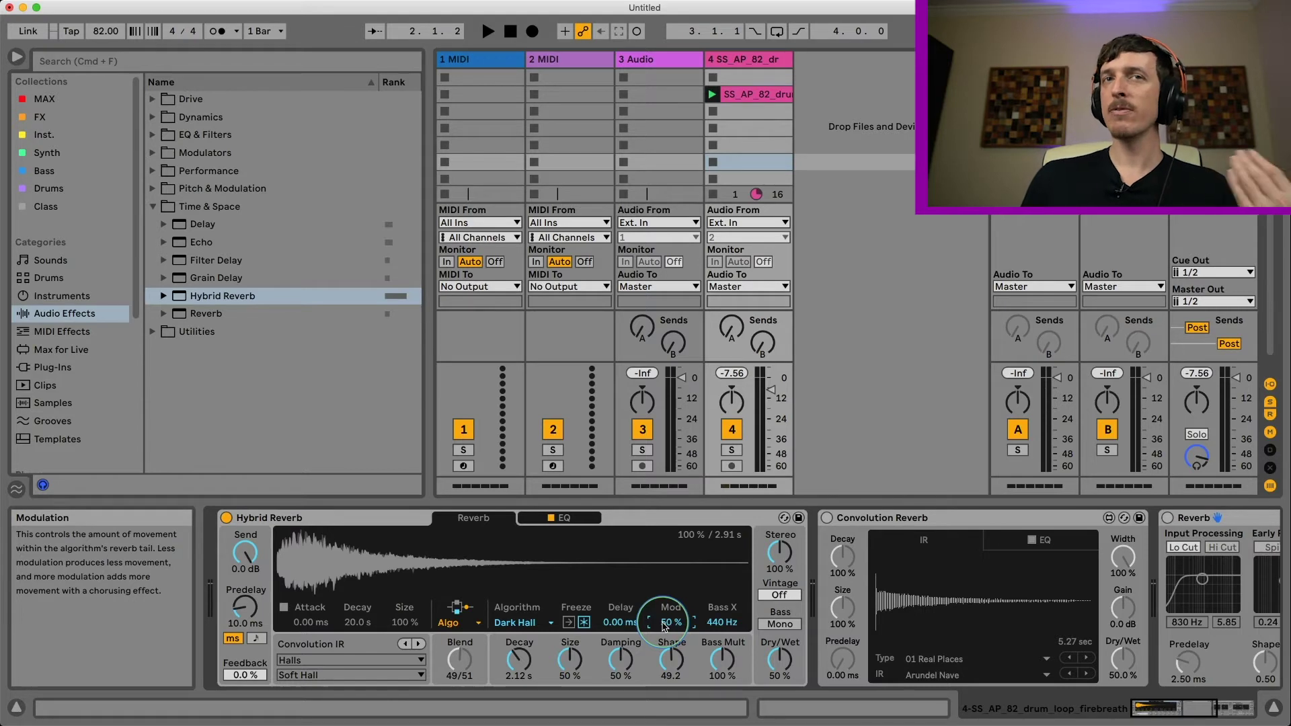
drag(665, 622, 666, 592)
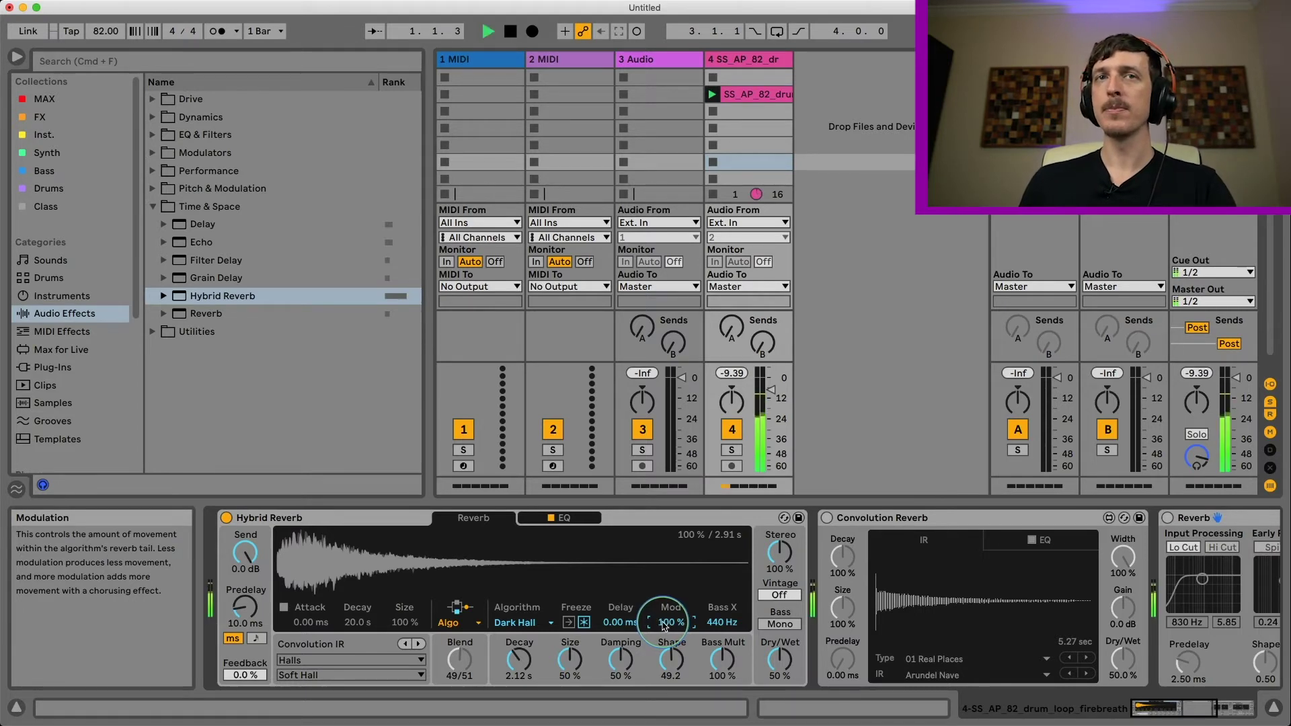
drag(665, 626, 664, 686)
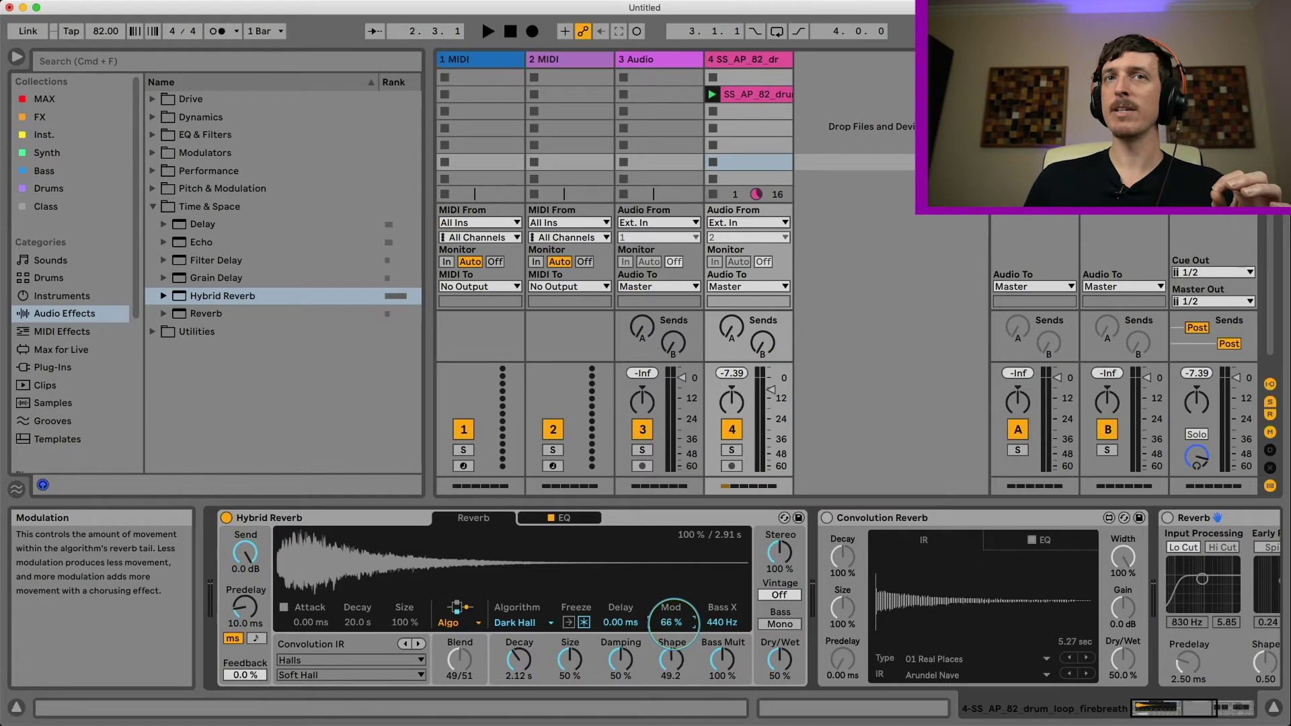
drag(673, 622, 674, 631)
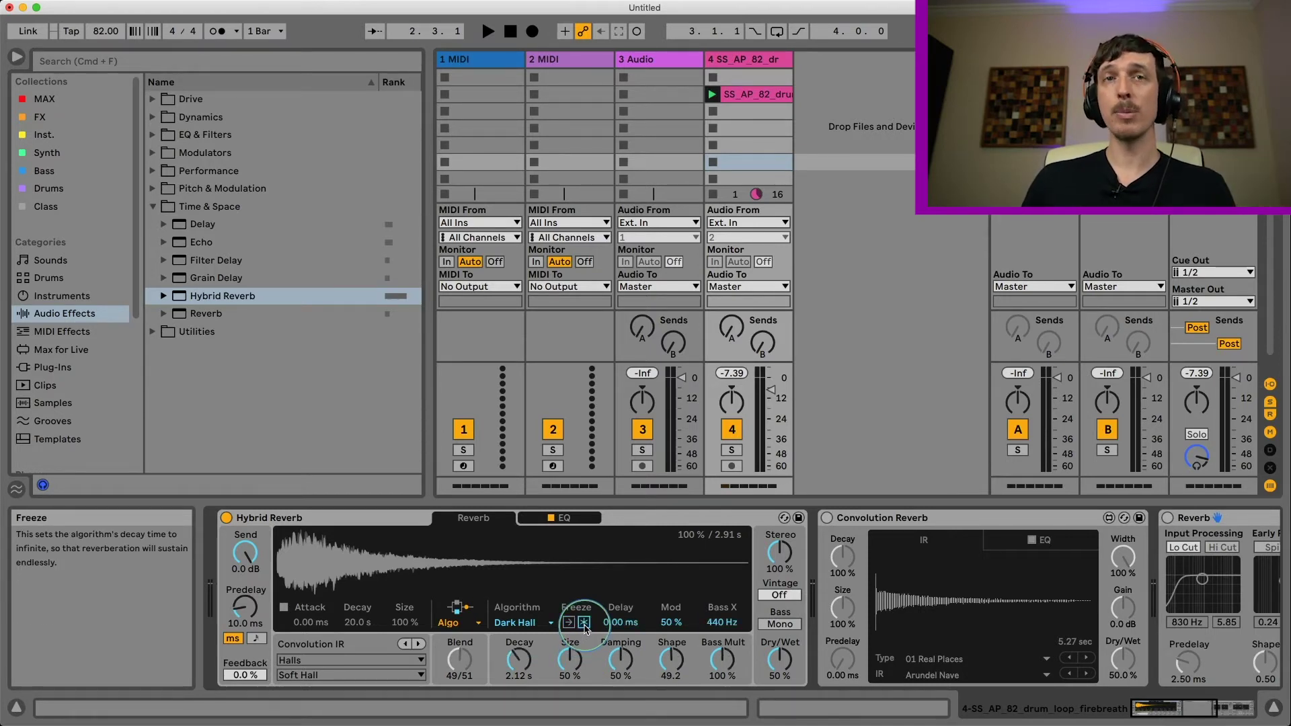
- Play the loop, dip Dry/Wet, turn Freeze off and return Dry/Wet to 50 %
key(space)
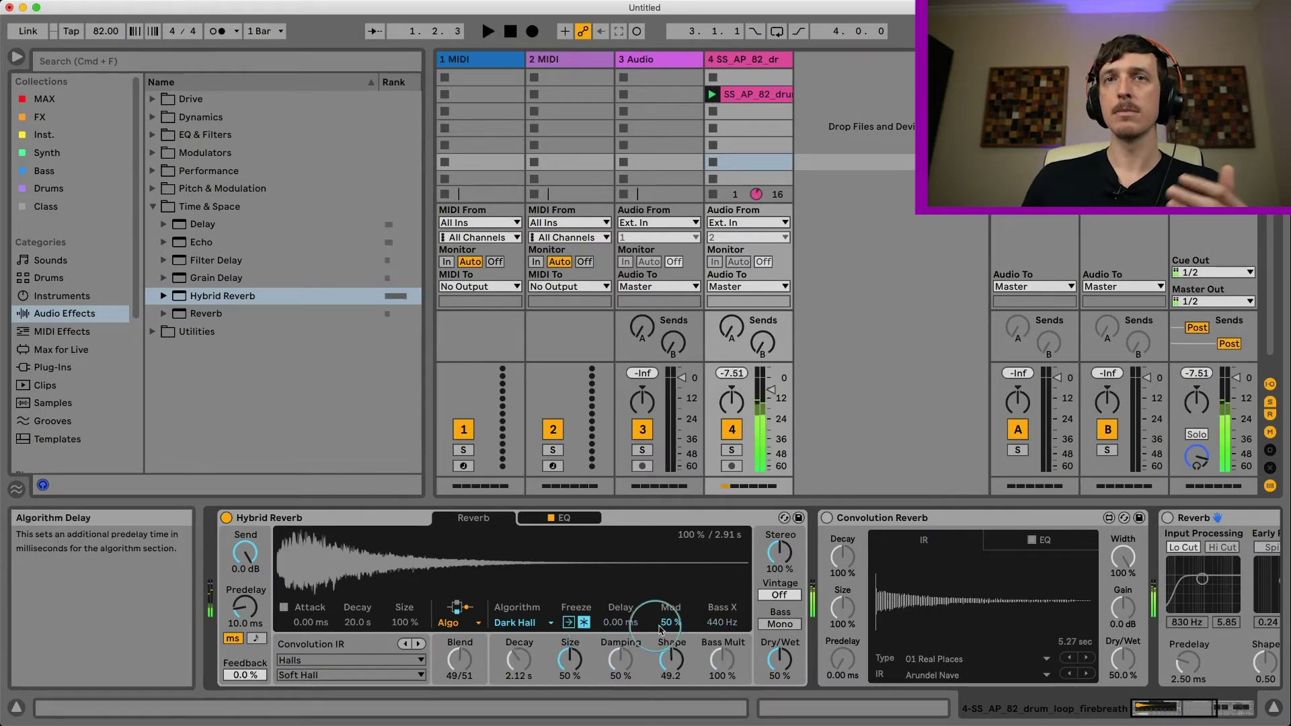
drag(780, 654, 780, 673)
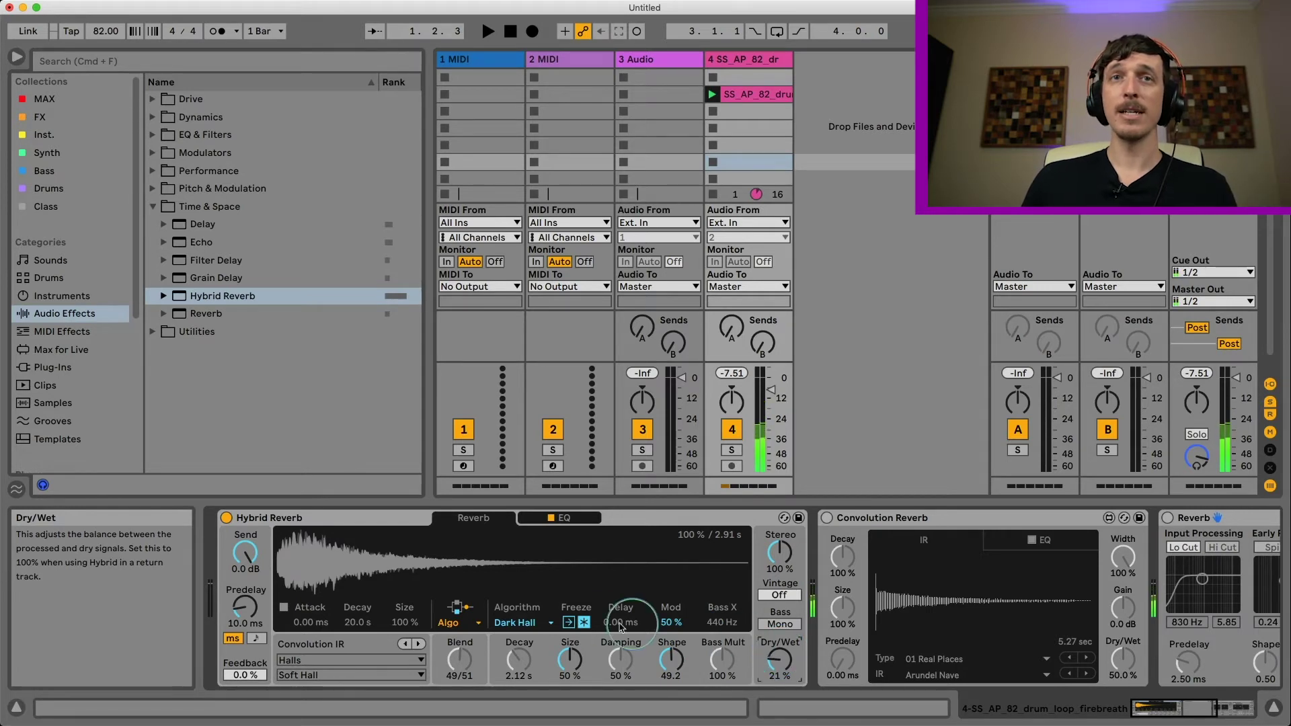
click(583, 624)
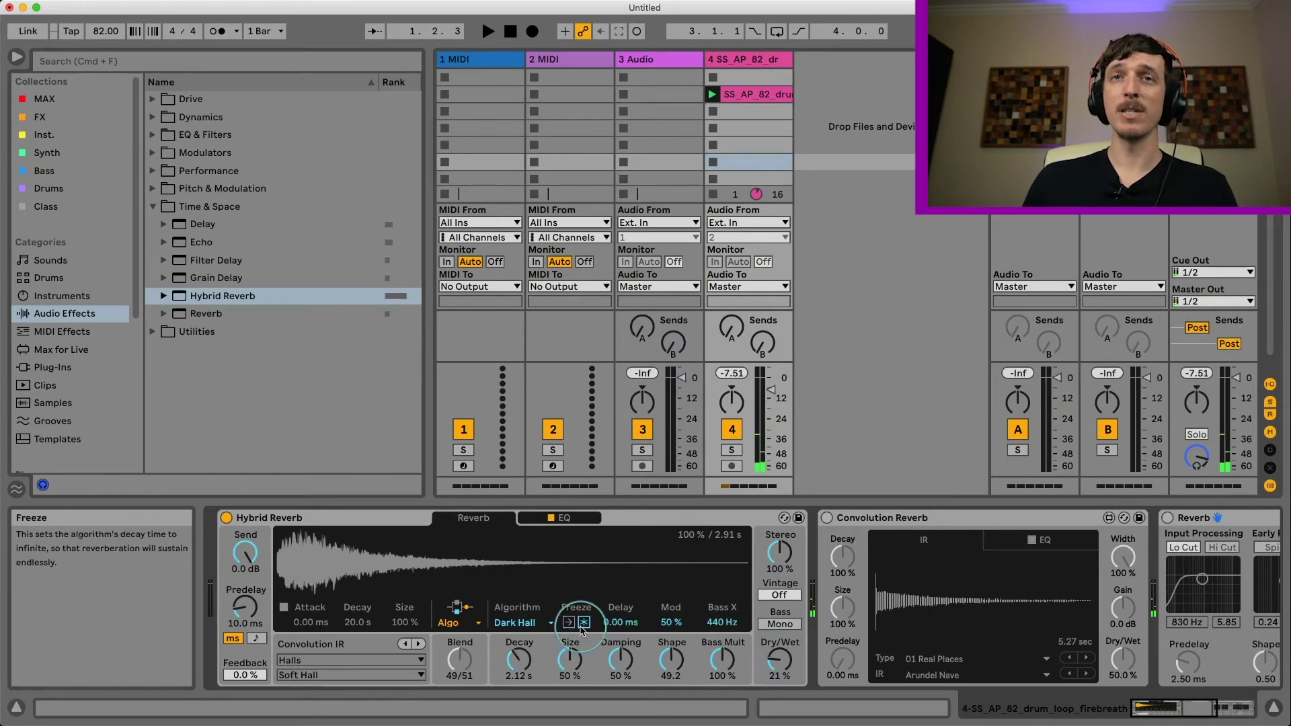
drag(780, 663, 780, 649)
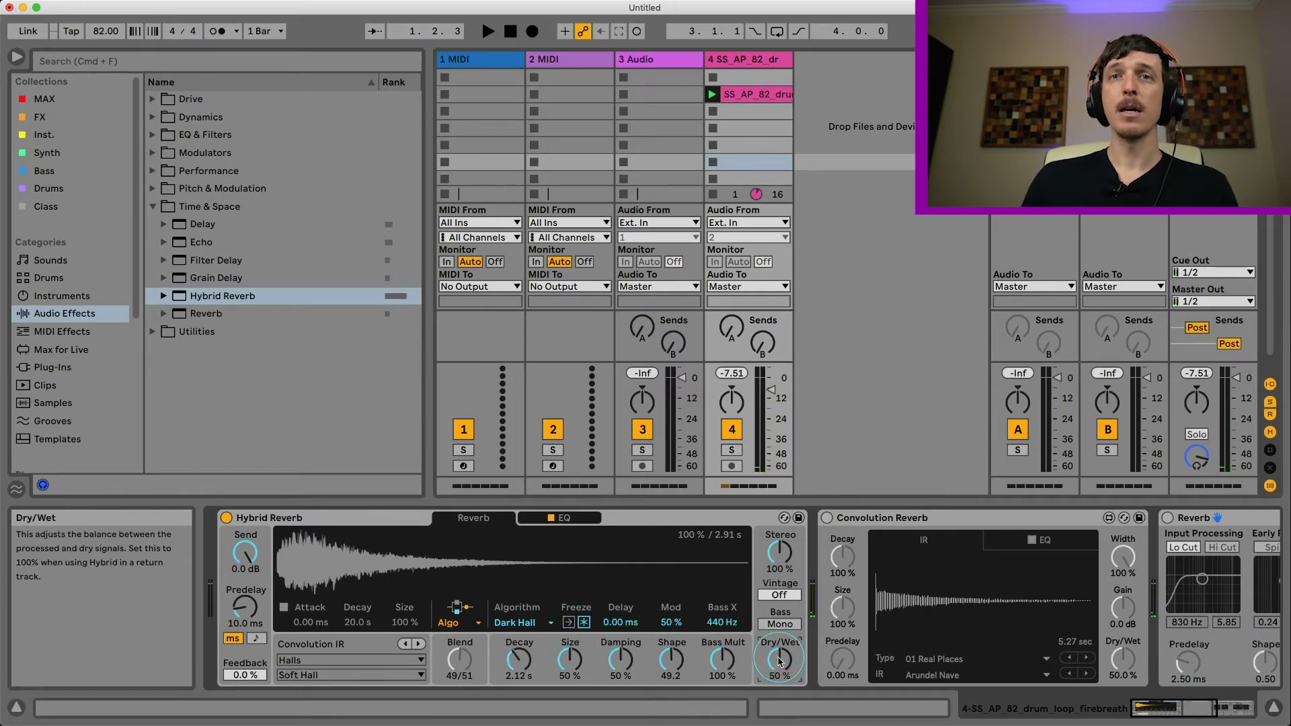
- Freeze the Dark Hall tail, toggling Freeze In on and off, then re-enable Freeze
key(space)
click(584, 622)
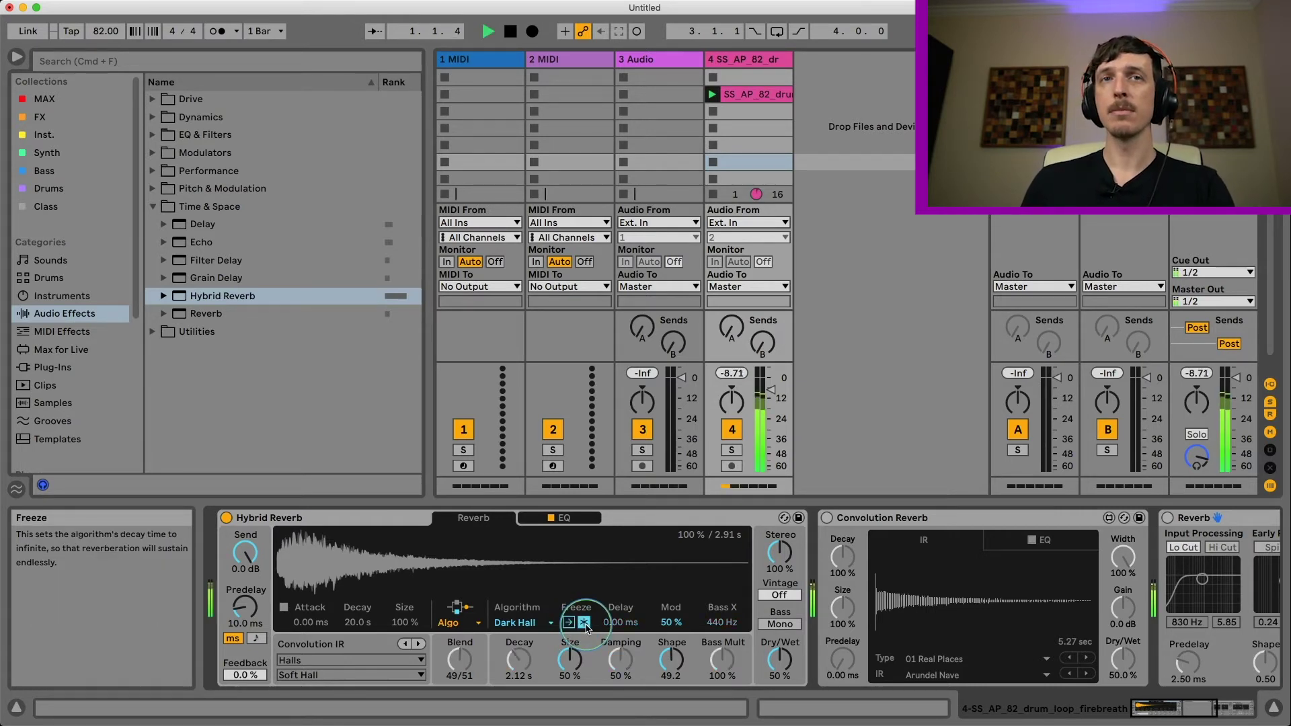
click(569, 623)
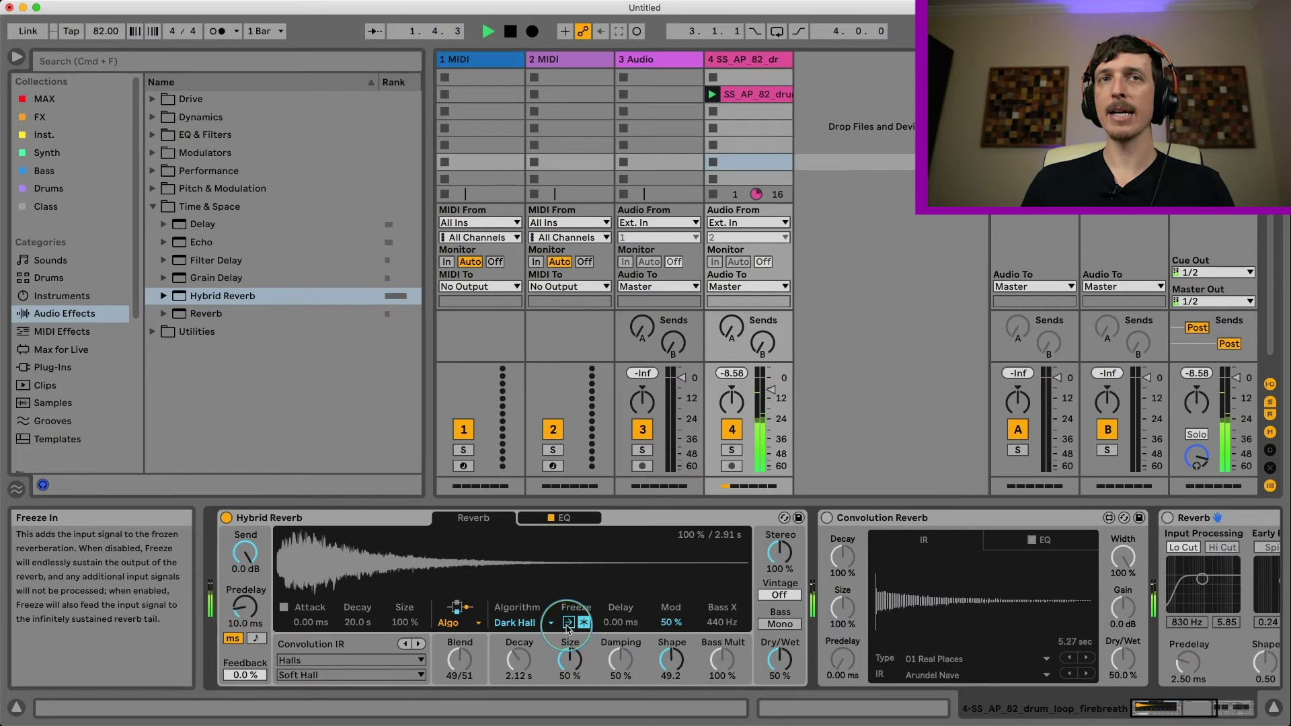
click(568, 624)
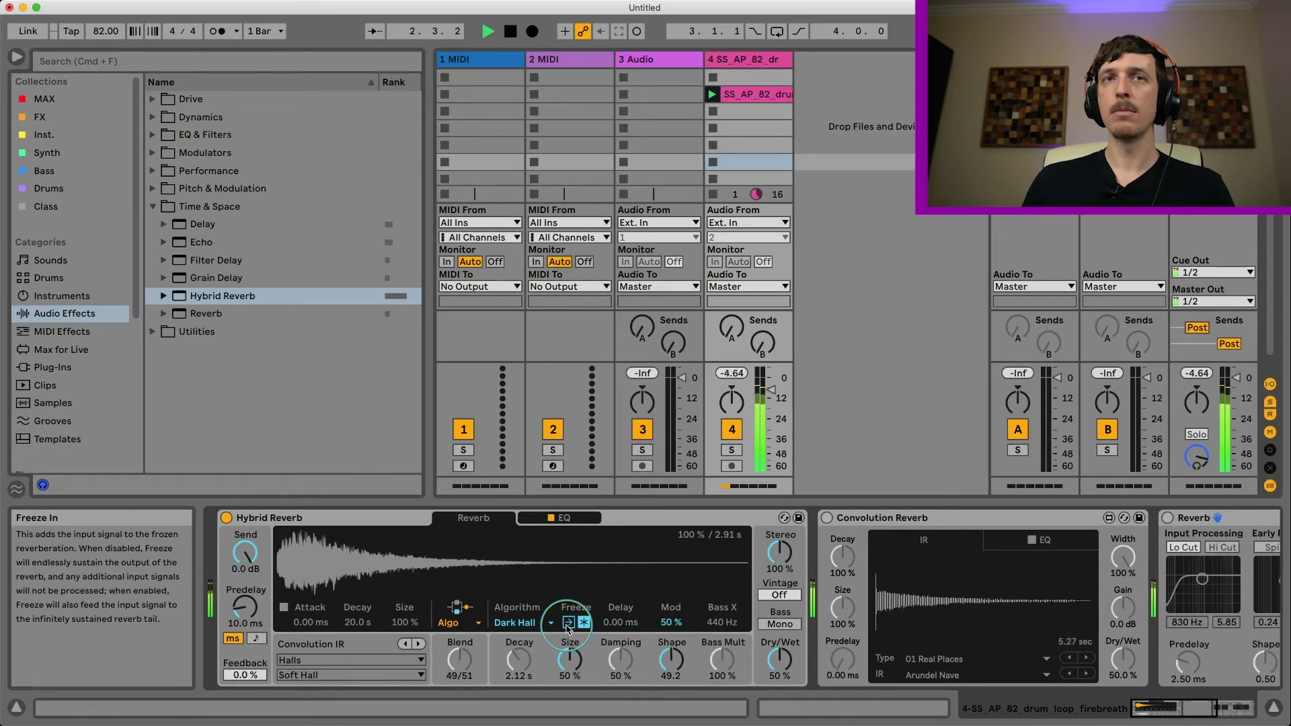
click(584, 623)
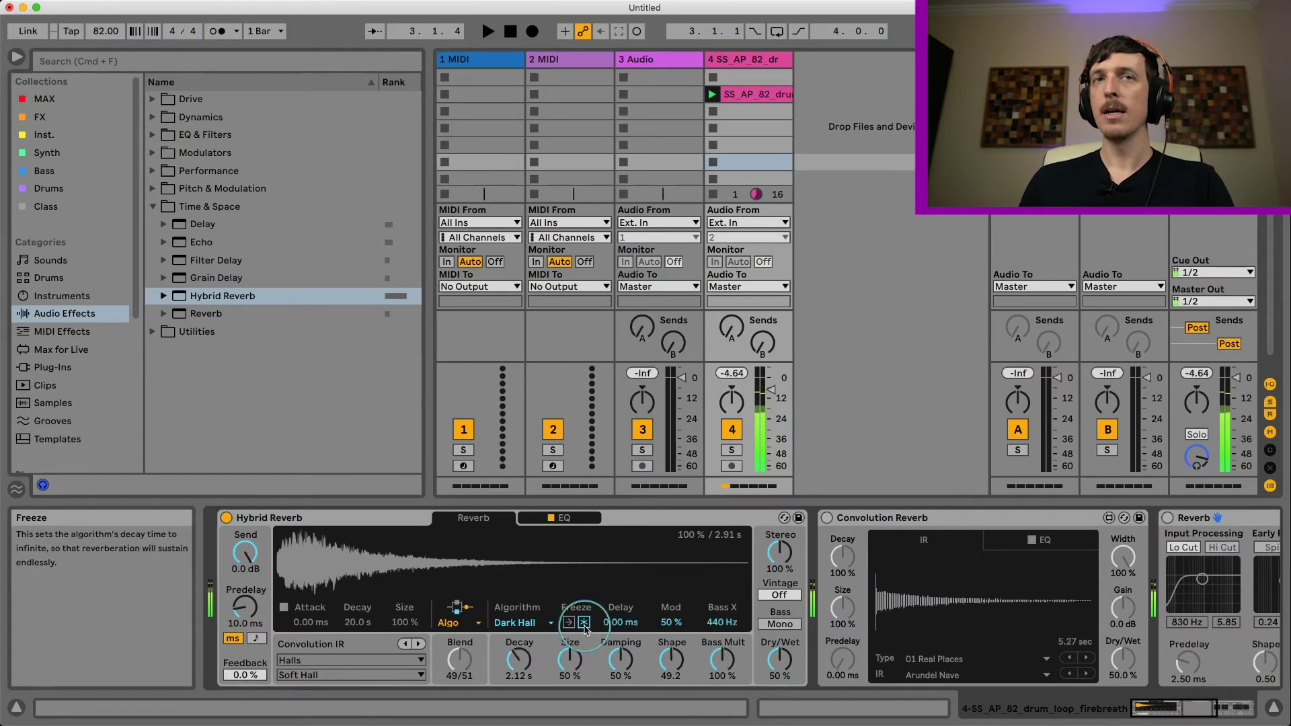
click(579, 619)
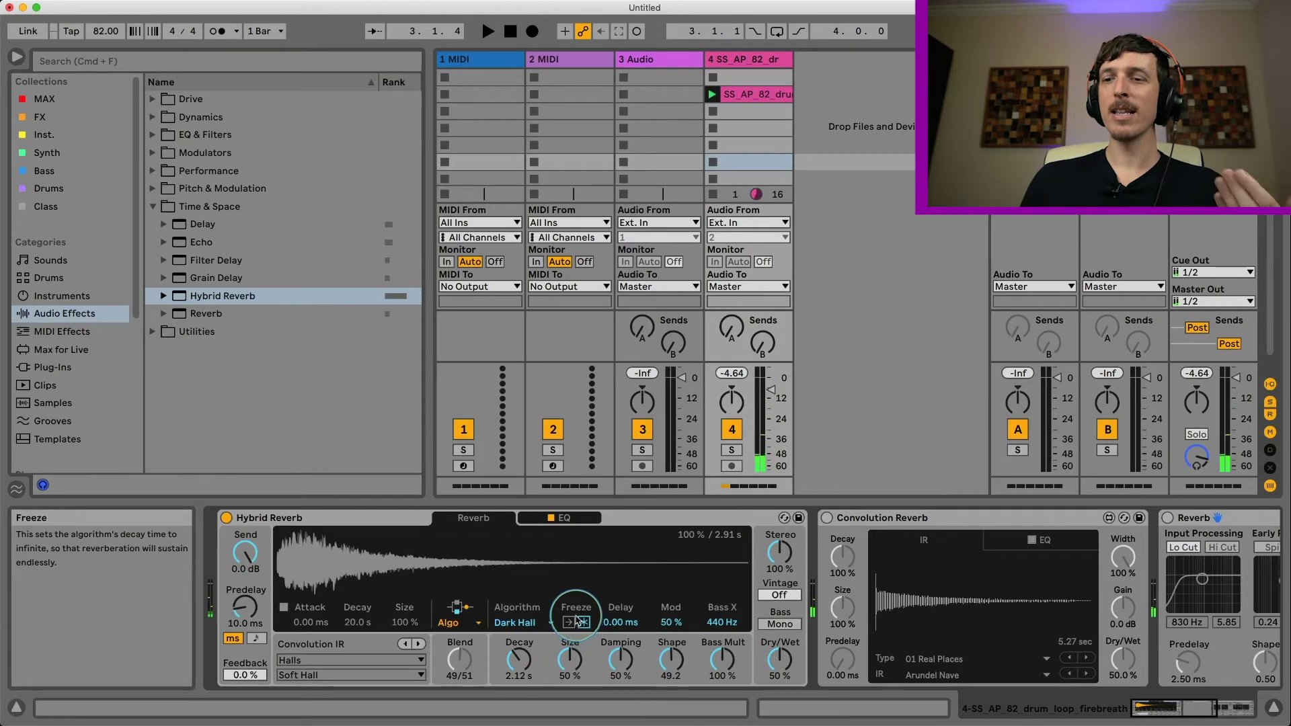
click(571, 624)
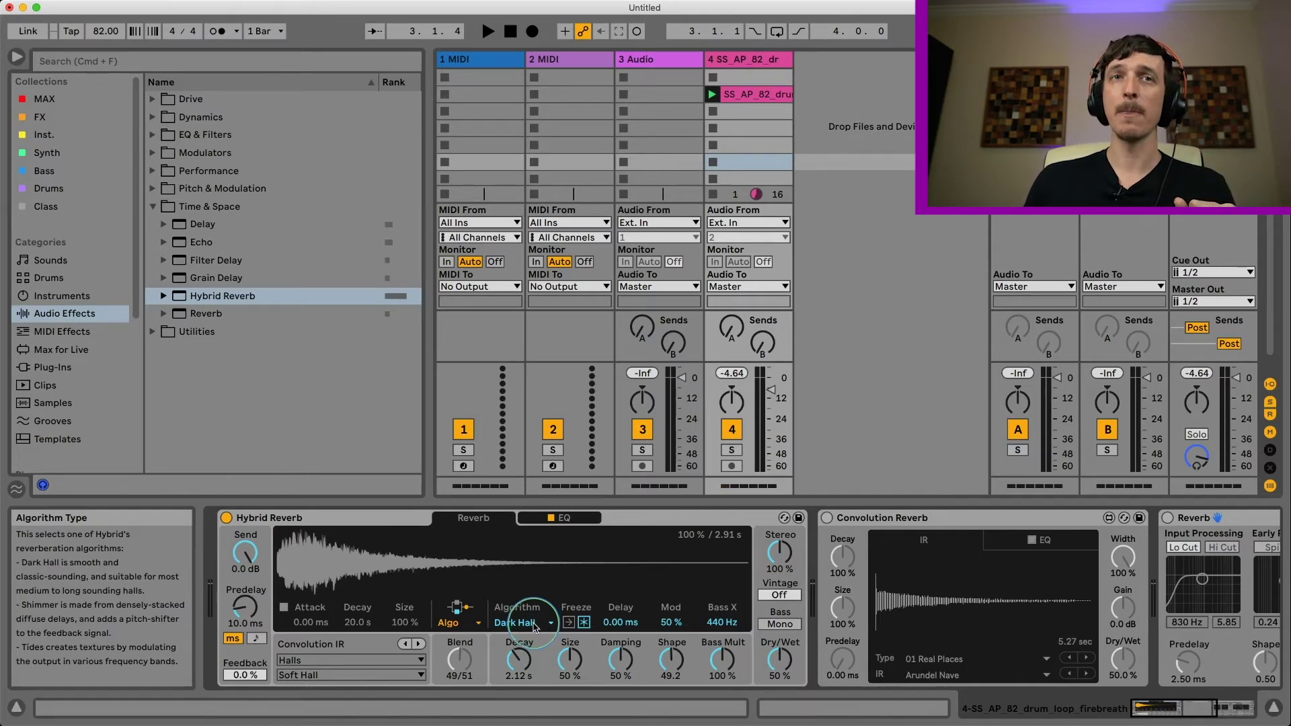
click(538, 624)
- Switch to Quartz and sweep Lo Damp to about 52 % and 100 %, then reset it to 50 %
click(539, 652)
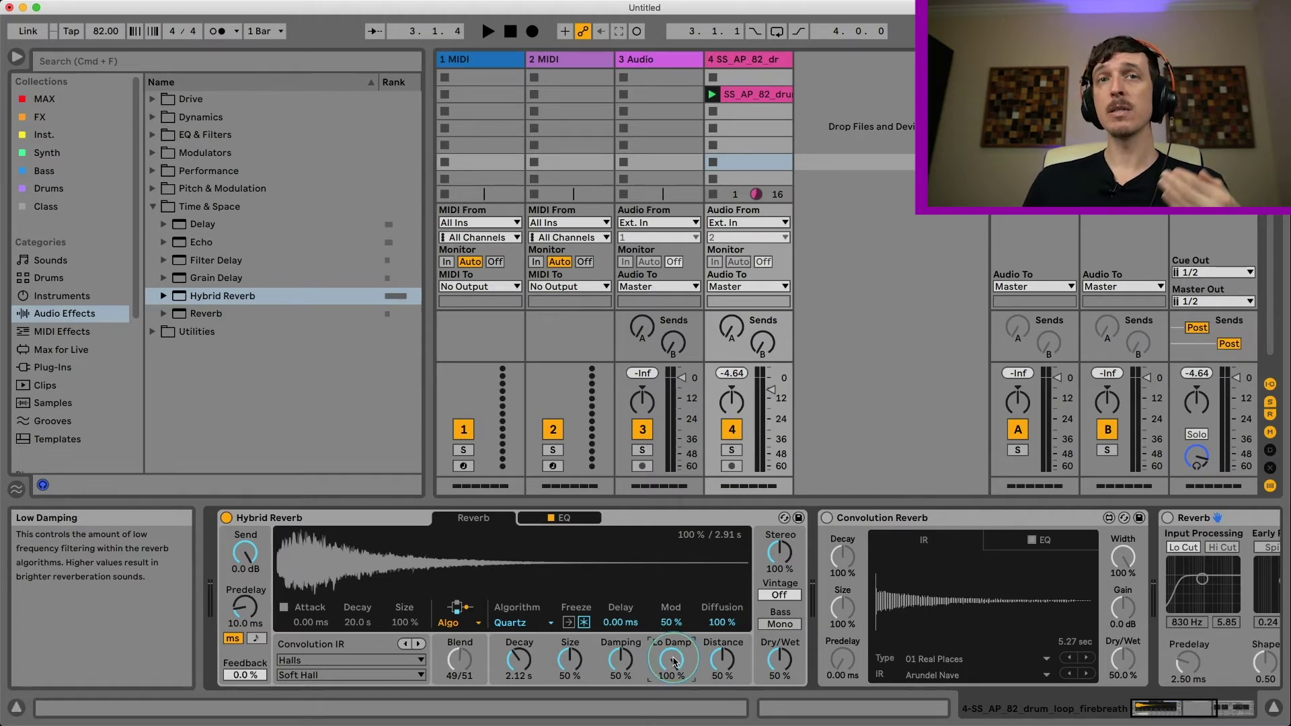
drag(673, 659, 673, 683)
key(space)
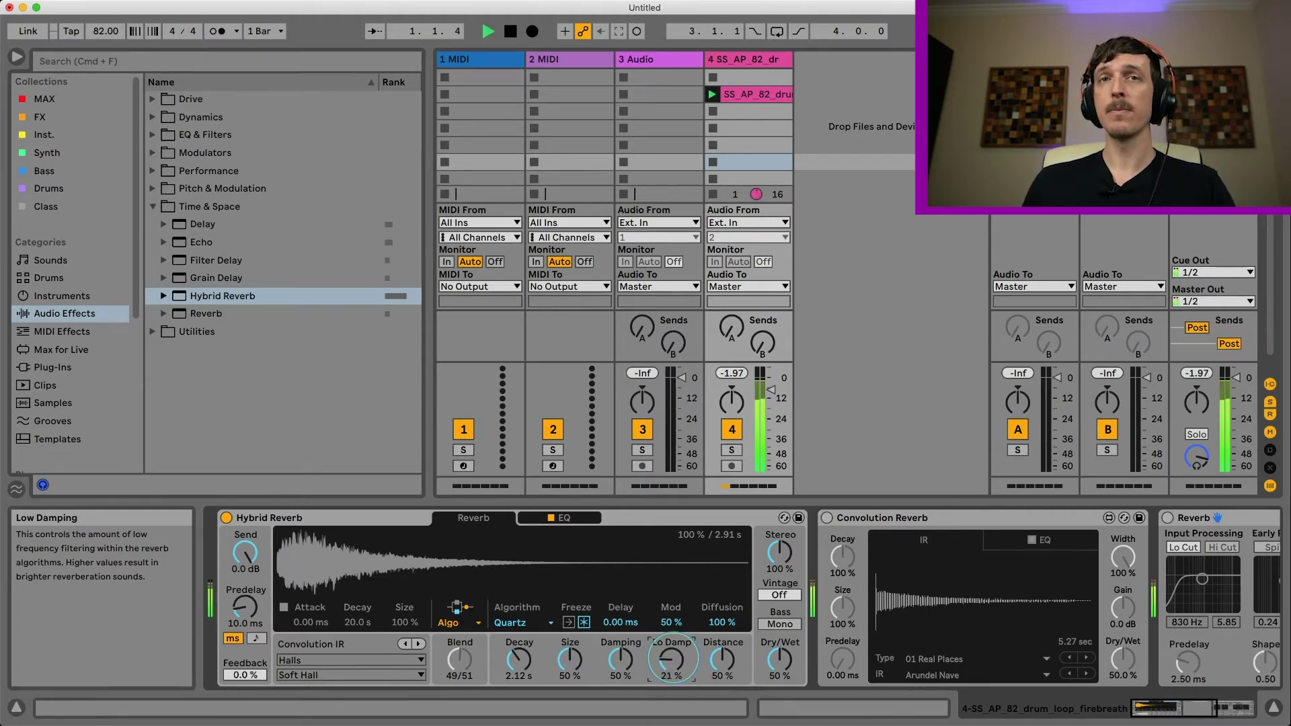
drag(674, 663, 674, 628)
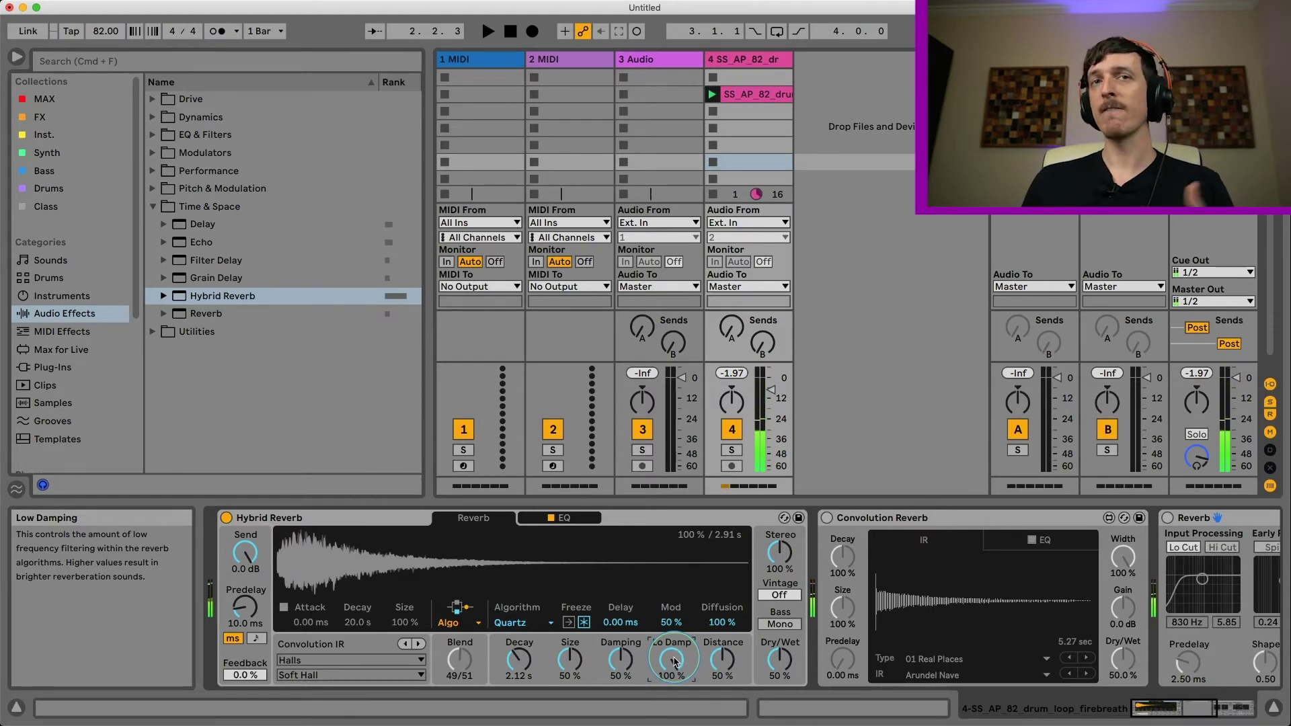
key(Delete)
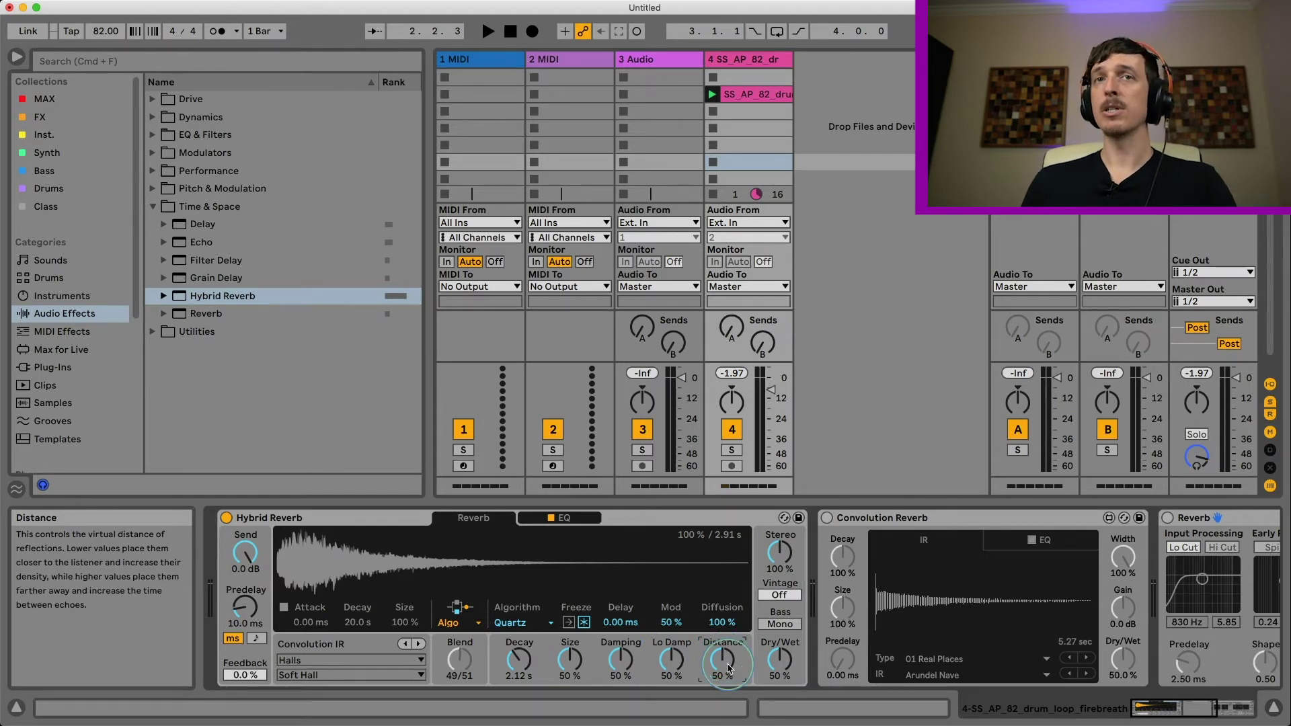
- Sweep the reflection Distance down and up while playing, then reset it to 50 %
drag(728, 668, 739, 664)
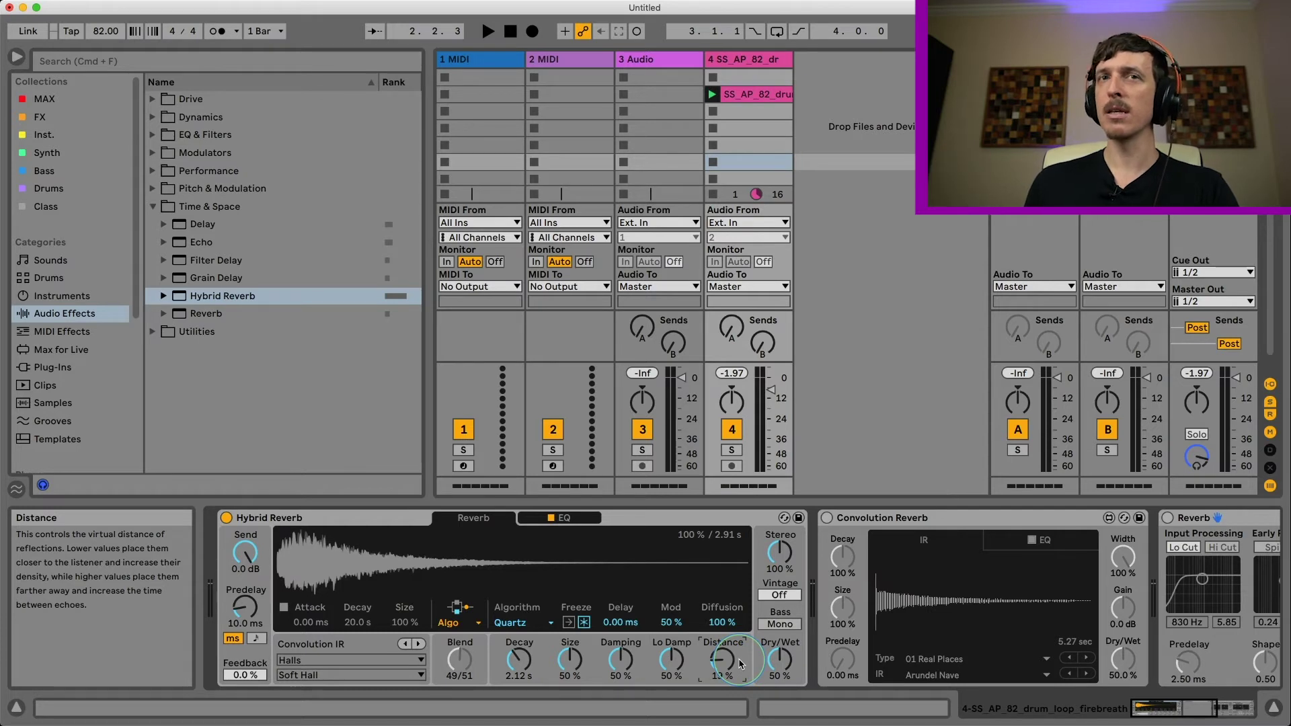
key(space)
drag(739, 664, 725, 605)
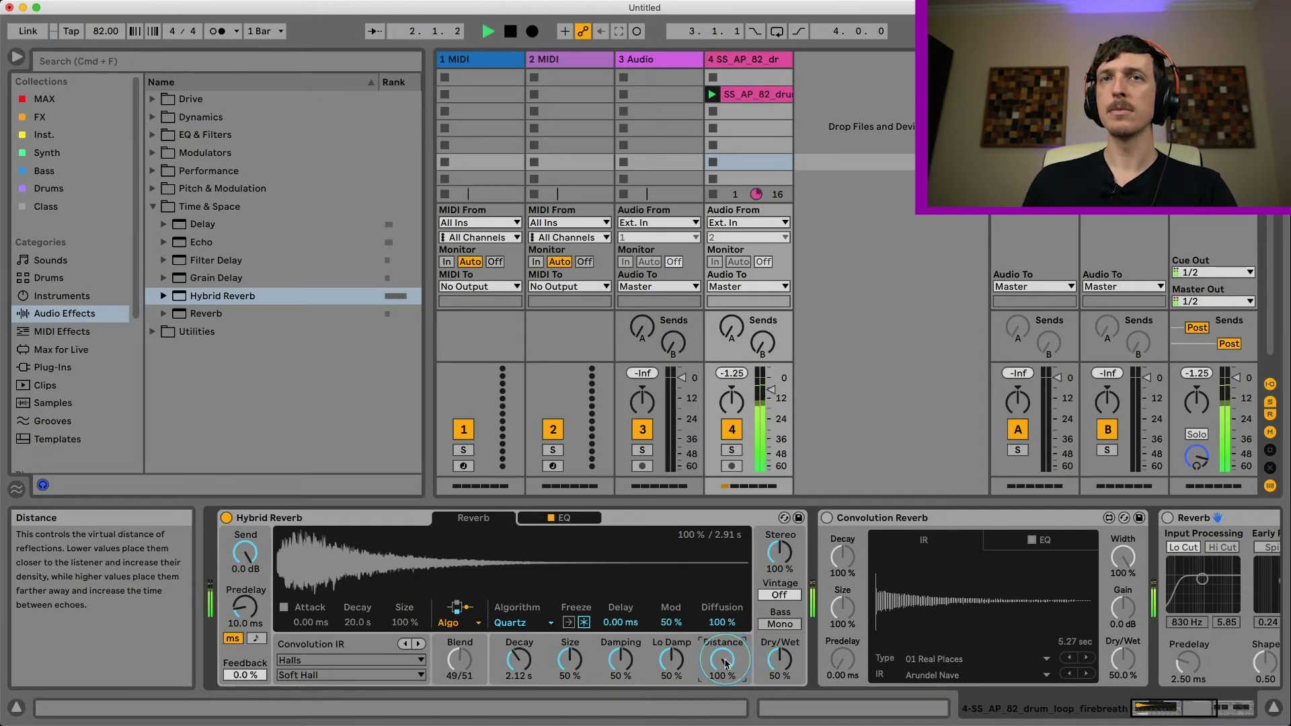
key(space)
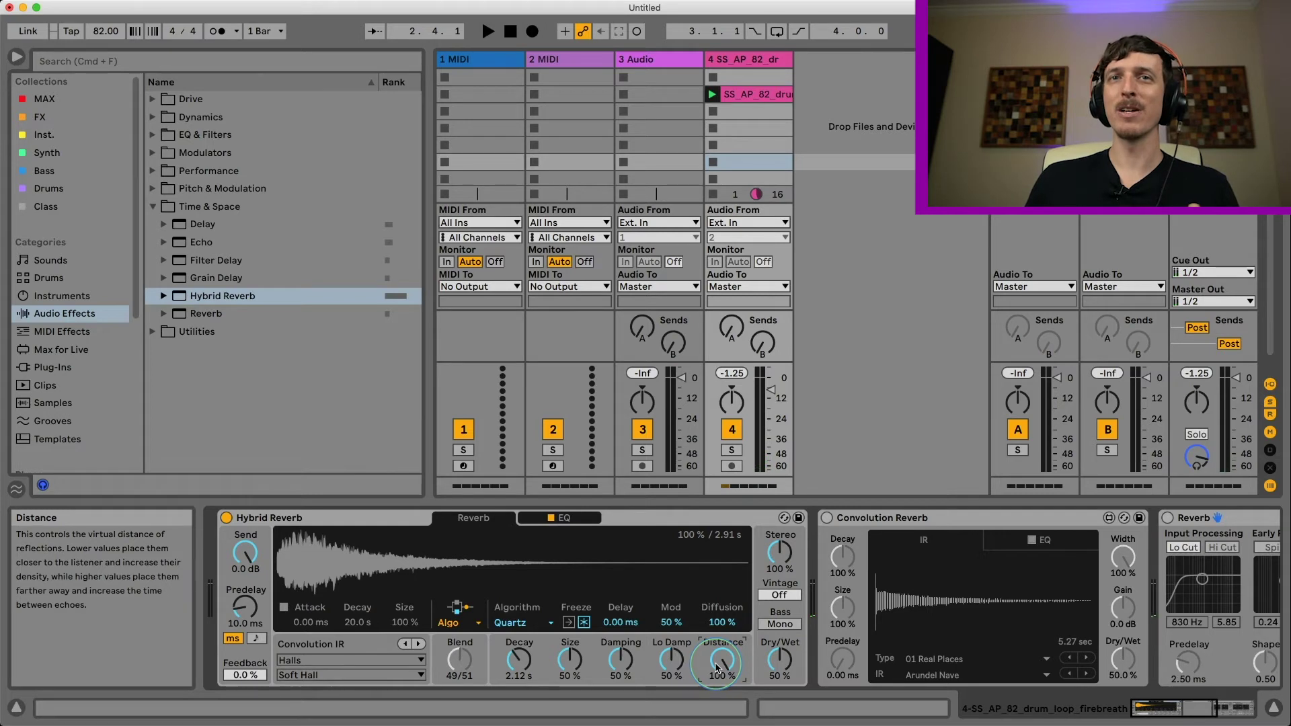
key(Delete)
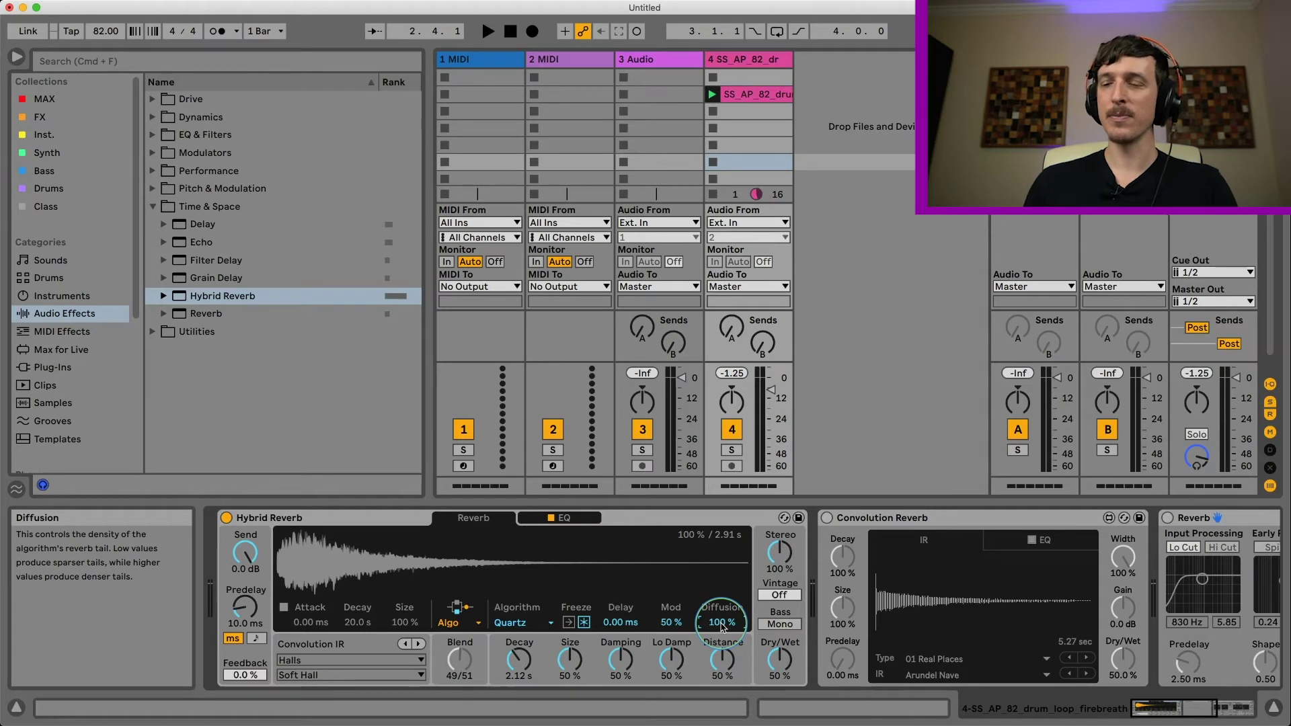
- Lower Diffusion, nudge Distance, and try Size smaller and then up to about 41 %
key(space)
drag(721, 625, 721, 694)
key(space)
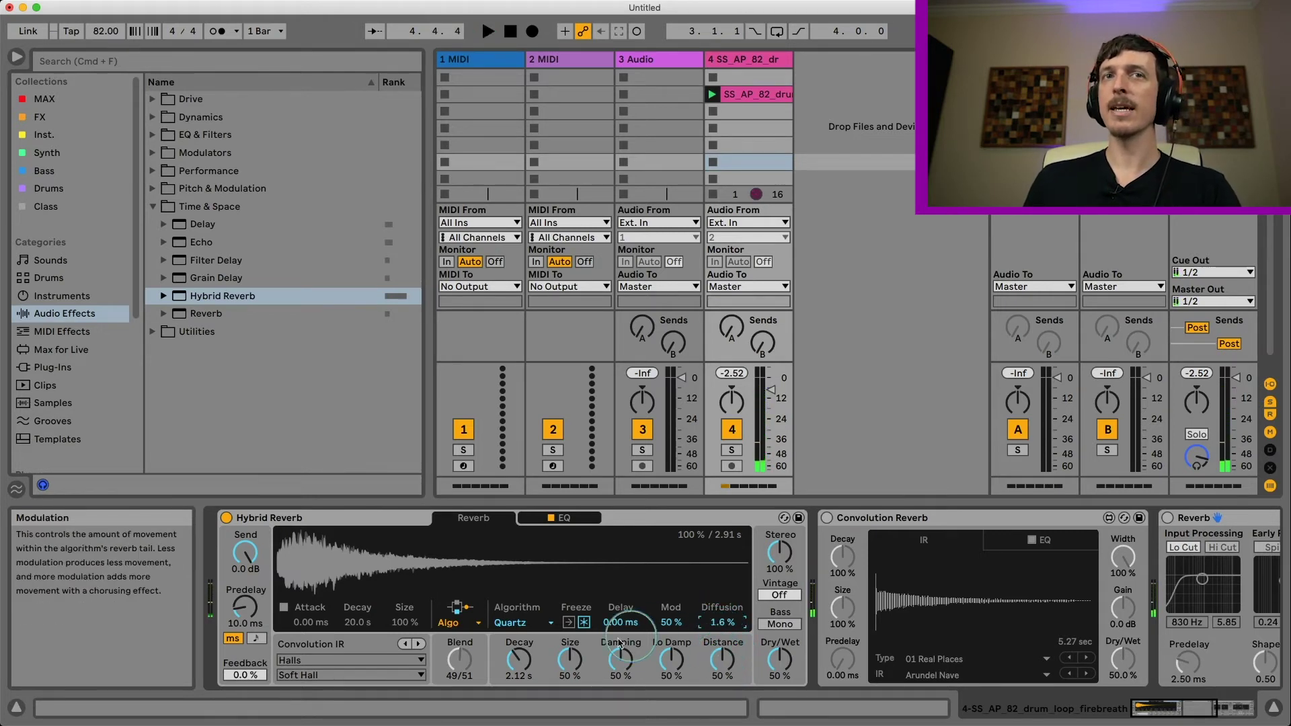
drag(731, 670, 731, 666)
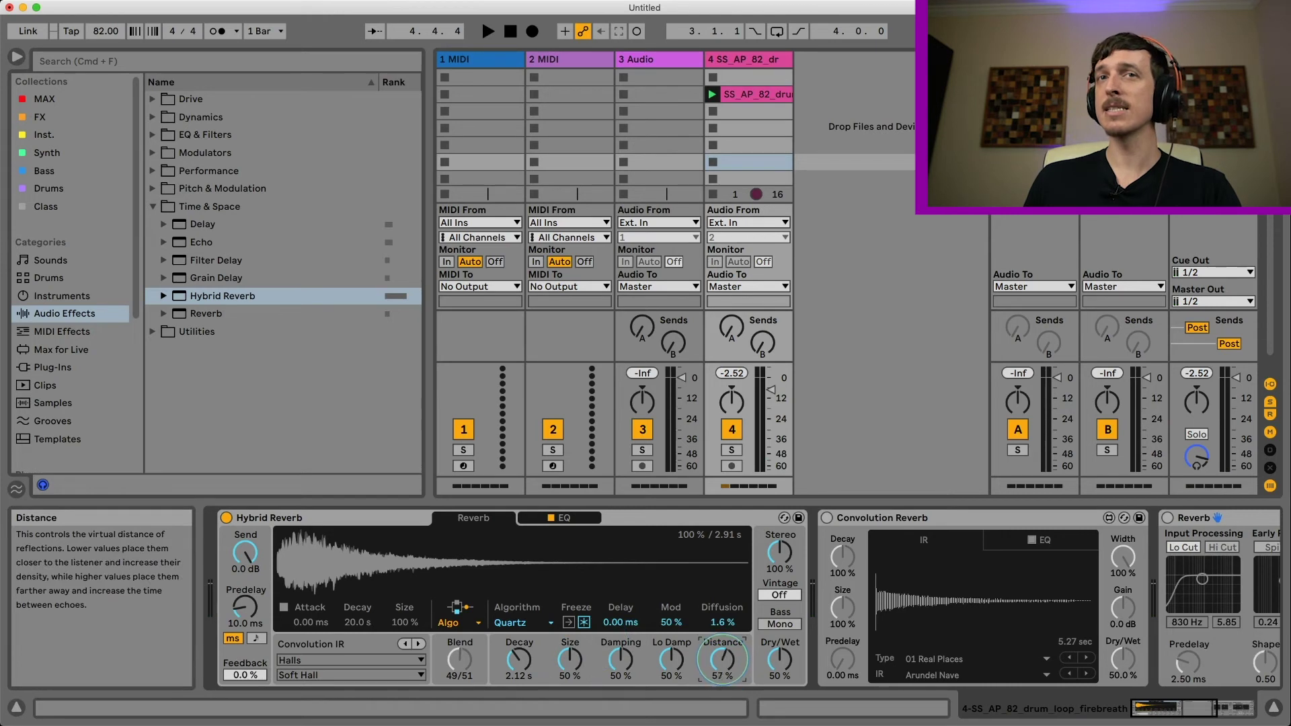
drag(570, 659, 570, 668)
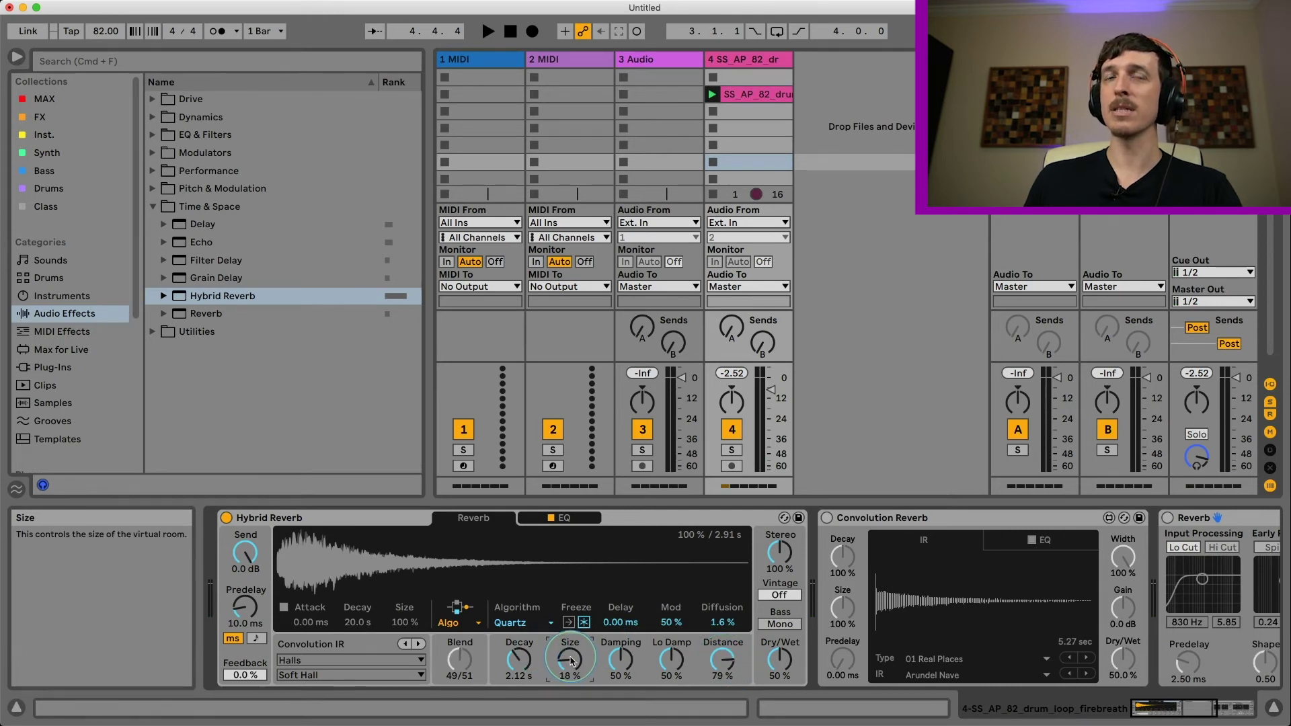
key(space)
drag(571, 661, 571, 642)
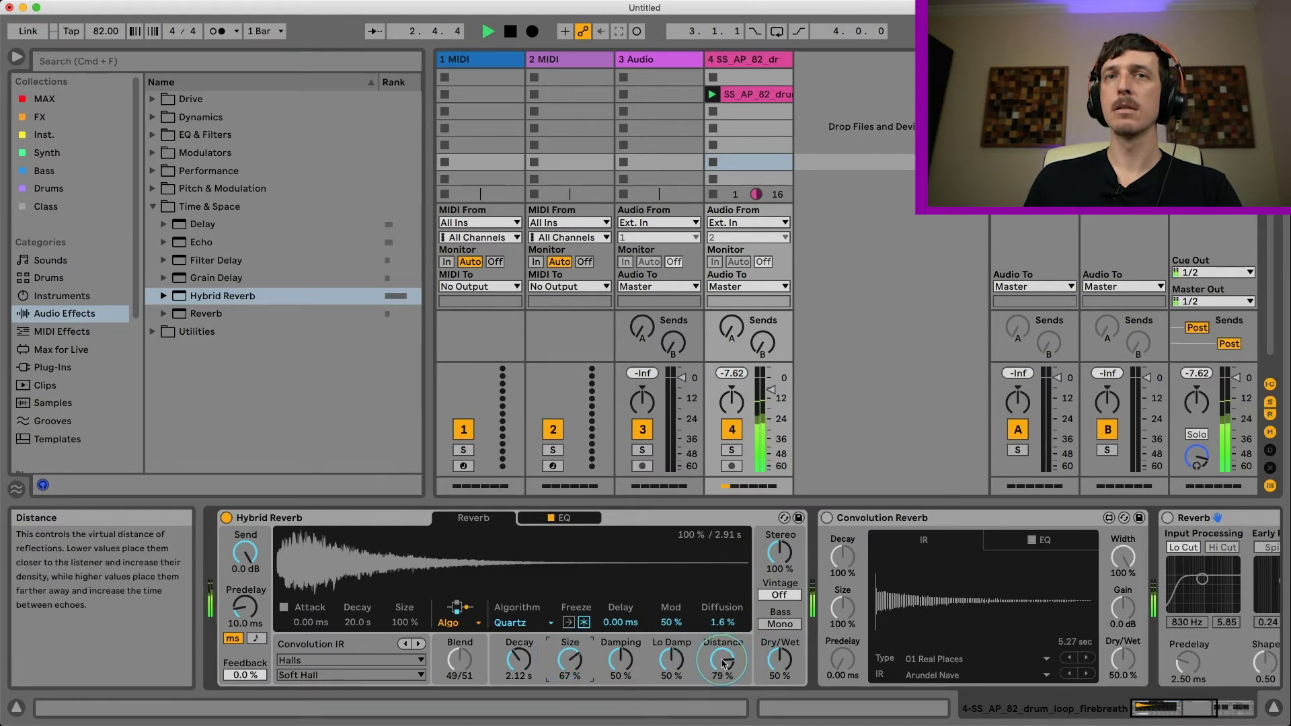
- Settle Distance at 47 %, Size at 17 % and Diffusion at 57 %
drag(722, 661, 723, 673)
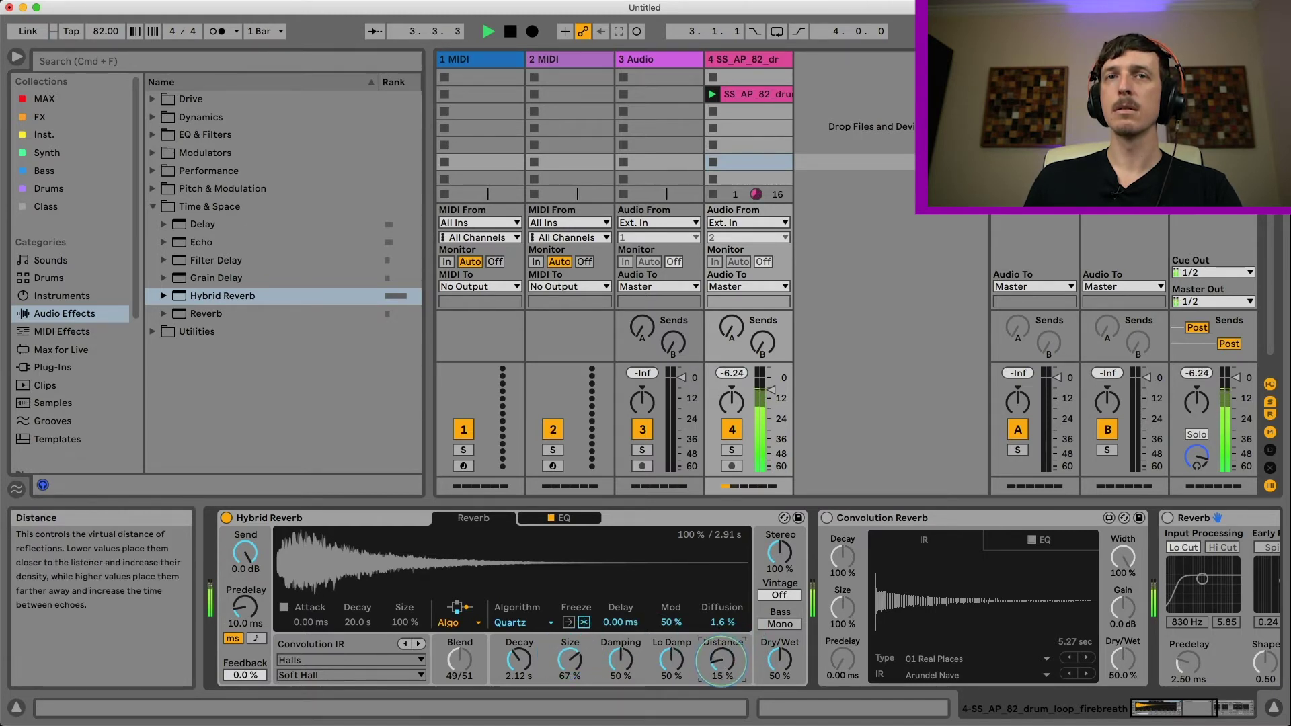
drag(722, 672, 722, 666)
drag(570, 659, 570, 671)
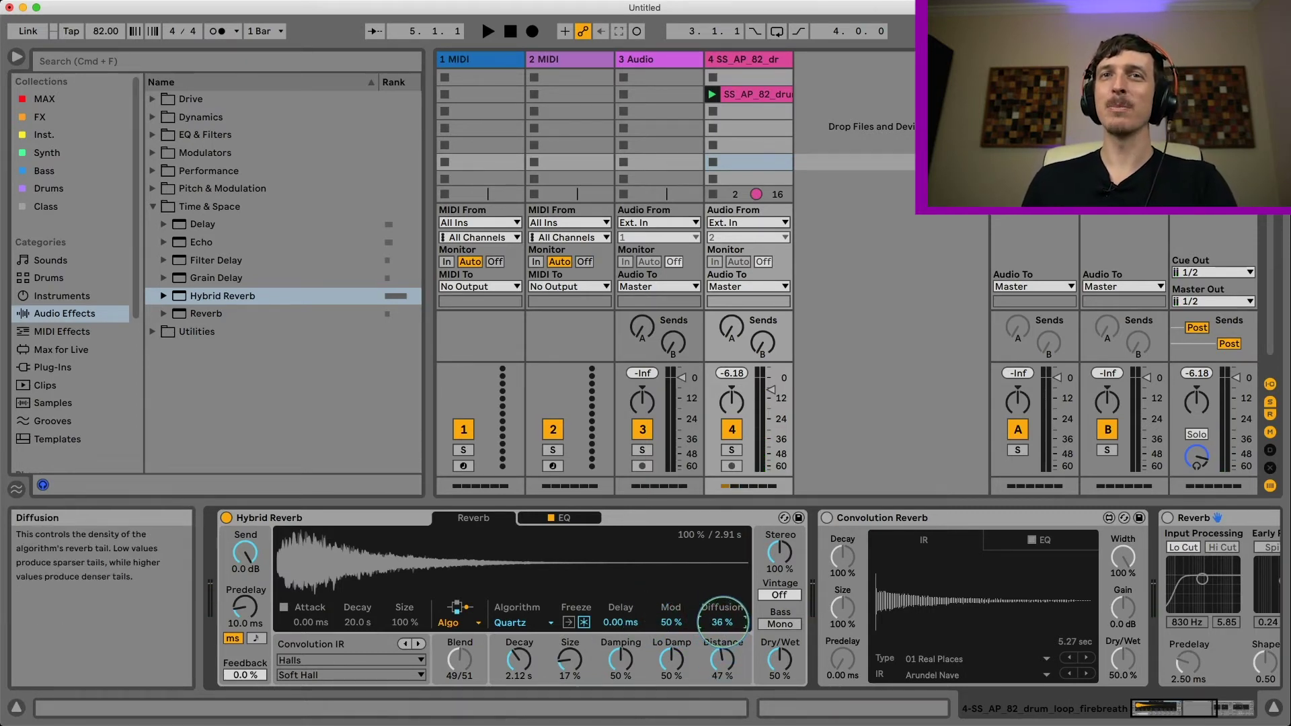
key(space)
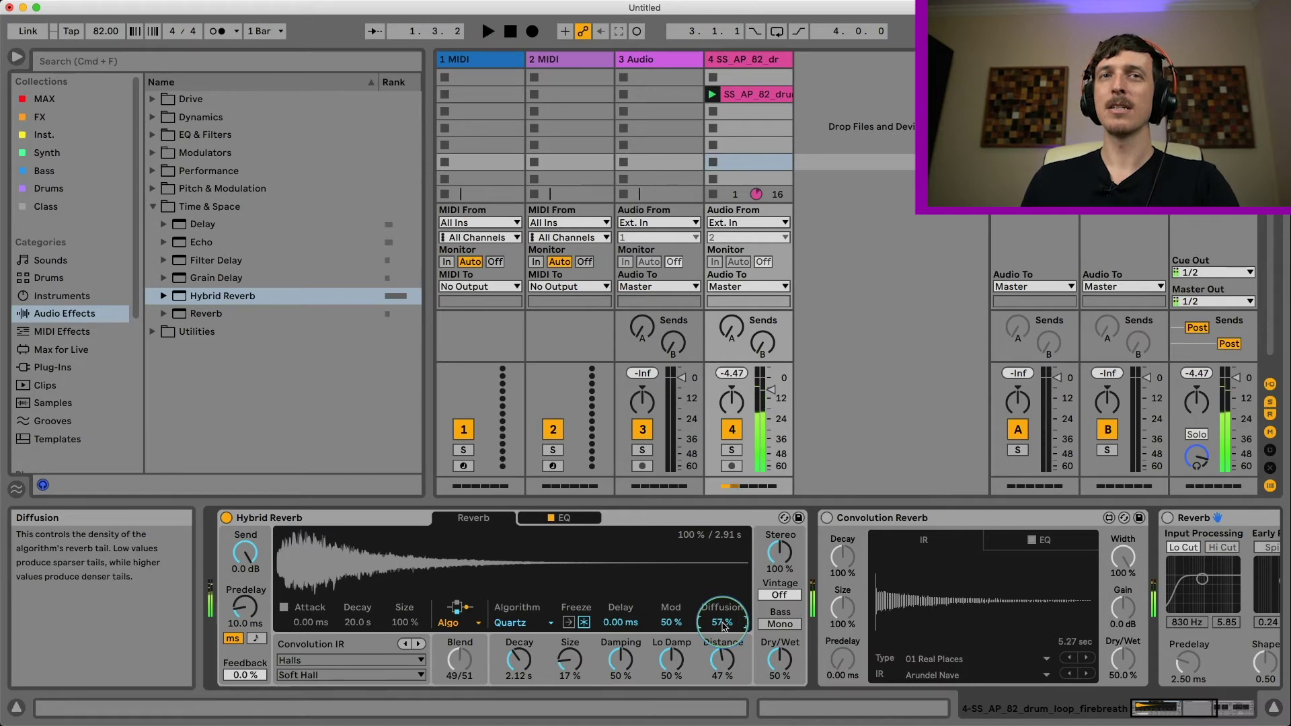
drag(738, 624, 738, 618)
click(512, 623)
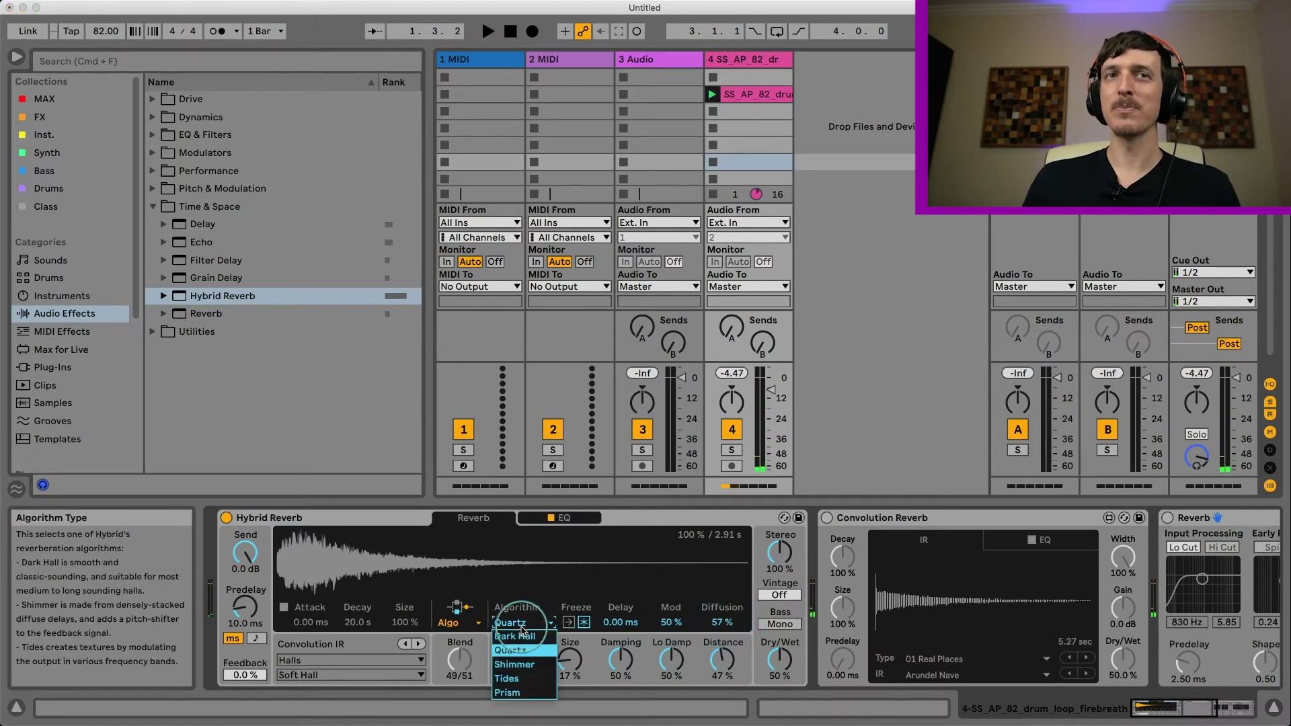
- Switch to the Shimmer algorithm and bring Shimmer from 0 % up to 48 % while playing
click(526, 665)
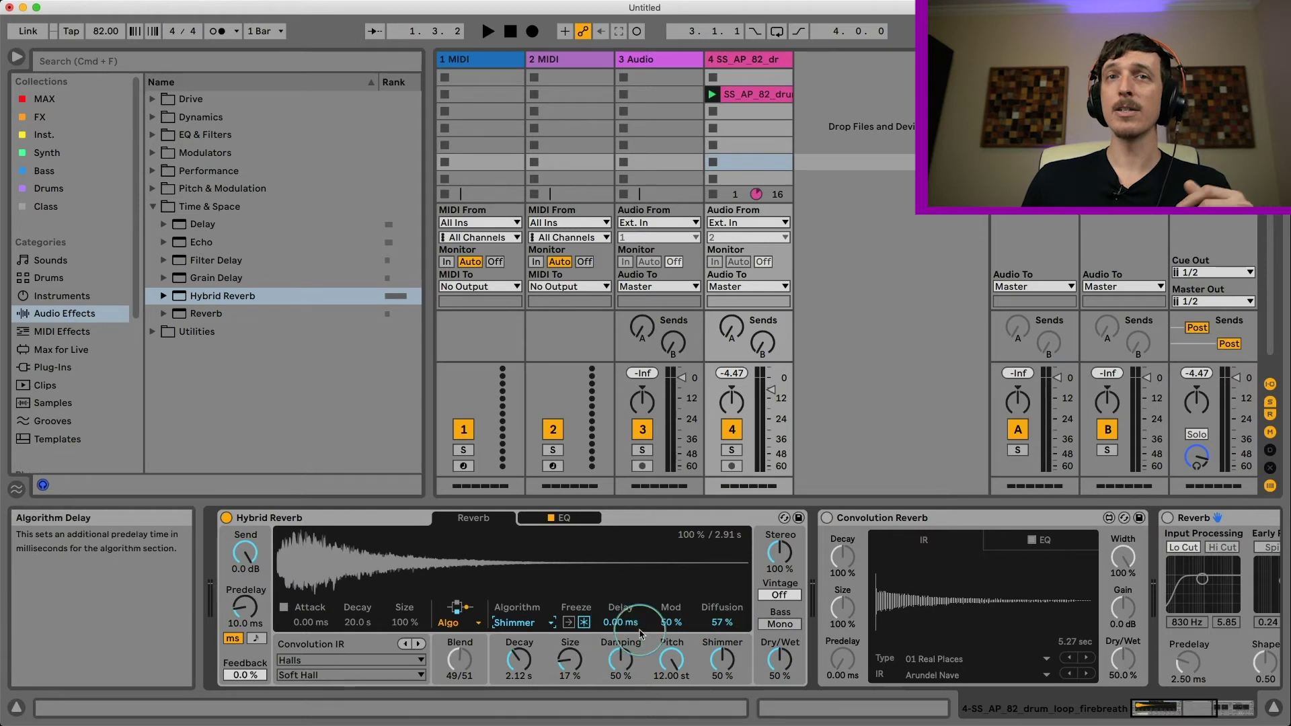
click(719, 658)
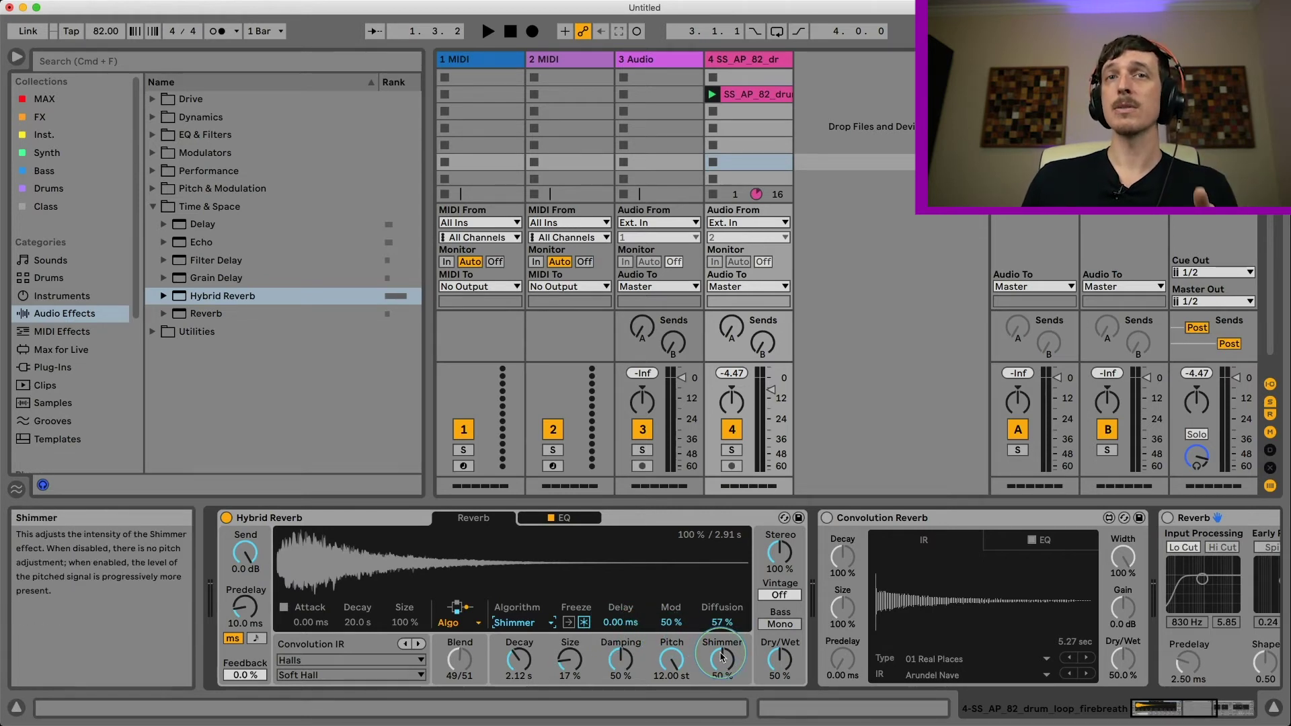
drag(723, 659, 723, 713)
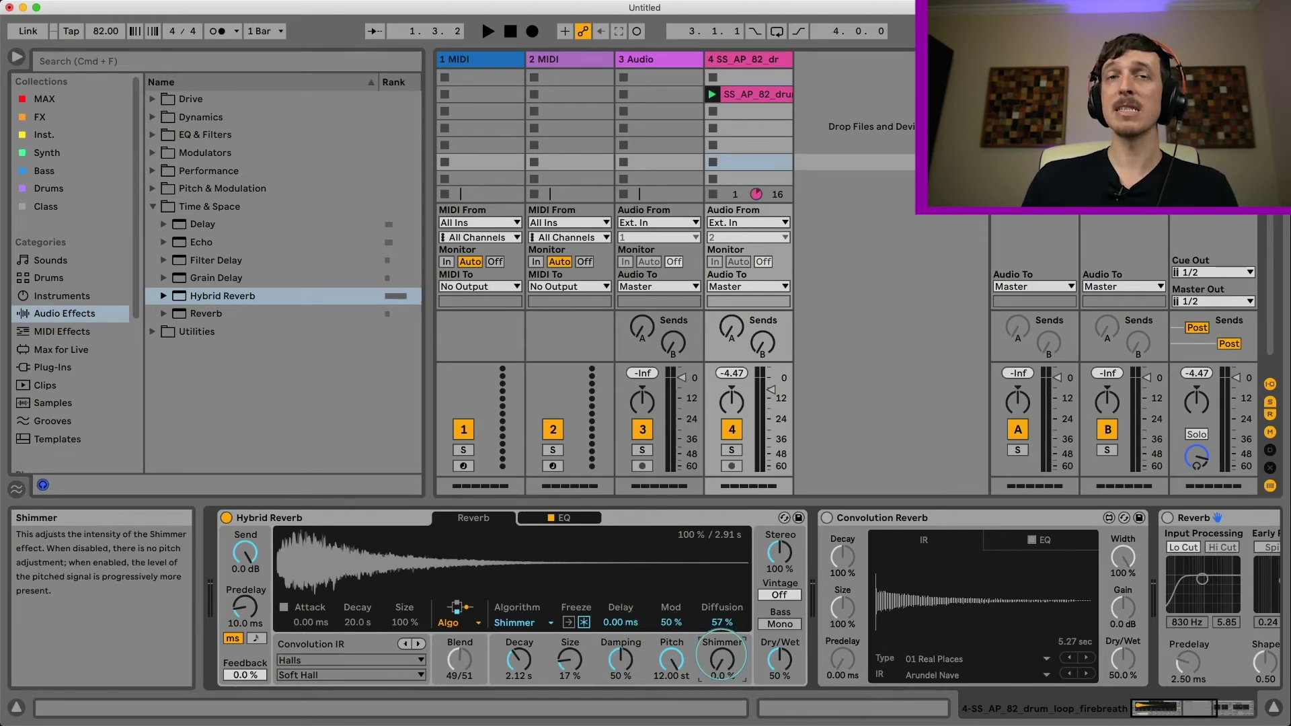
click(717, 629)
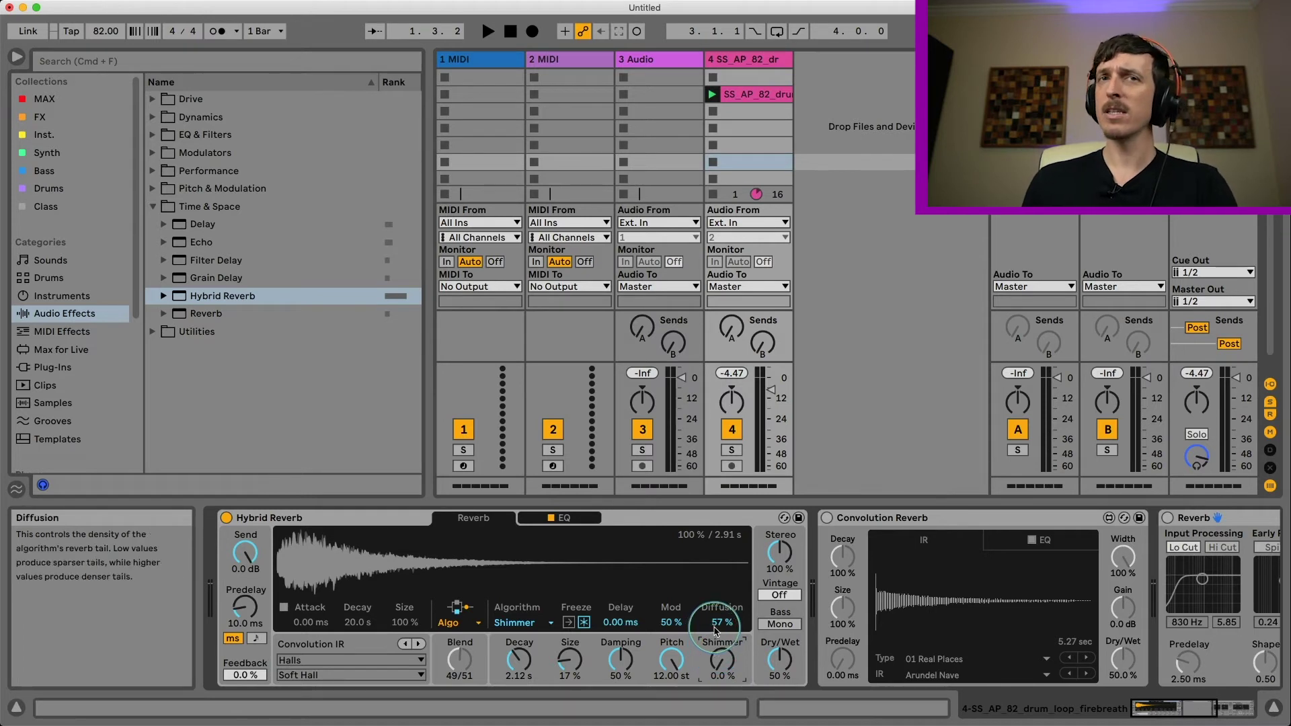
key(space)
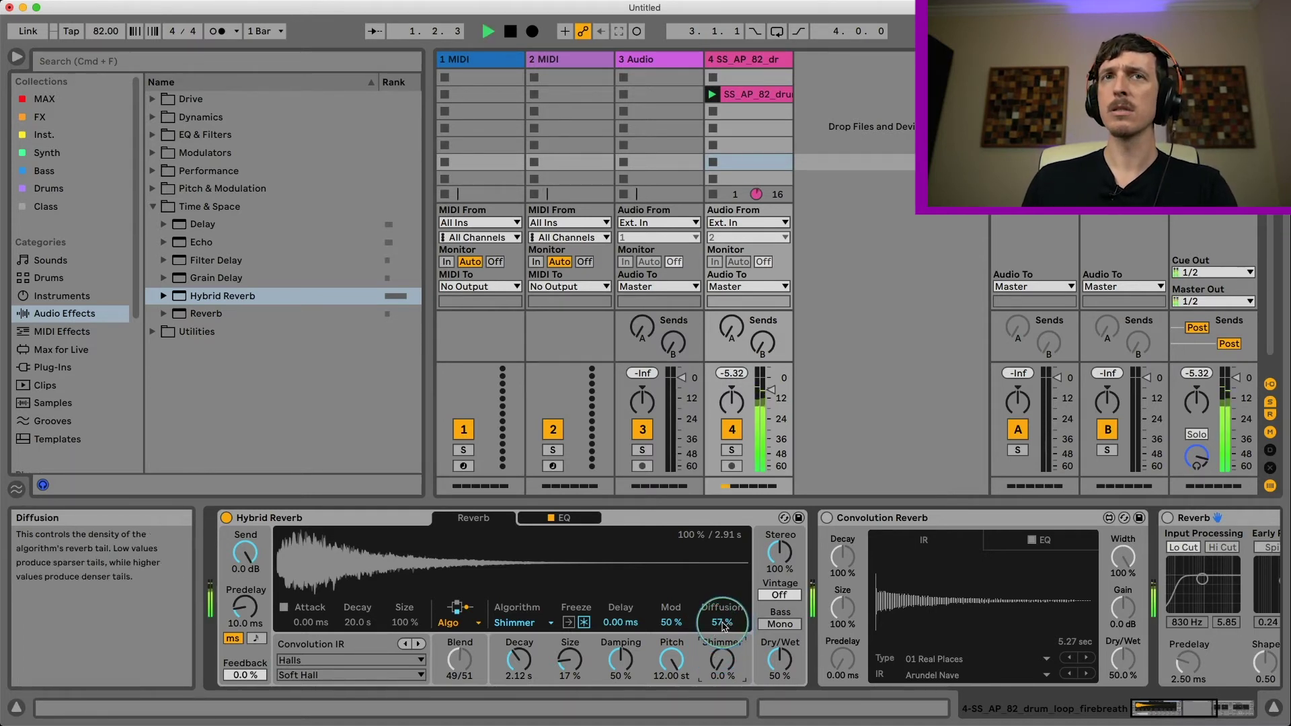
drag(722, 659, 722, 622)
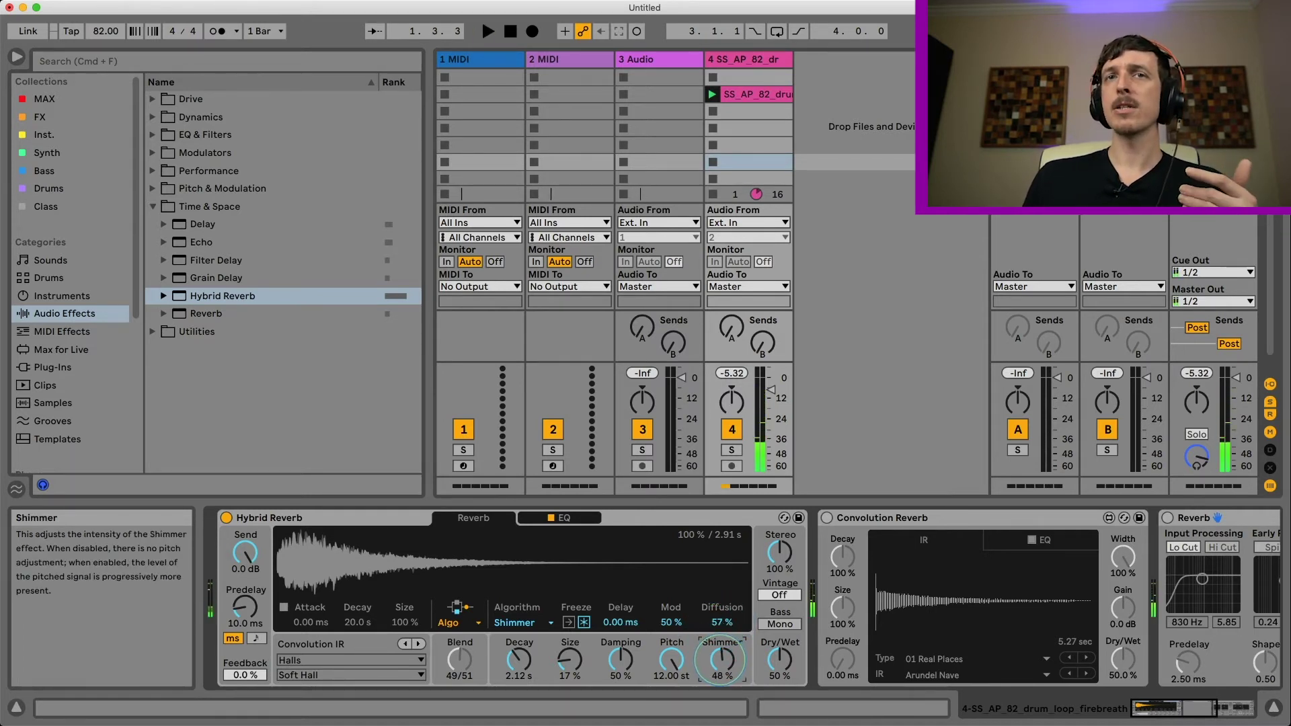
click(671, 664)
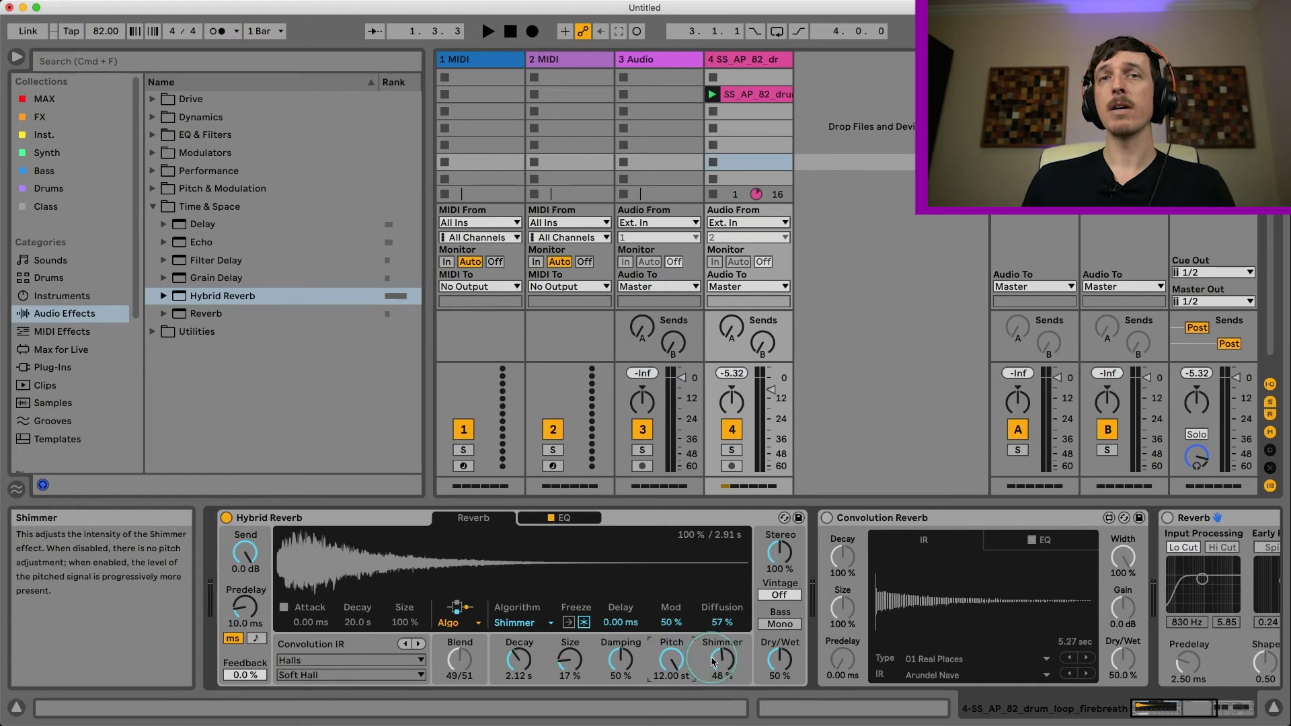
- Push Shimmer to 100 %, Size to 61 %, Decay to 3.60 s, Diffusion 100 % and Mod 76 %
key(space)
mouse_move(726, 664)
mouse_down()
mouse_move(726, 625)
mouse_move(724, 662)
mouse_up()
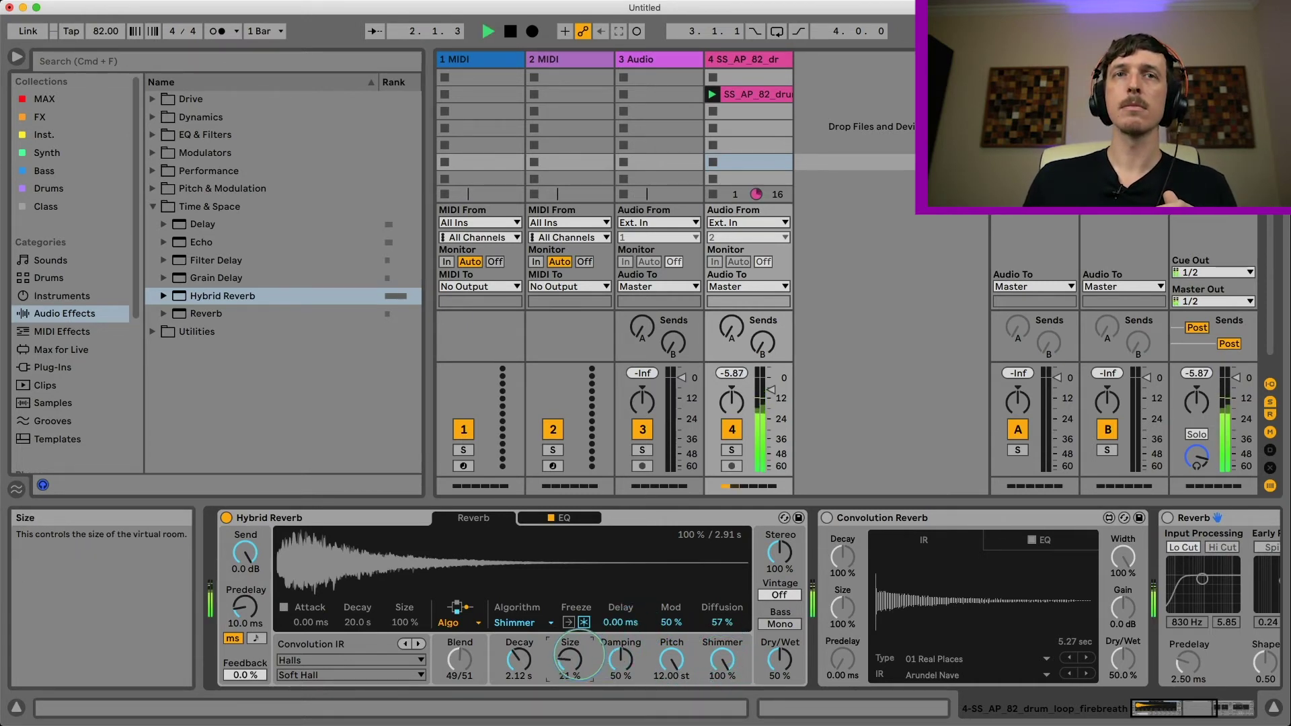
drag(577, 655, 577, 656)
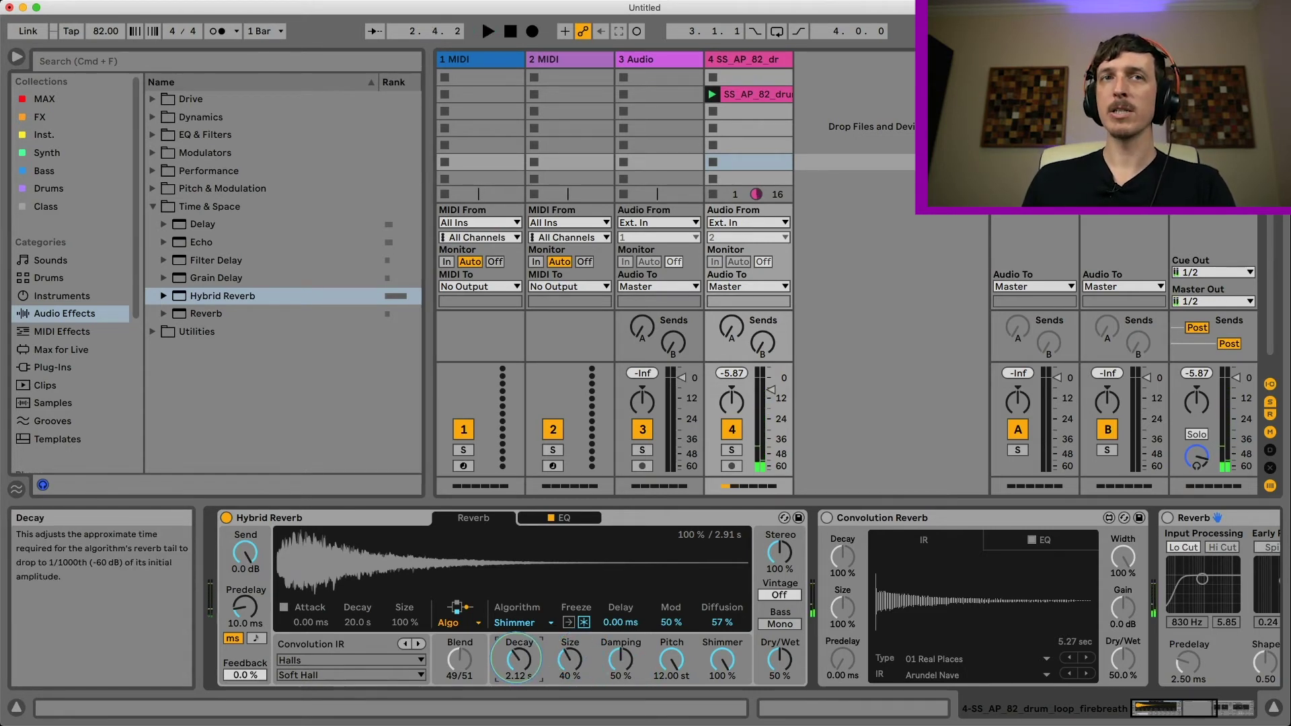
drag(518, 661, 518, 660)
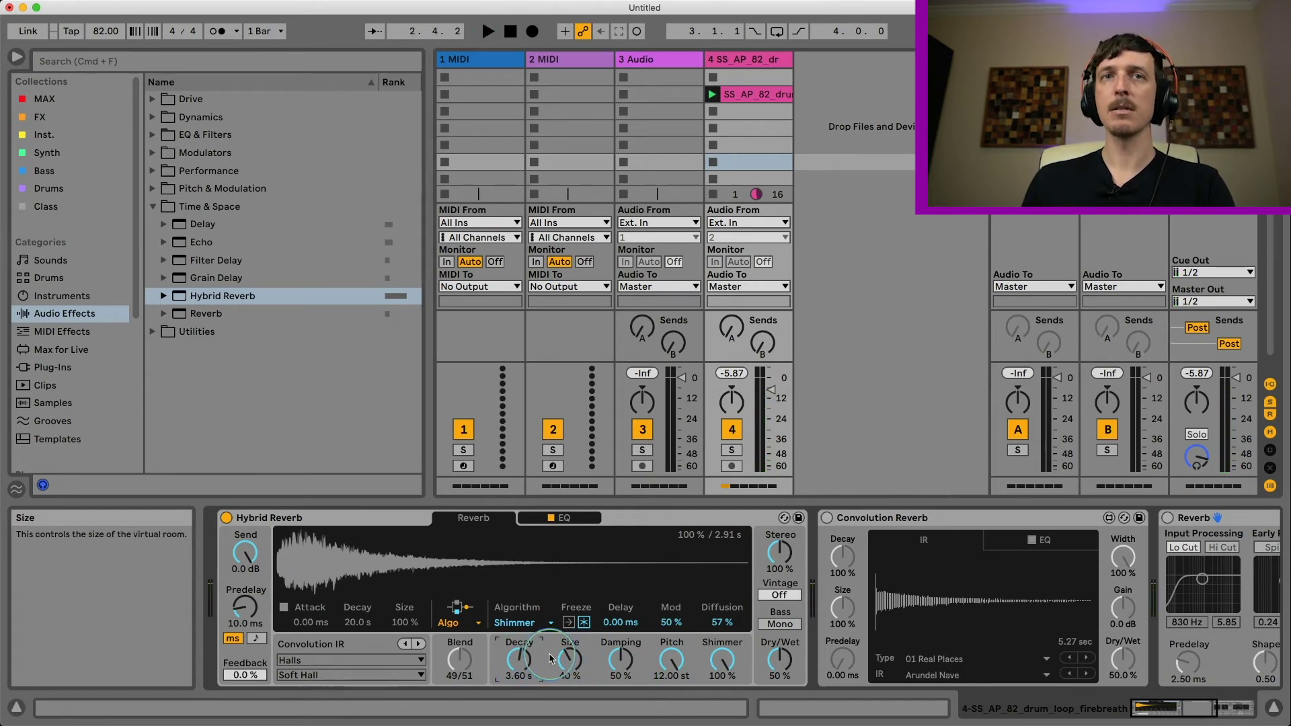
key(space)
key(space)
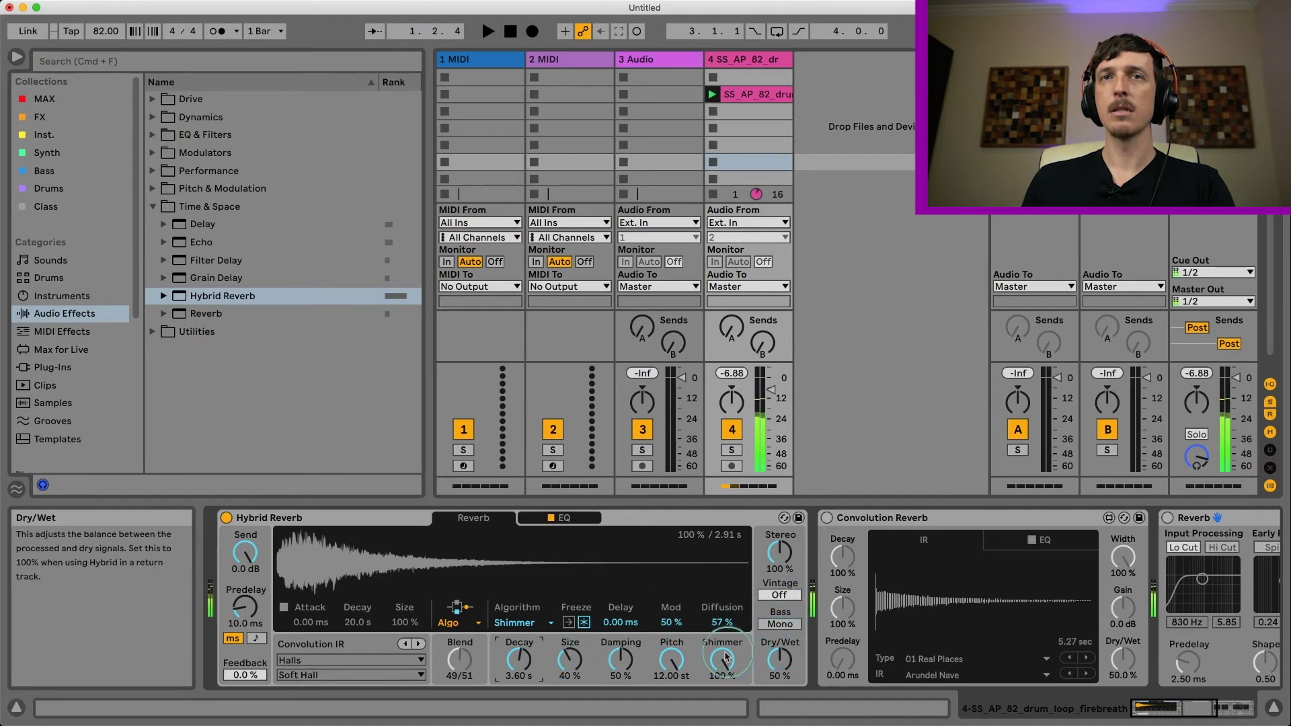
drag(720, 624, 670, 608)
key(space)
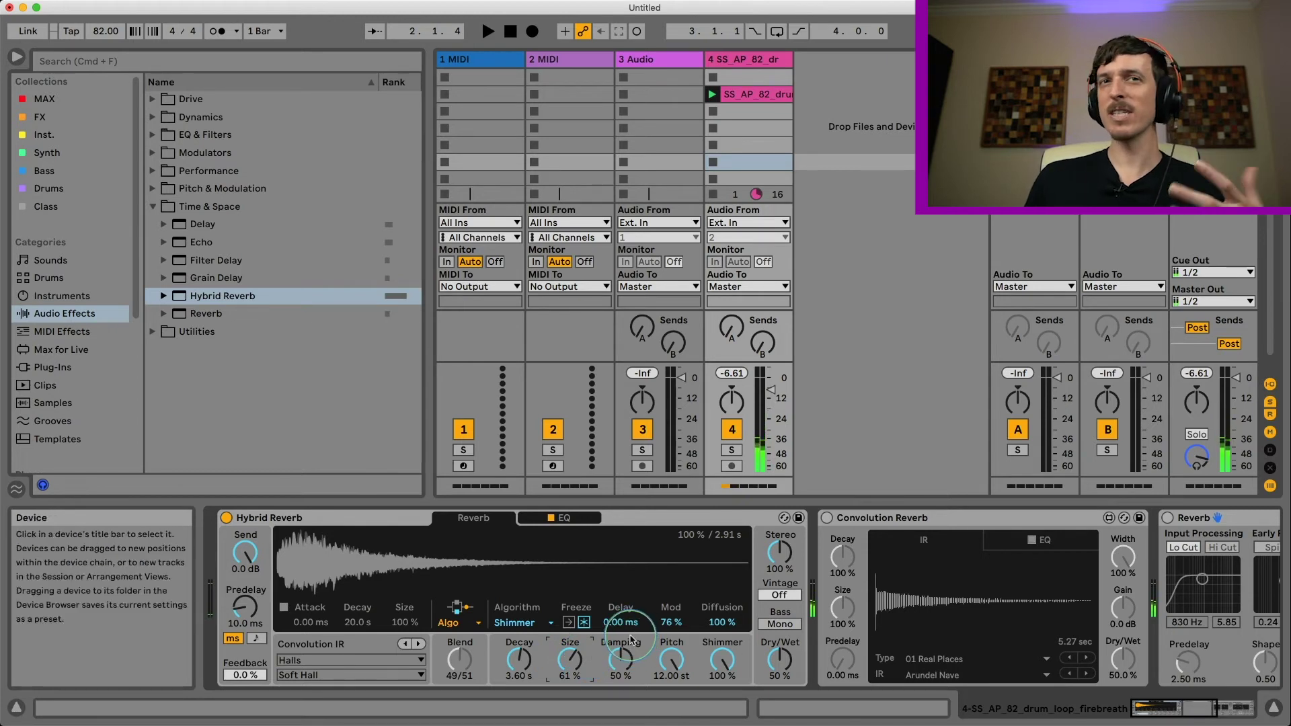
- Try Pitch at −12 st and Dry/Wet at 100 %, then restore 12 st and 50 %
drag(681, 662, 683, 665)
key(space)
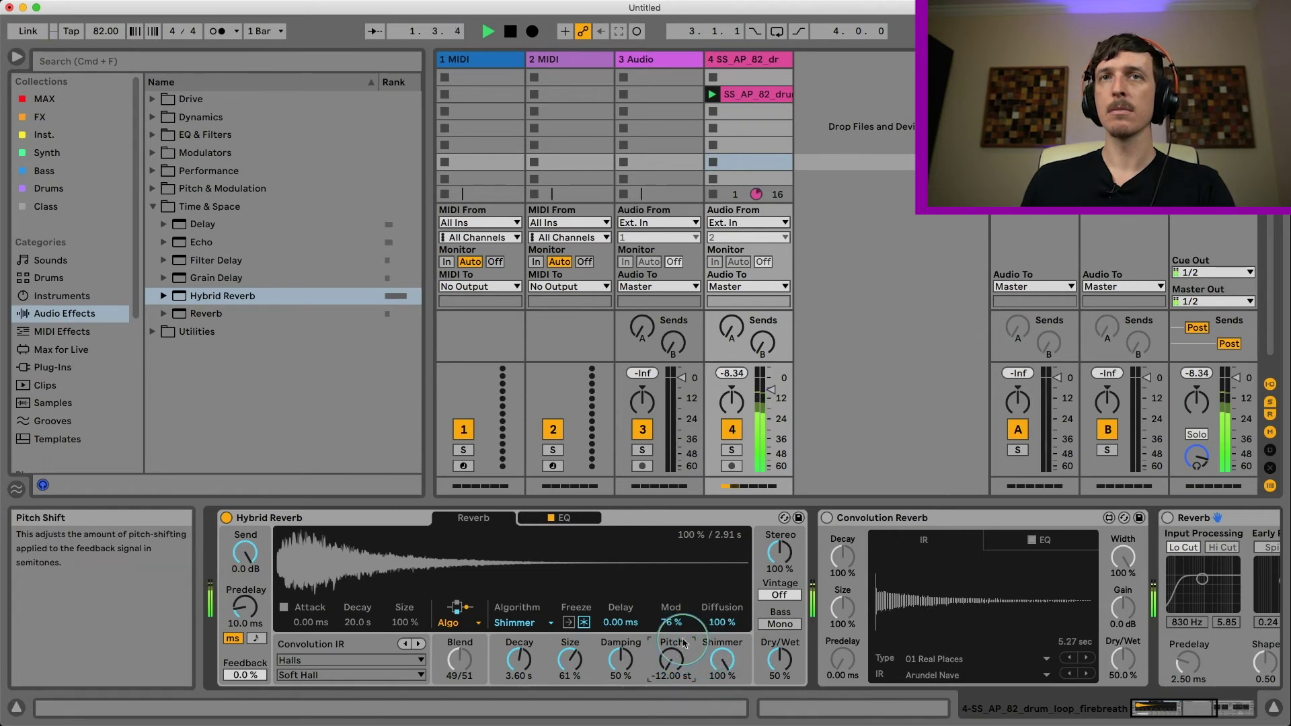
drag(780, 662, 780, 639)
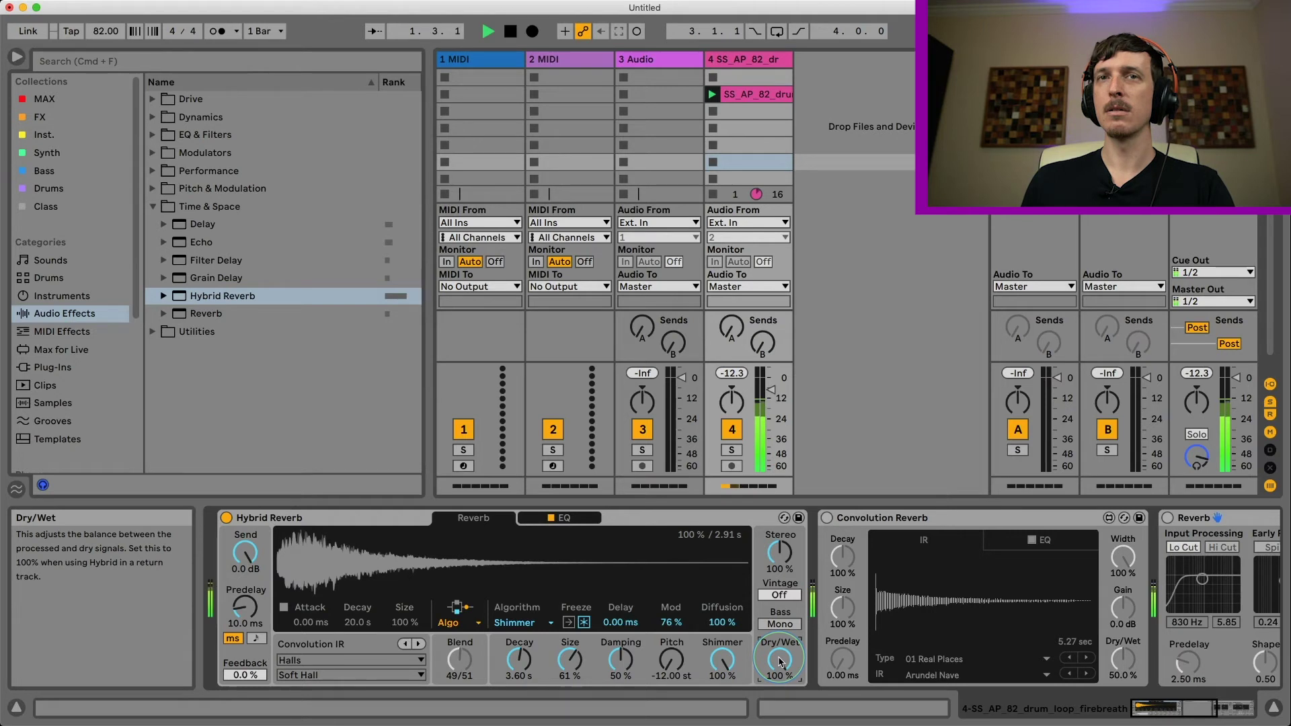
key(space)
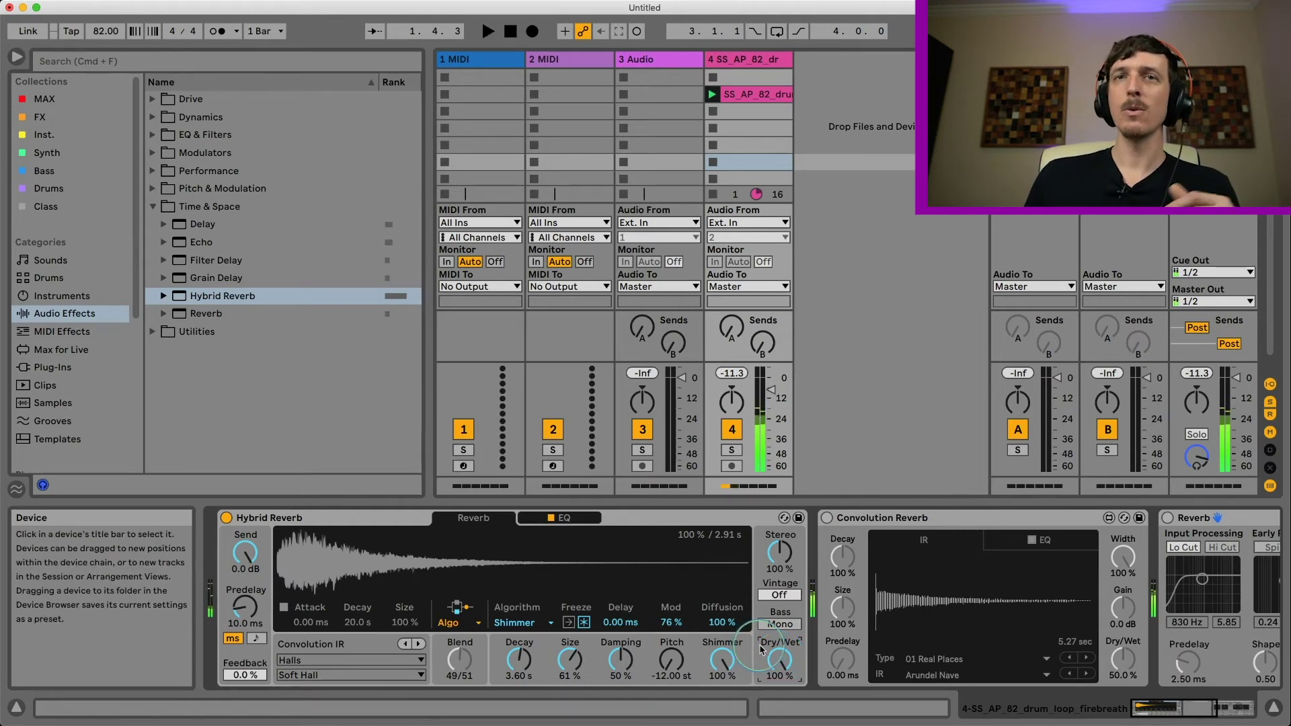
key(Delete)
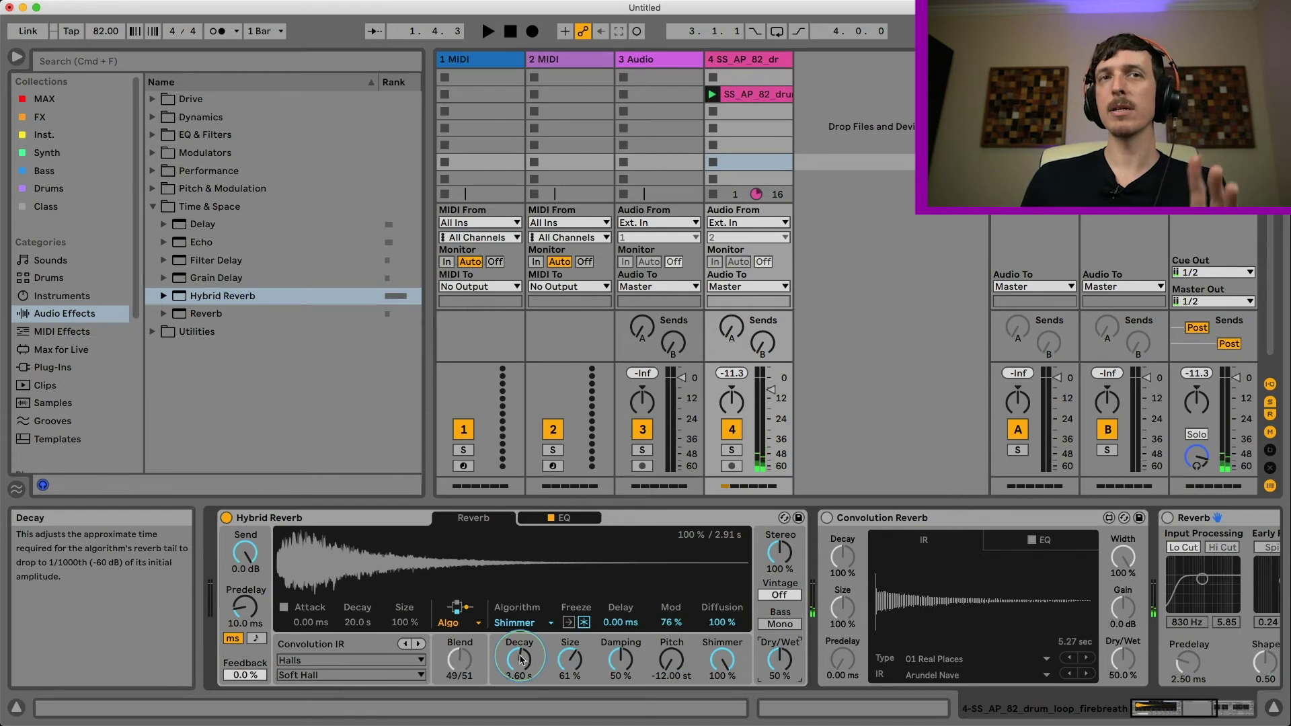
click(671, 660)
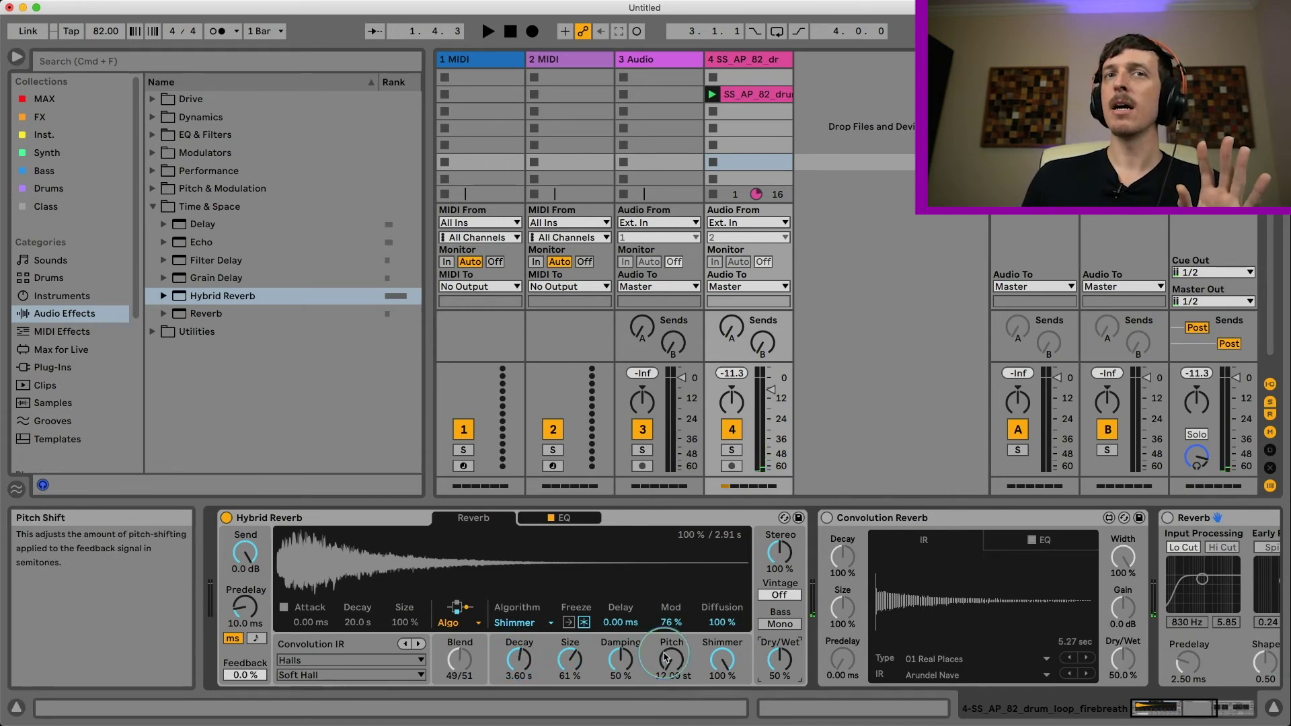
key(Delete)
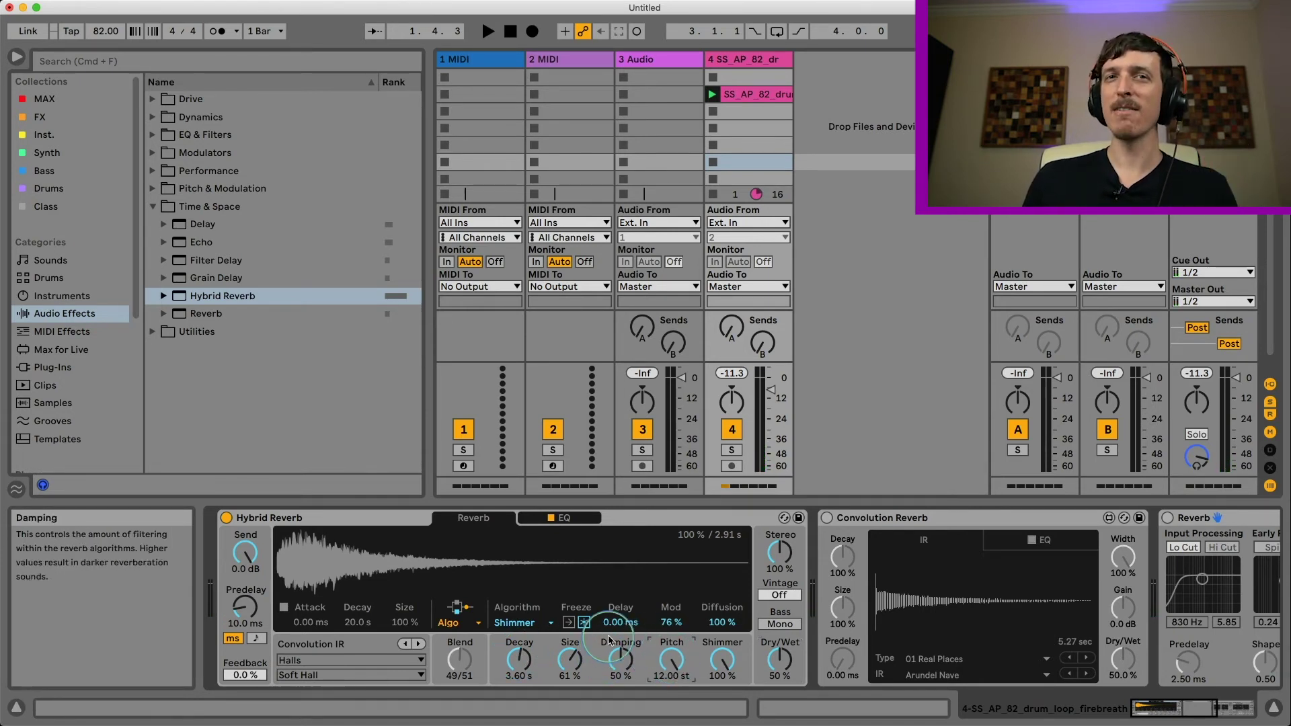
click(524, 624)
- Switch to Tides, set Decay to 3.50 s, and sweep Tide from 0 % through 40 % to 100 %
click(518, 684)
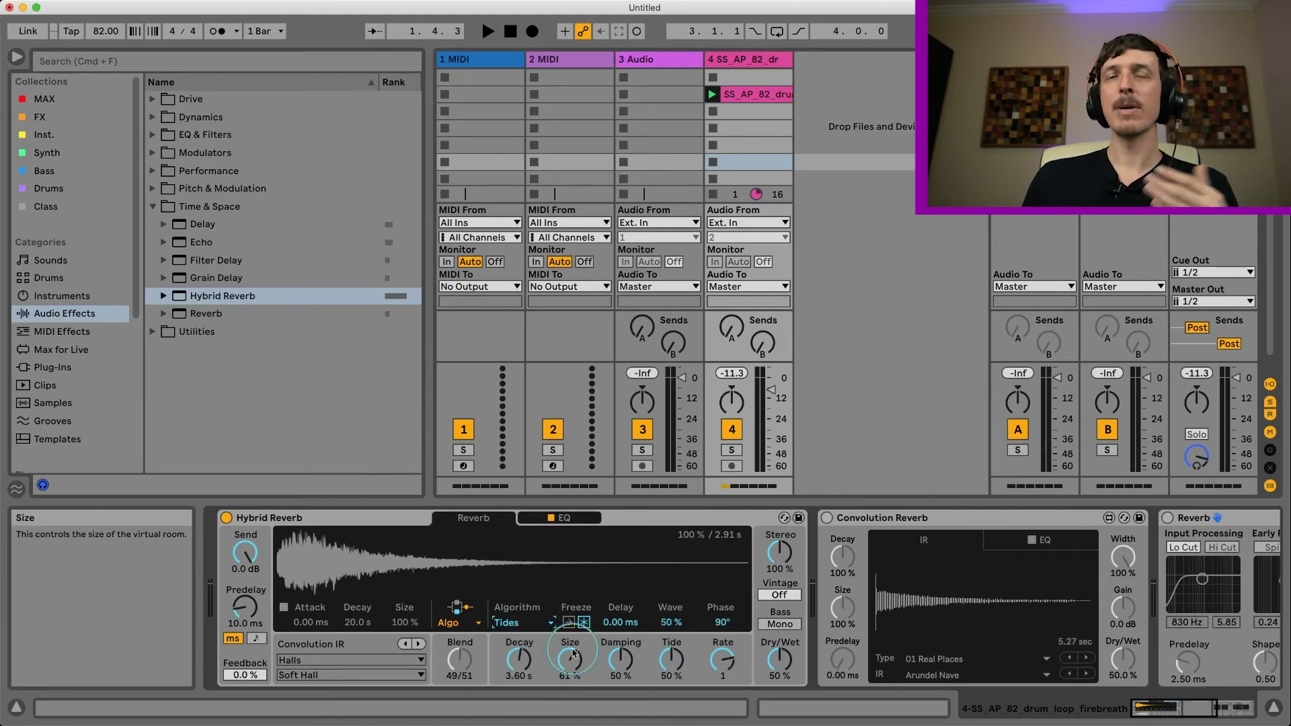
drag(519, 658, 519, 662)
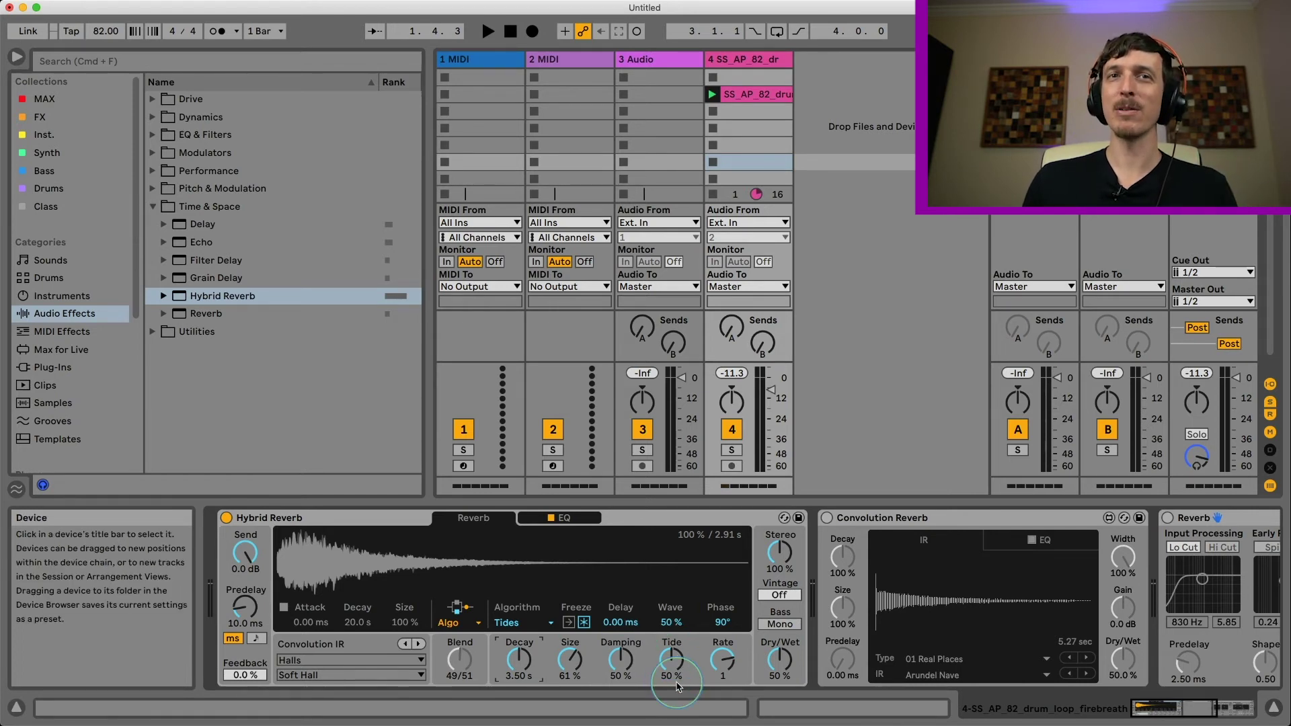
drag(676, 684, 670, 666)
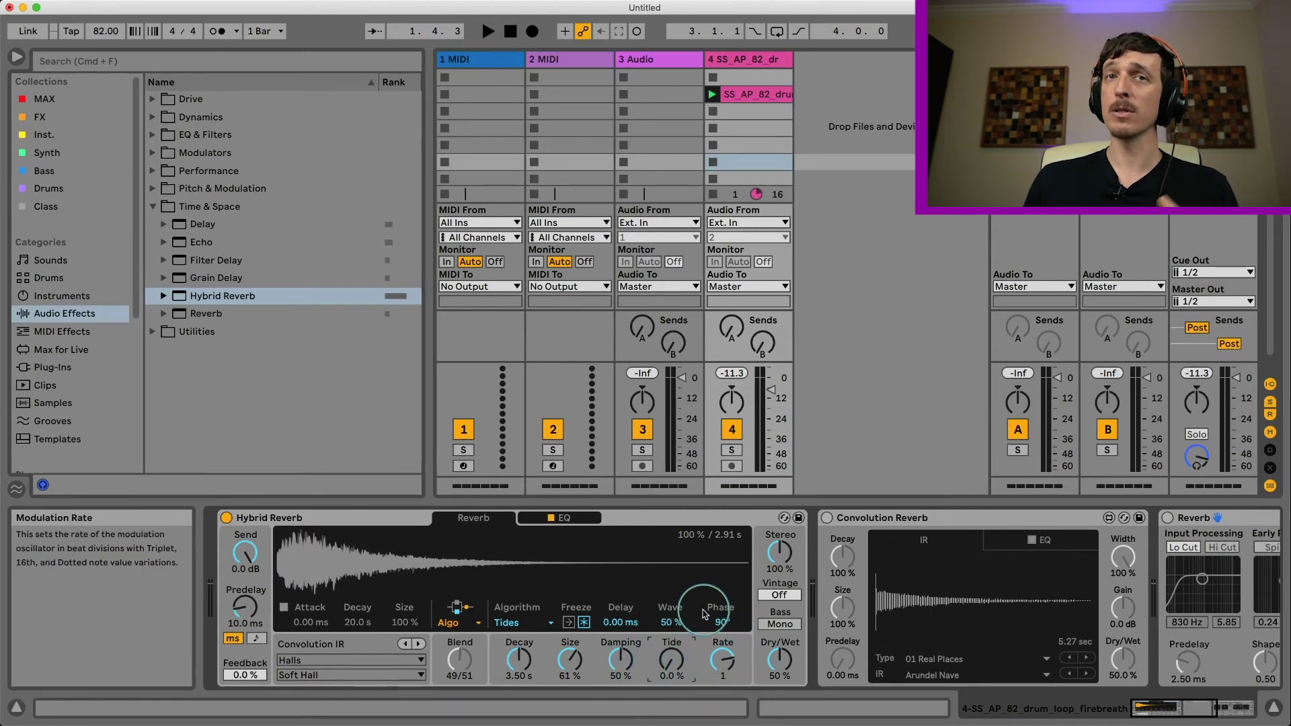
key(space)
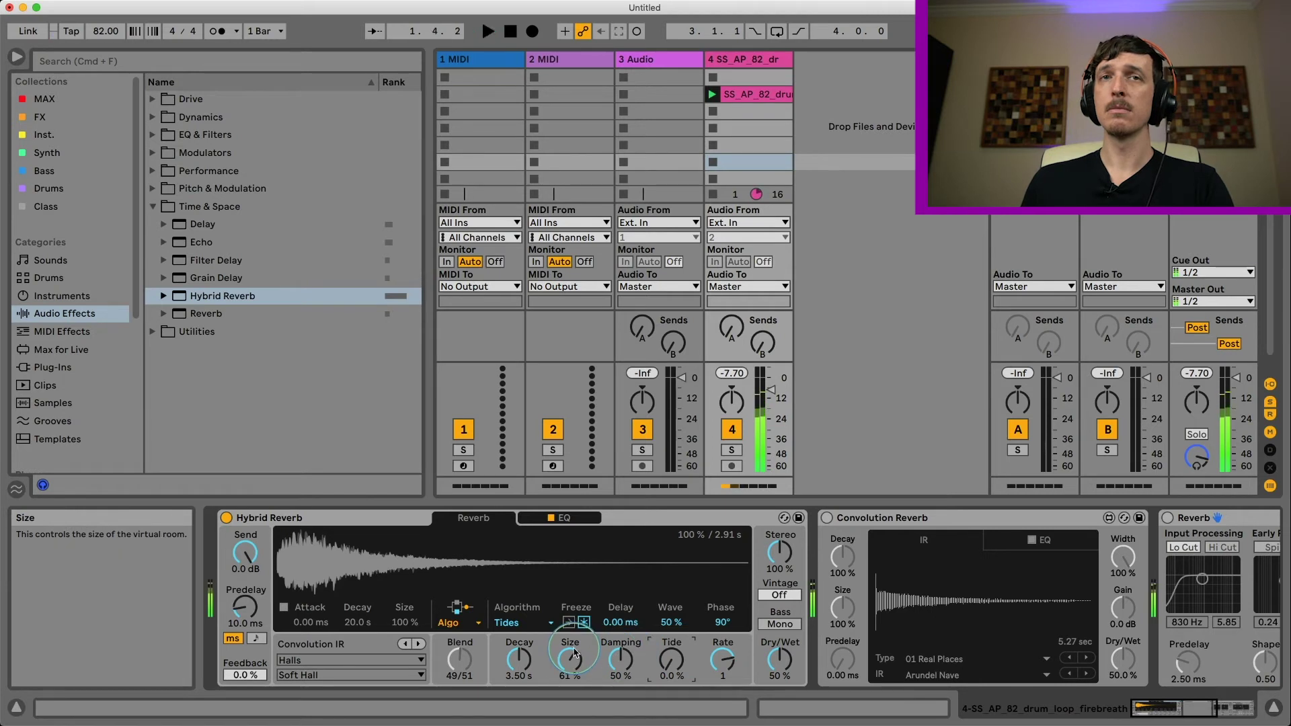
drag(672, 662, 672, 612)
drag(671, 659, 694, 664)
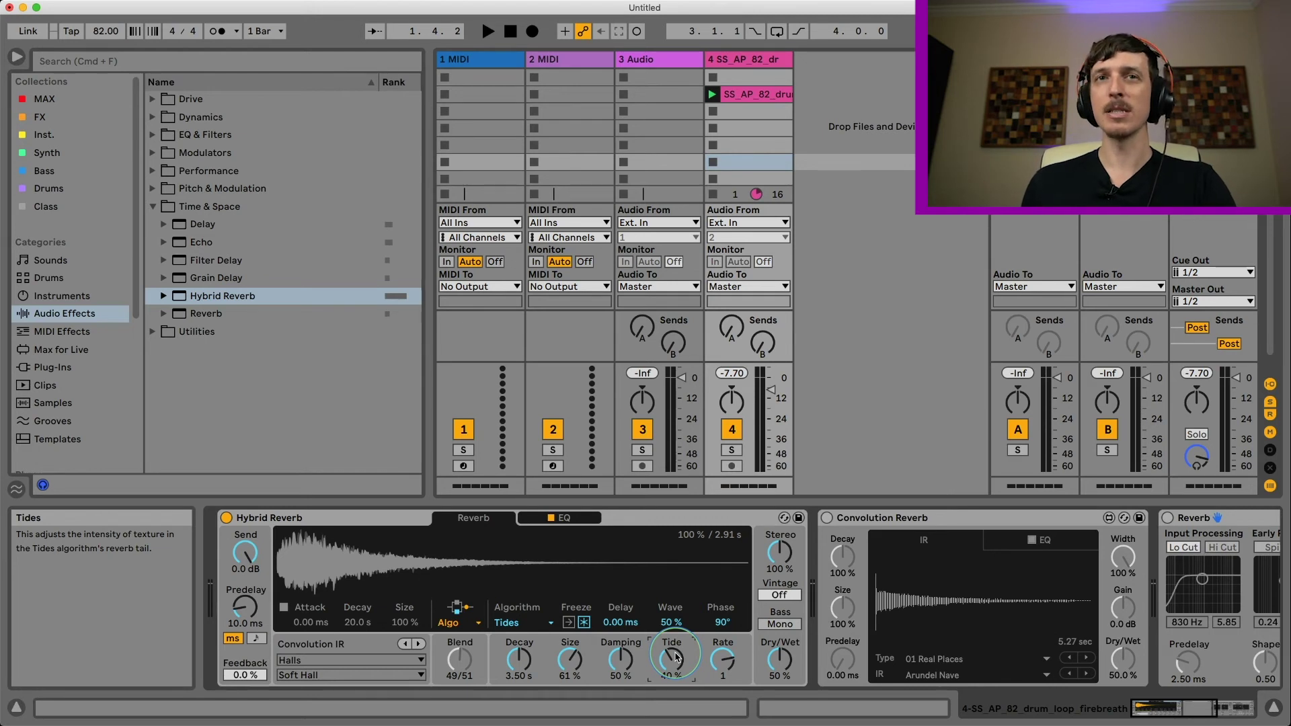
key(space)
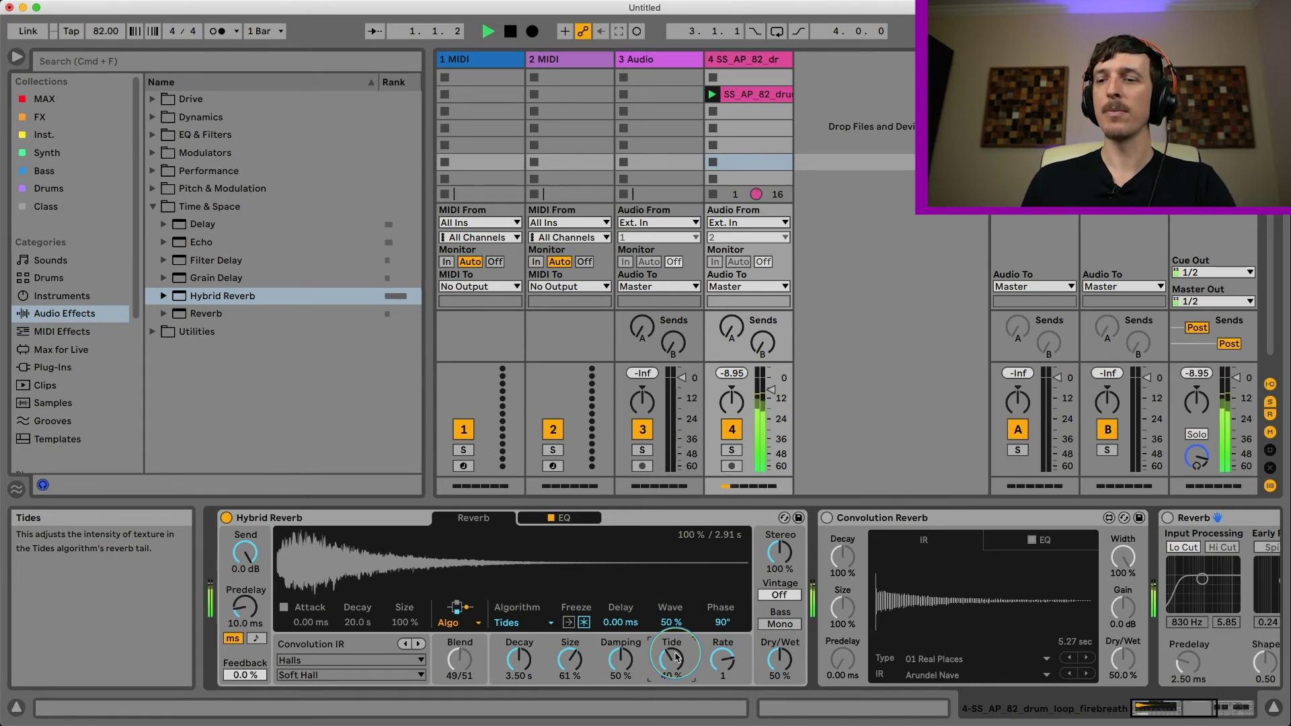
drag(676, 657, 676, 577)
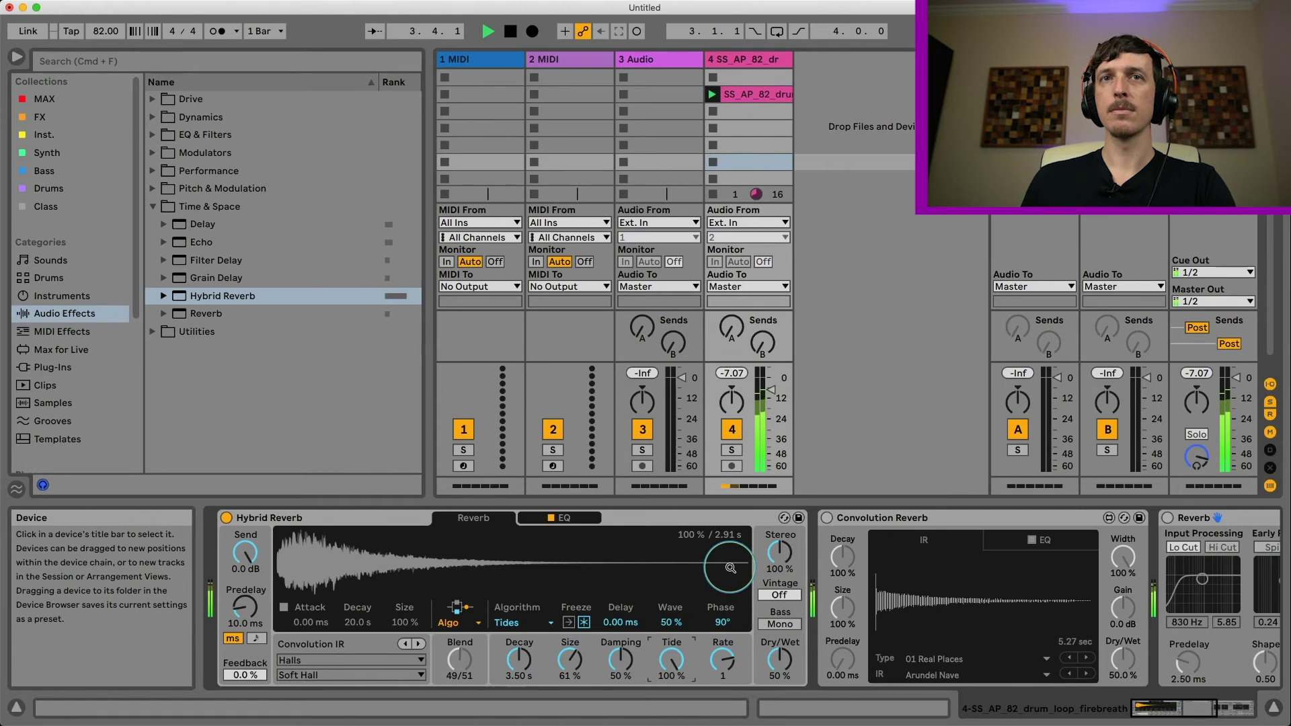
key(space)
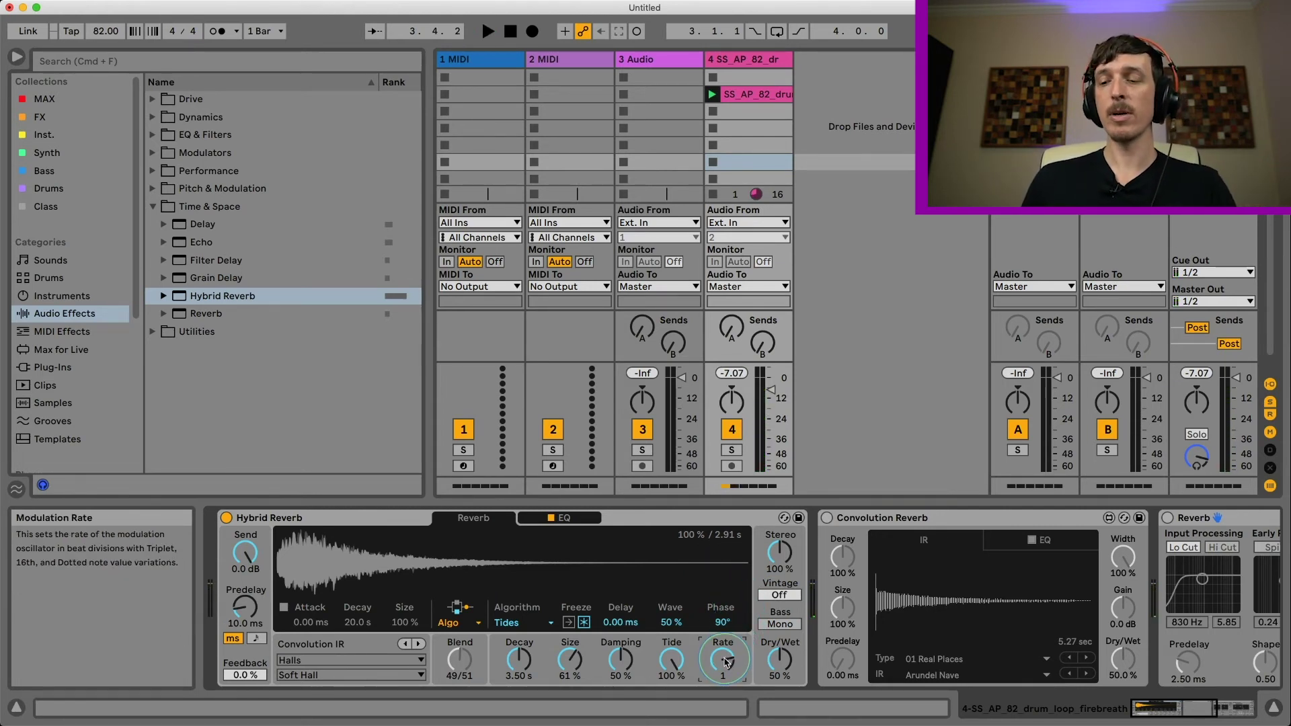
- Audition modulation Rate values of 1/2 and 1/32 D while the loop plays
key(space)
drag(726, 663, 723, 673)
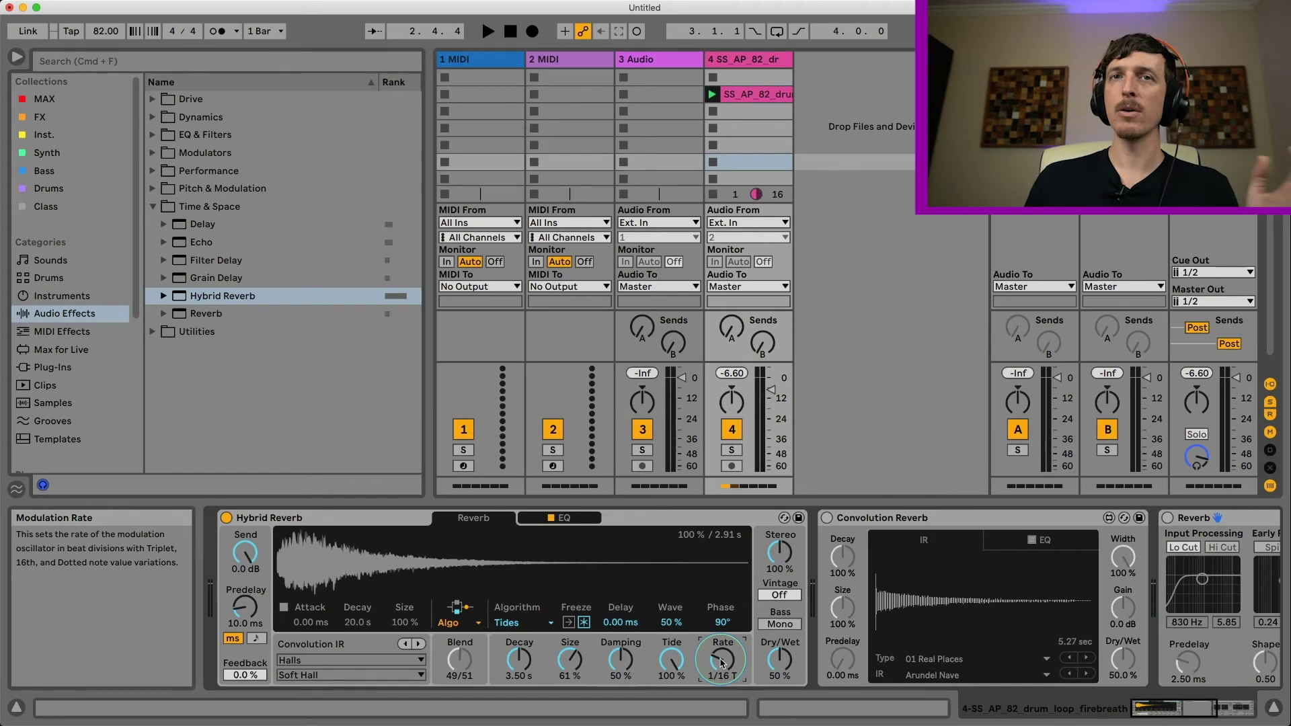
key(space)
drag(721, 663, 721, 659)
key(space)
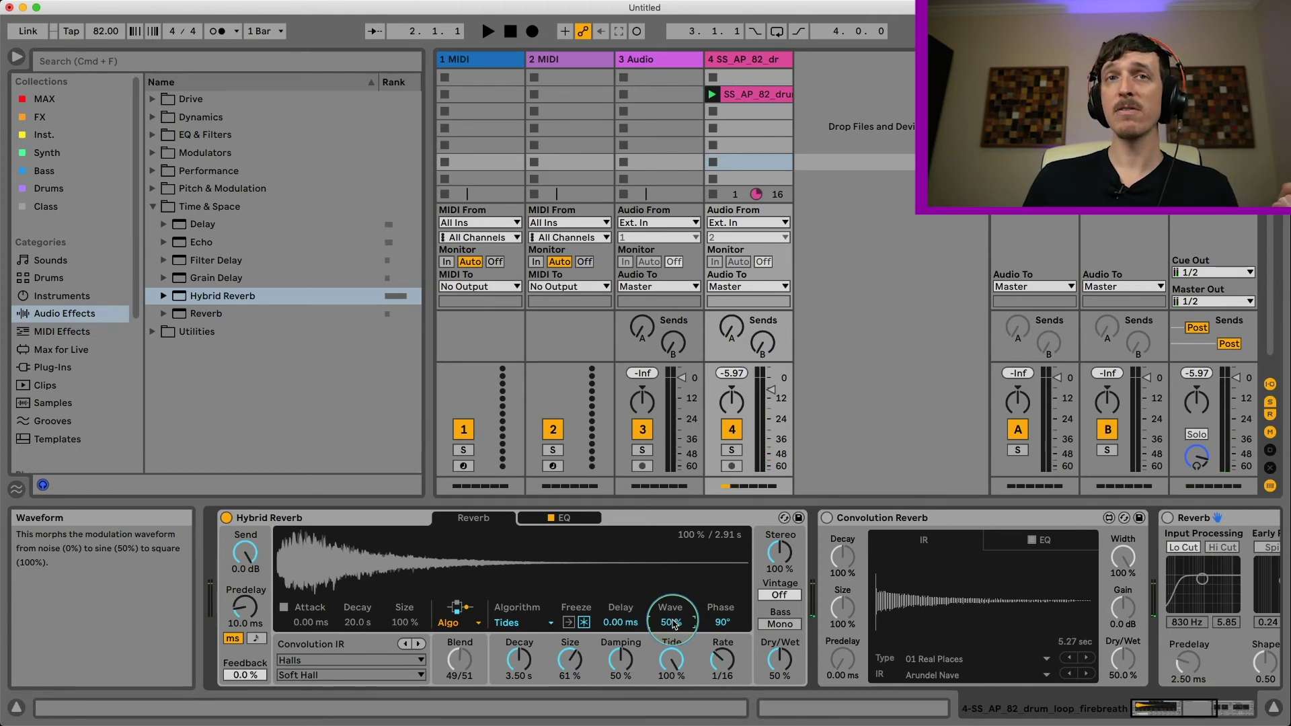
- Sweep Wave from 0 % to 26 %, set Rate to 1/4, then raise Wave to 100 %
drag(673, 624, 673, 666)
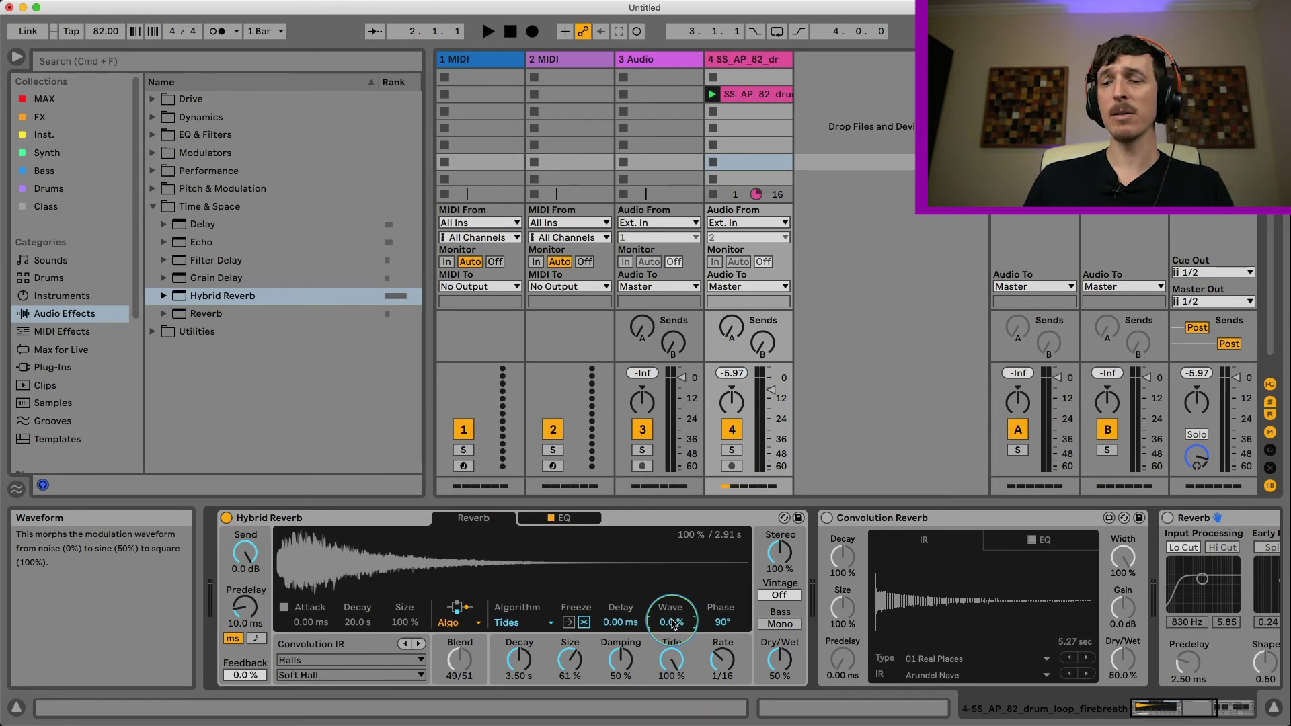
key(space)
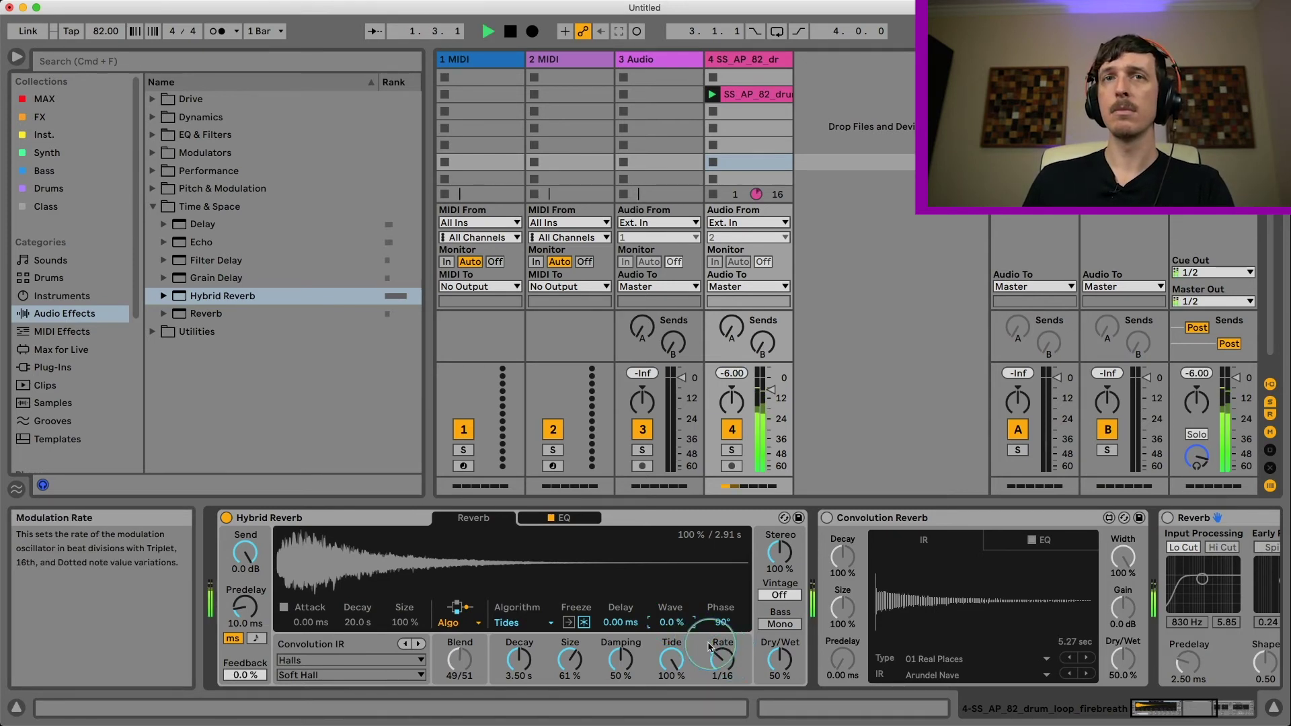
mouse_move(671, 623)
mouse_down()
mouse_move(671, 601)
mouse_move(677, 628)
mouse_up()
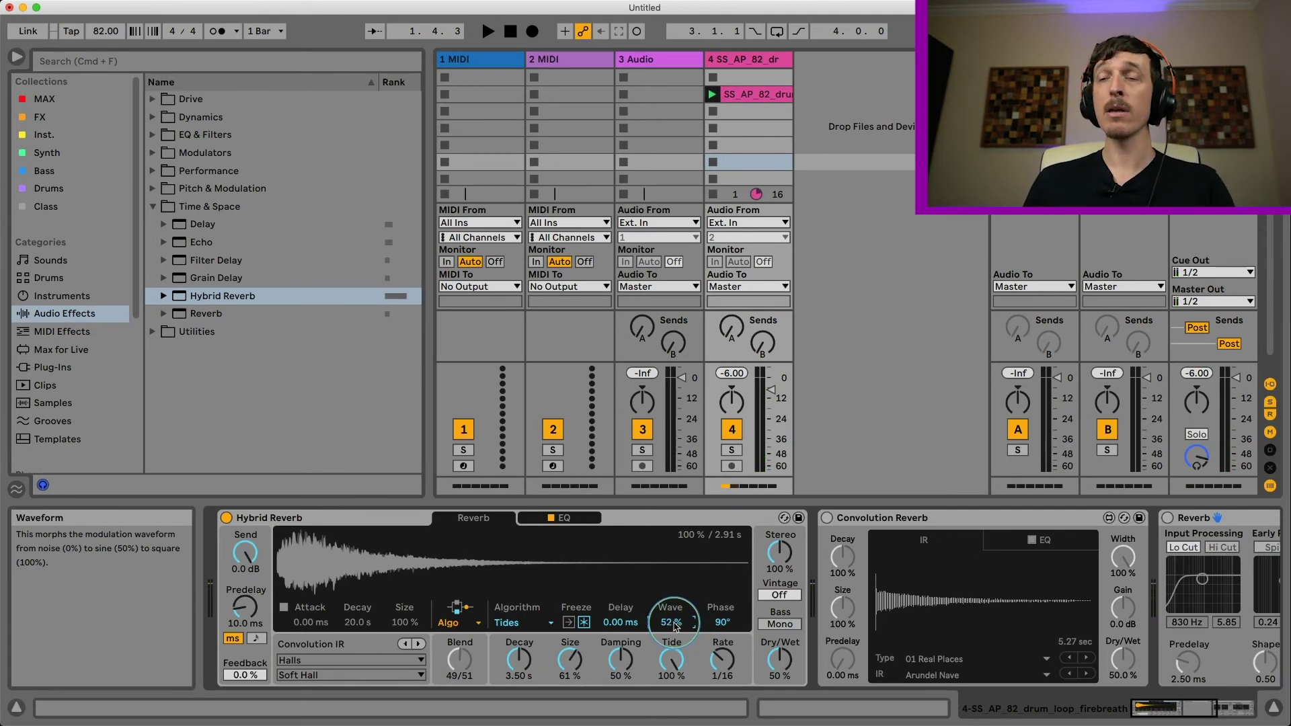
key(space)
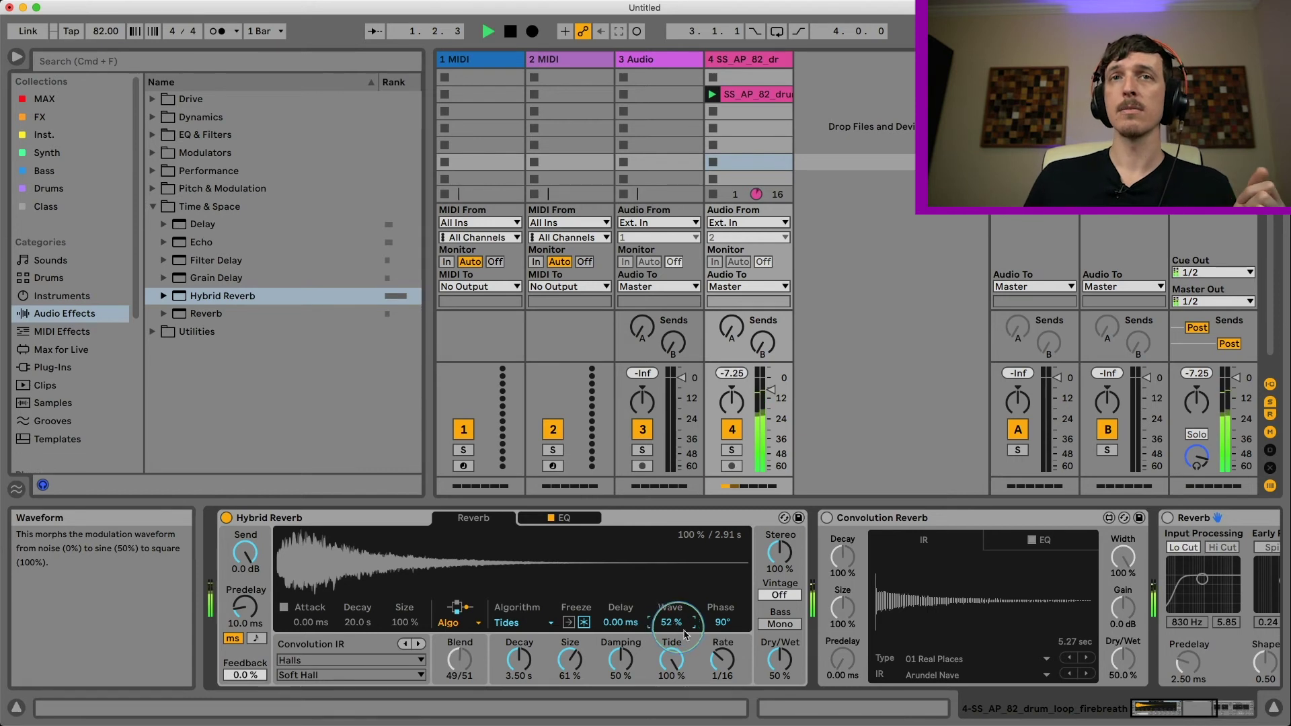
drag(723, 656, 723, 669)
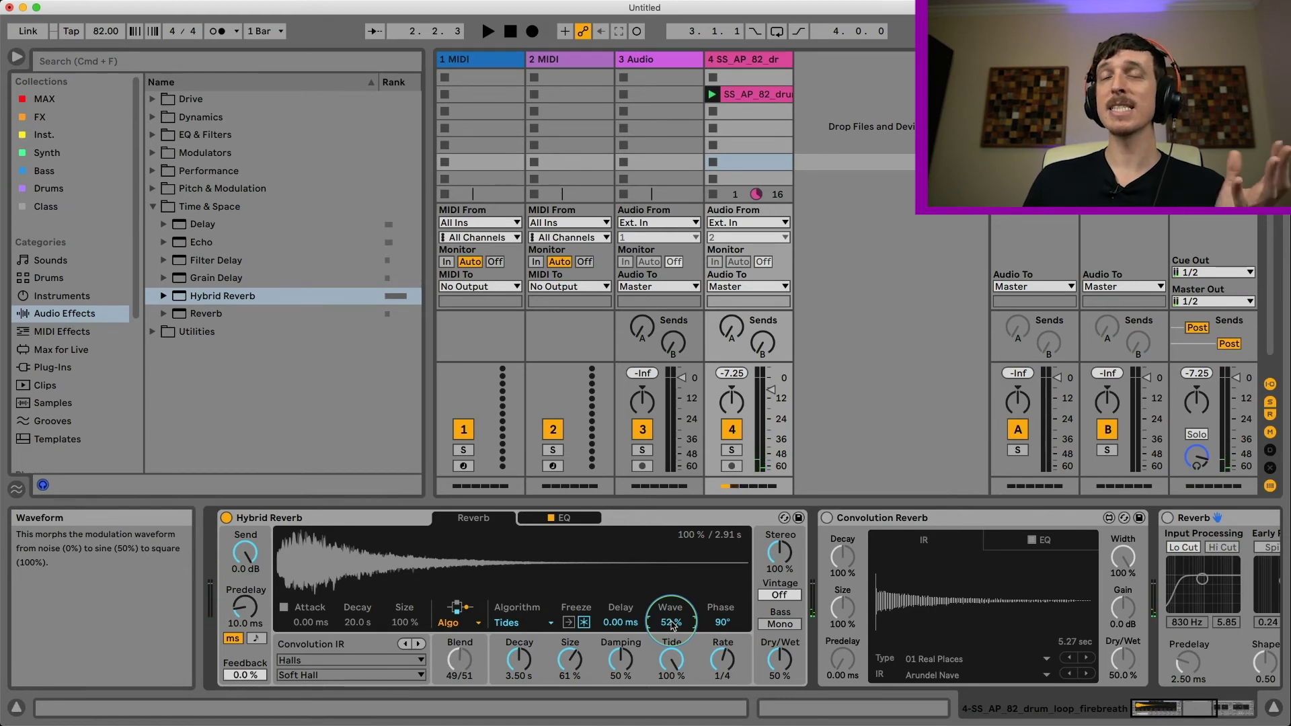
key(space)
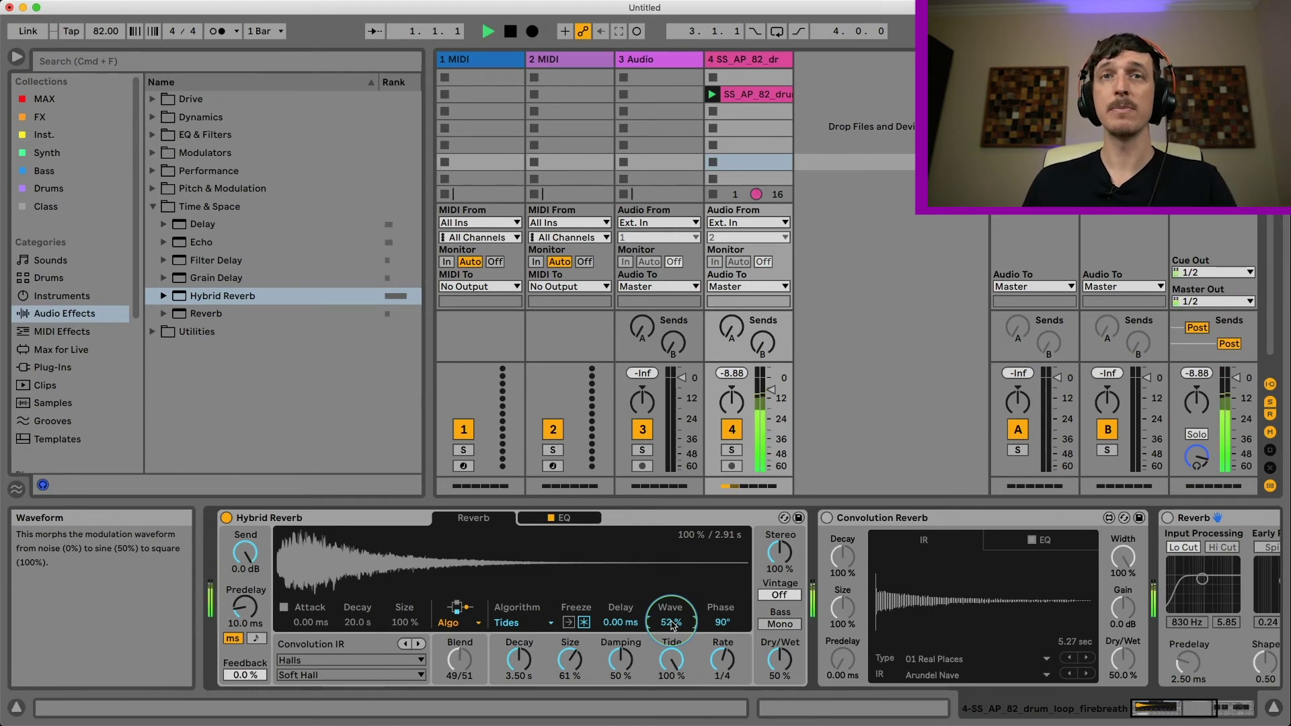
drag(670, 619, 670, 582)
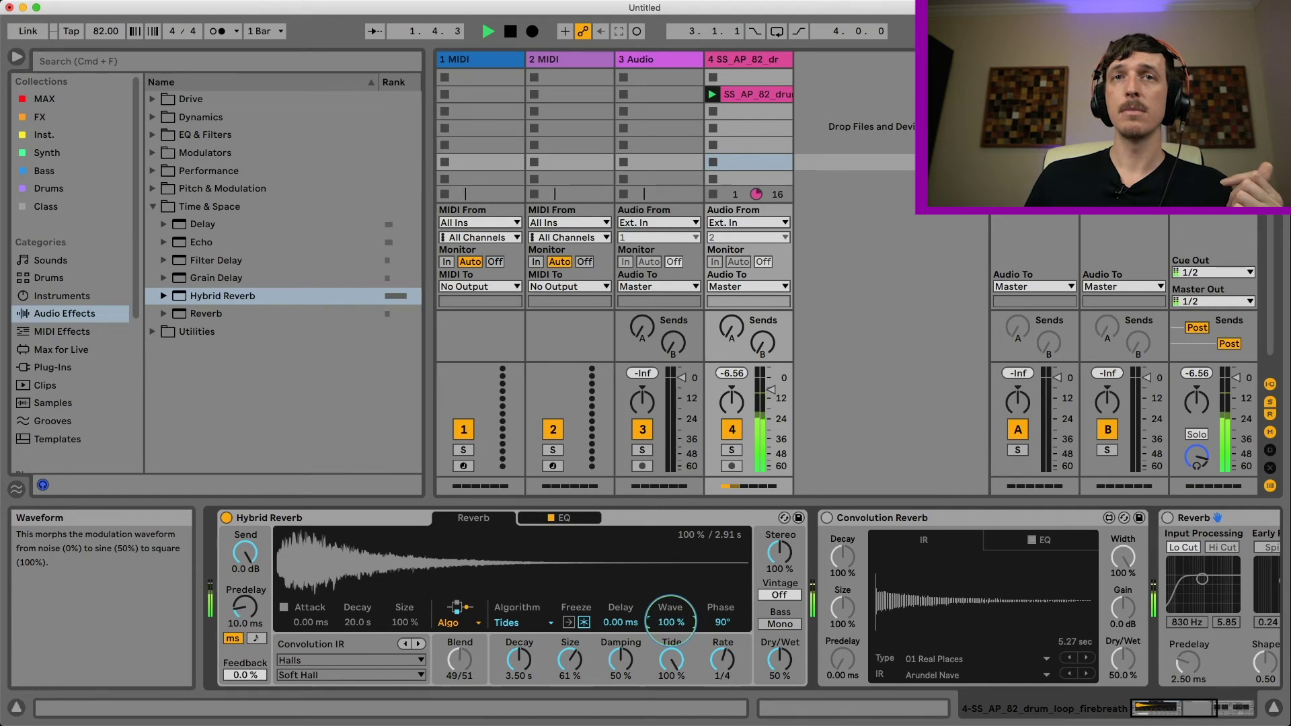
key(space)
- Raise Phase from 90° to 127° while playing and take Damping down to 0 %
click(730, 626)
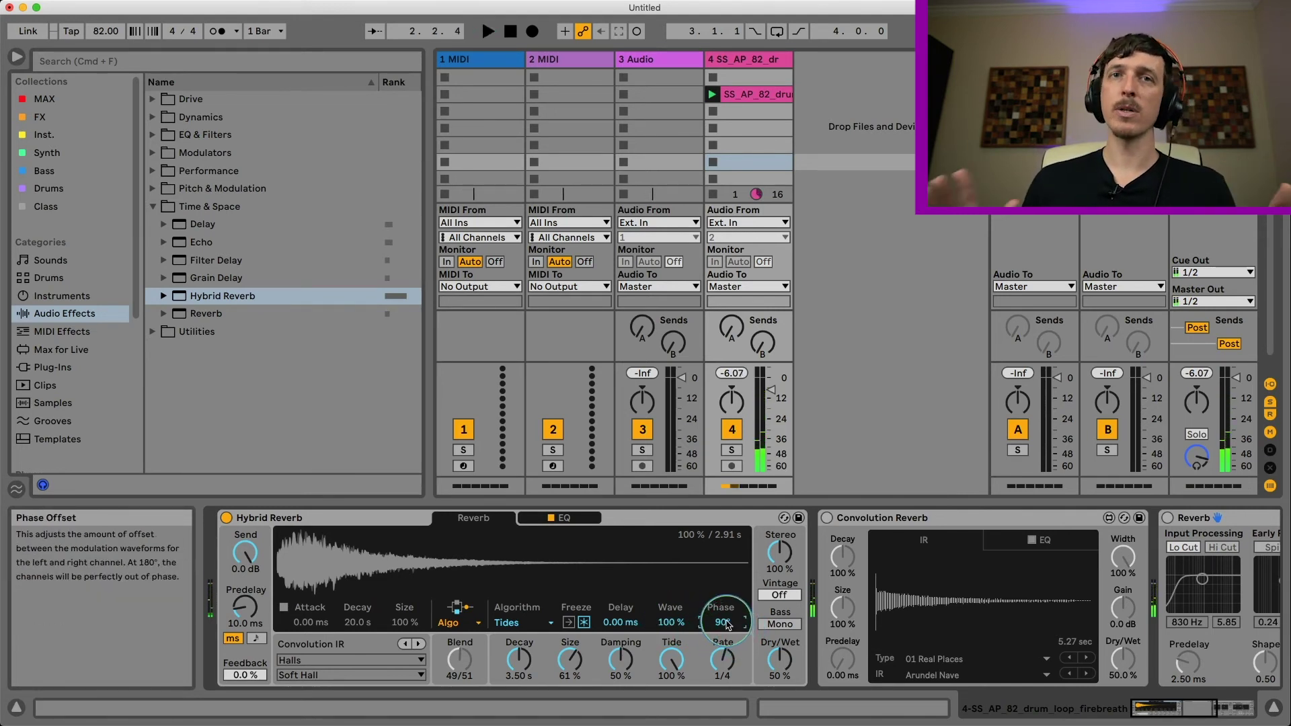
key(space)
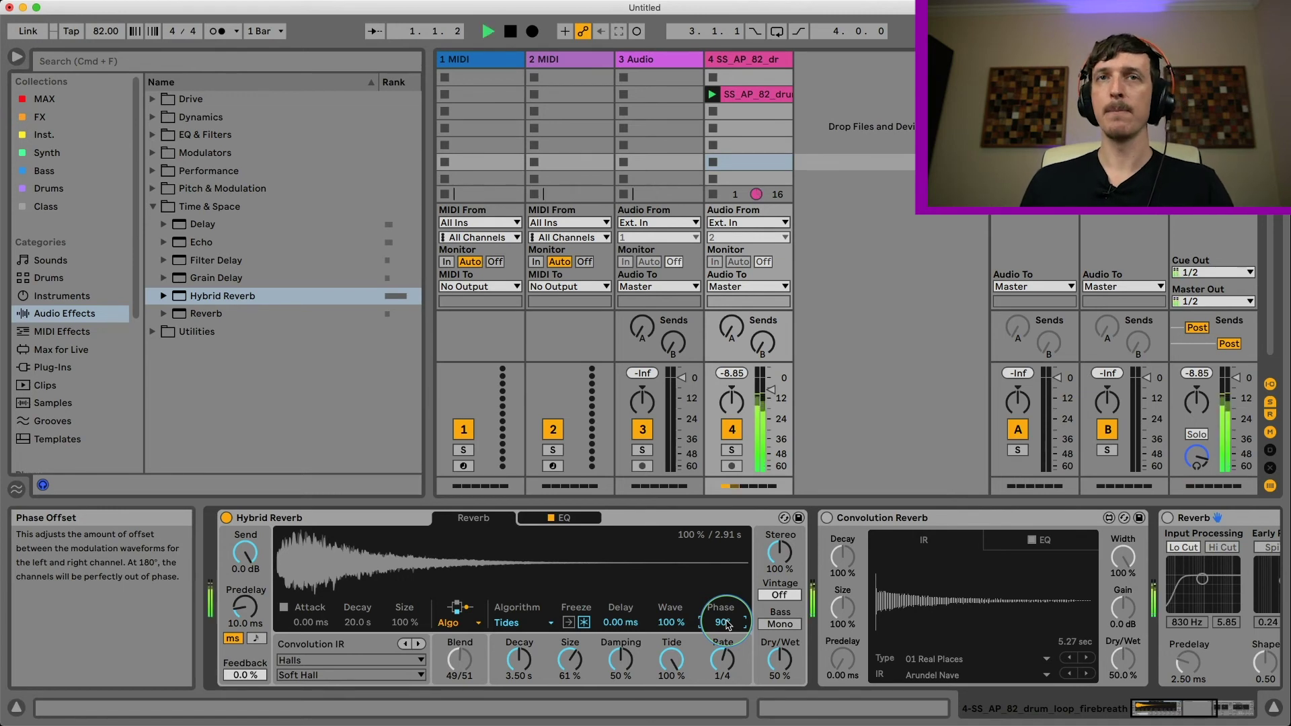
drag(728, 625, 728, 609)
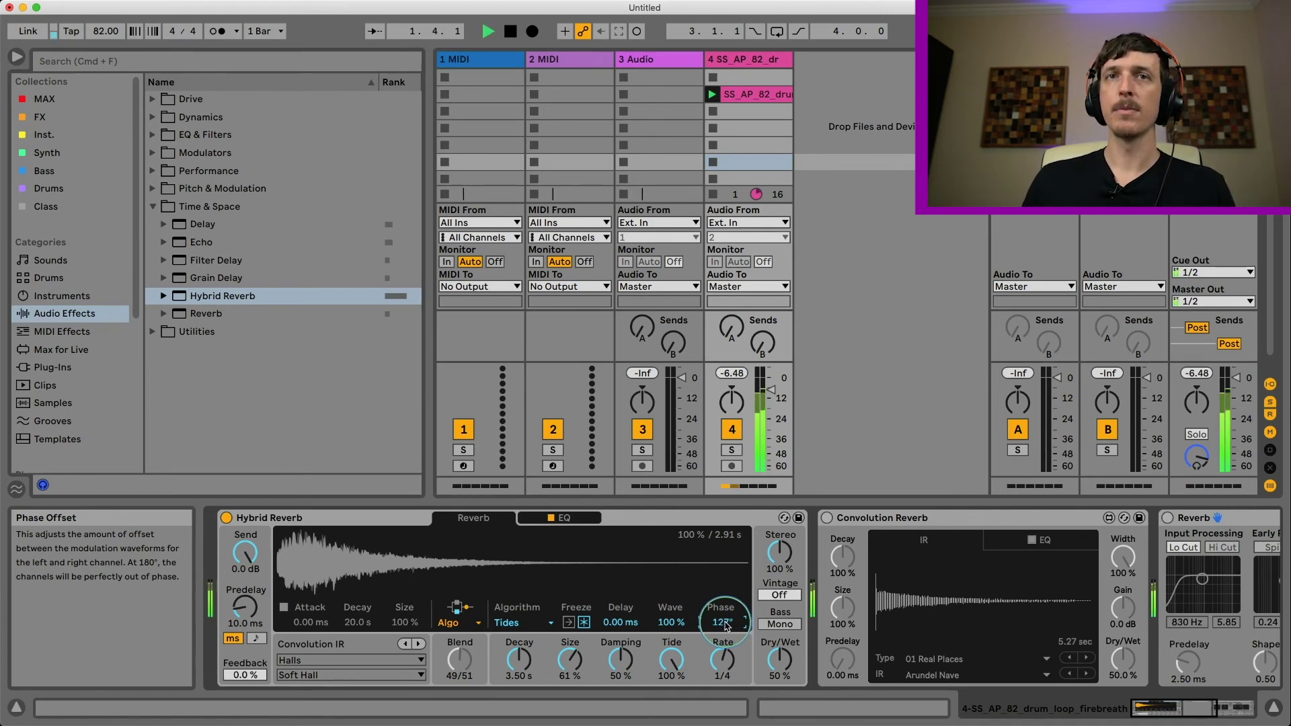
drag(620, 660, 620, 692)
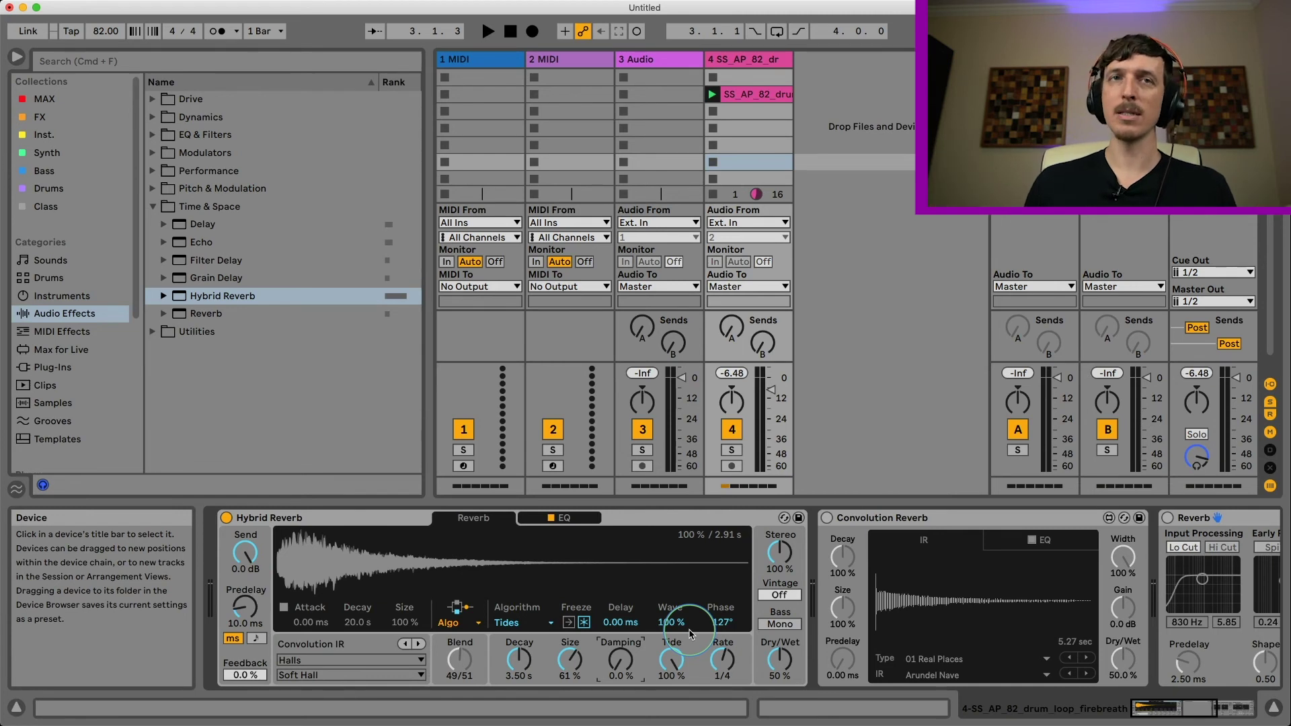
- Switch to Prism, briefly compare with Dark Hall, then return to Prism
click(522, 623)
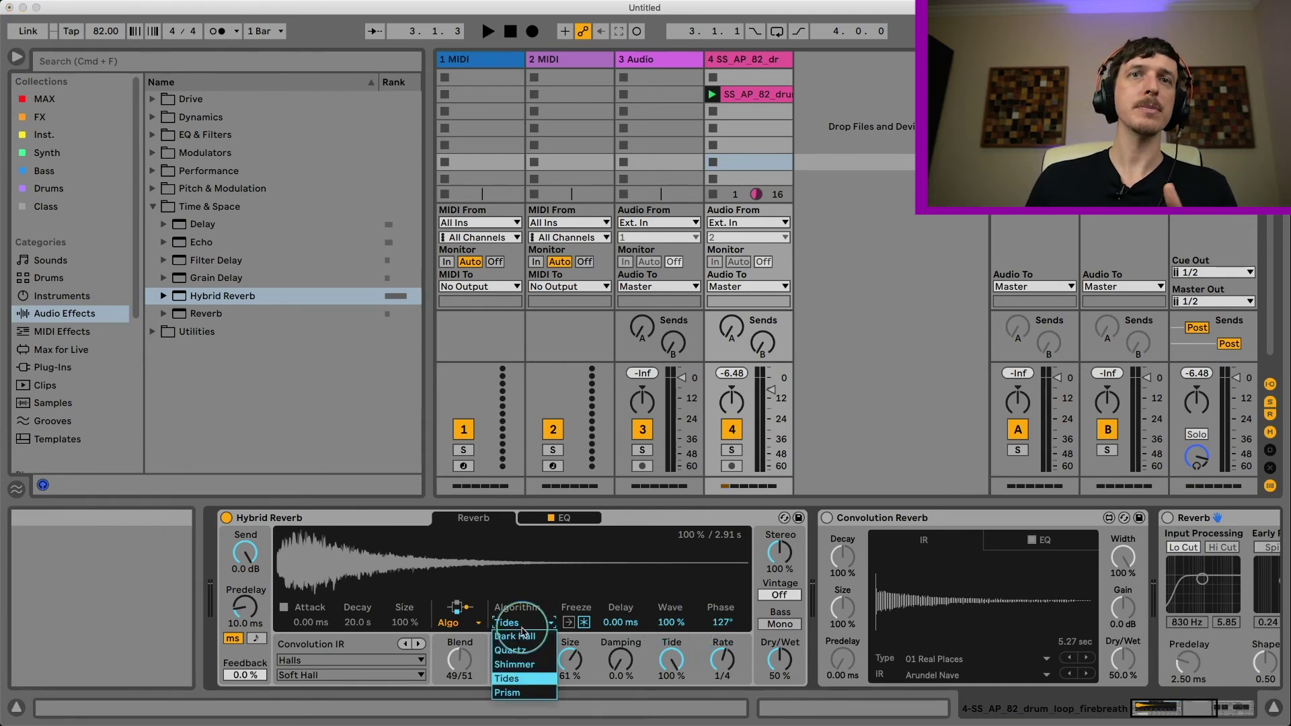
click(538, 693)
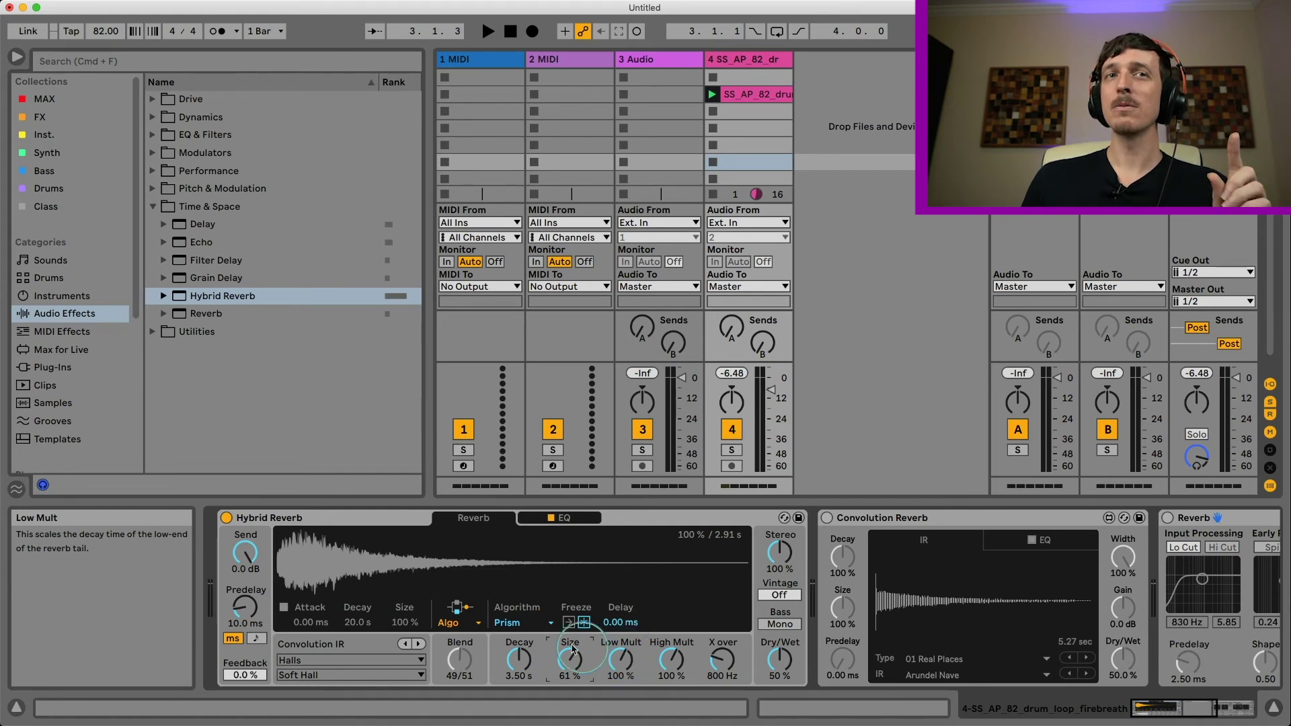
click(518, 623)
click(528, 647)
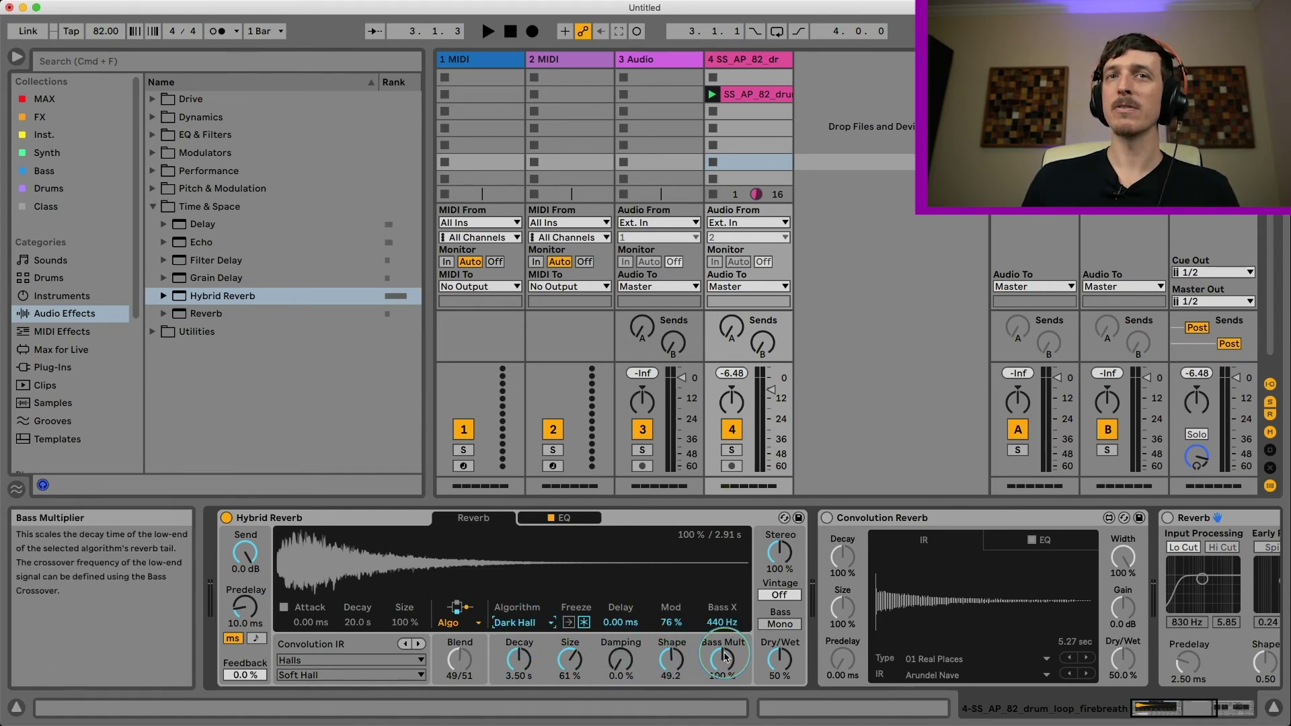
click(522, 623)
click(518, 694)
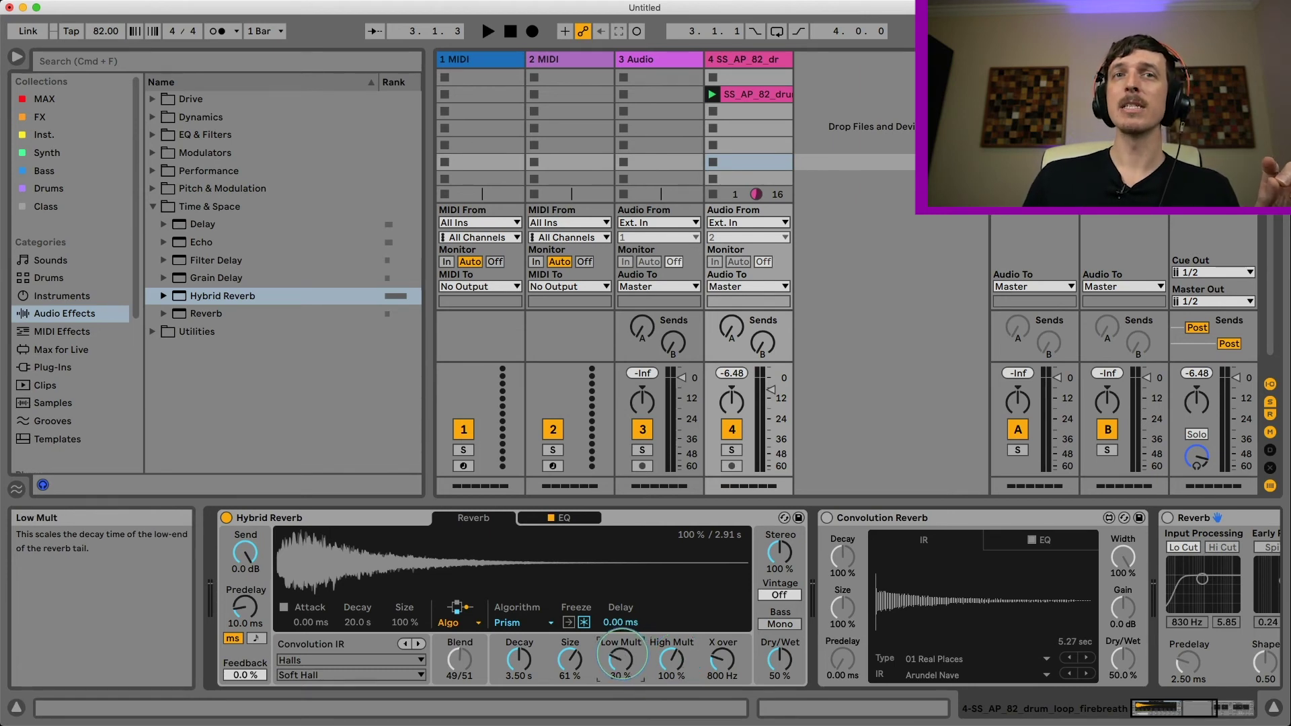
- Adjust Low Mult and High Mult while playing, settling at 18 % and 52 %
drag(620, 660, 620, 673)
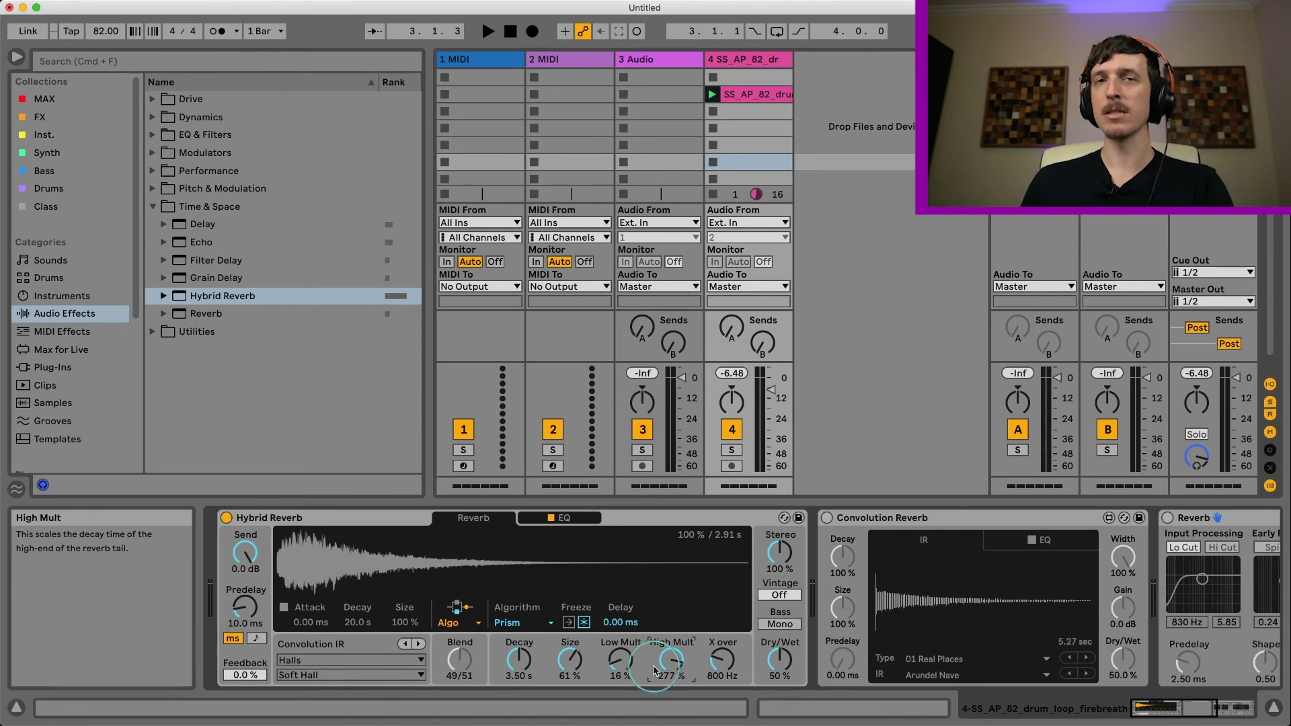
key(space)
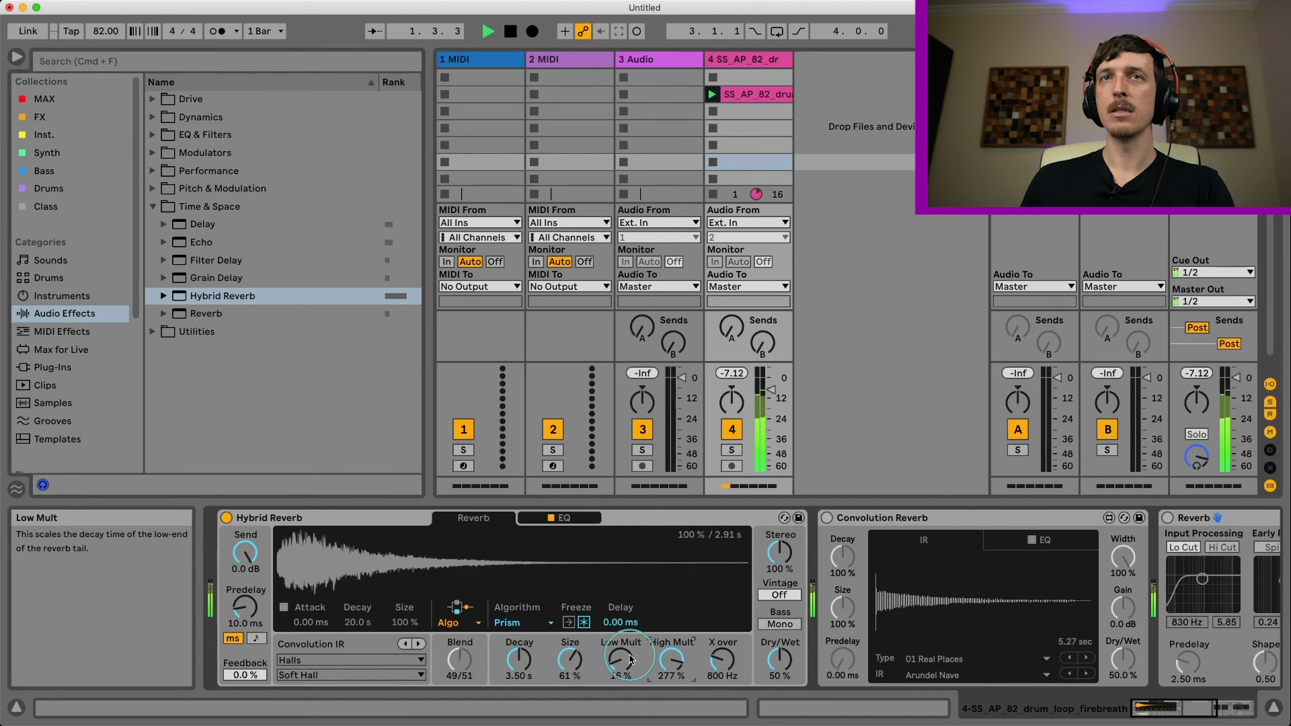
mouse_move(671, 657)
mouse_down()
mouse_move(671, 688)
mouse_move(621, 642)
mouse_move(680, 658)
mouse_up()
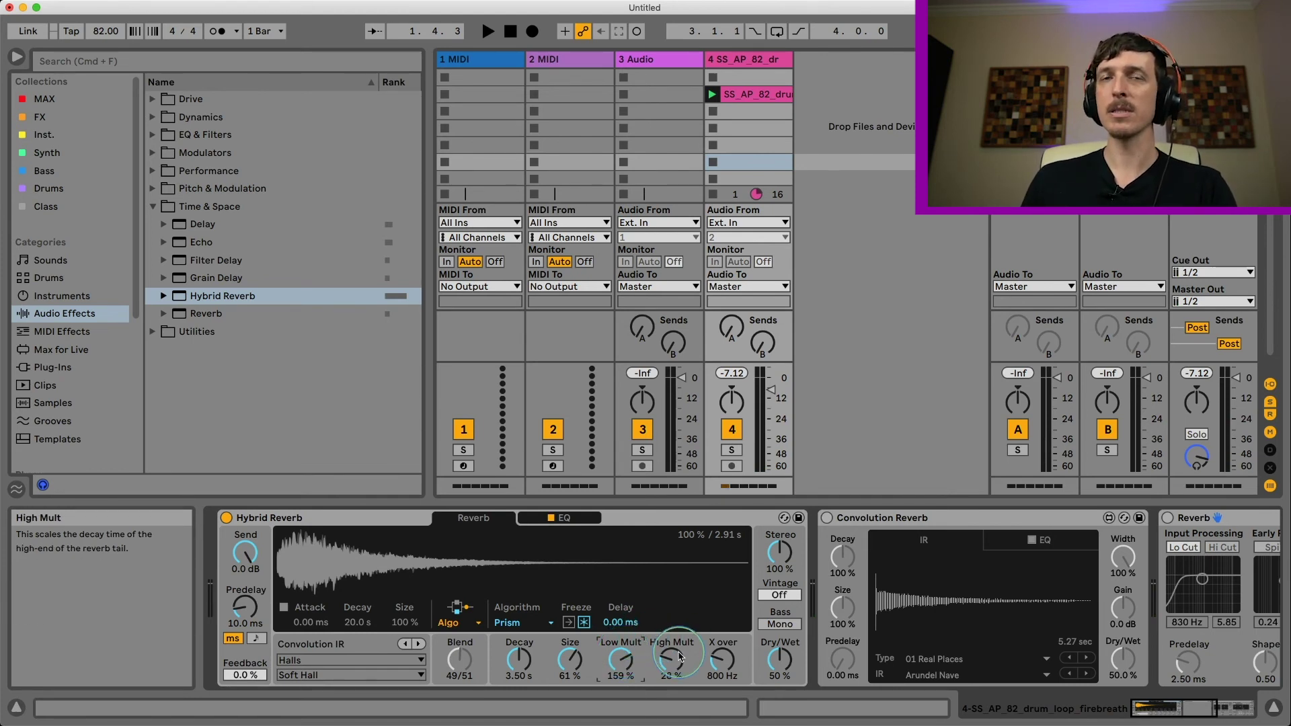
key(space)
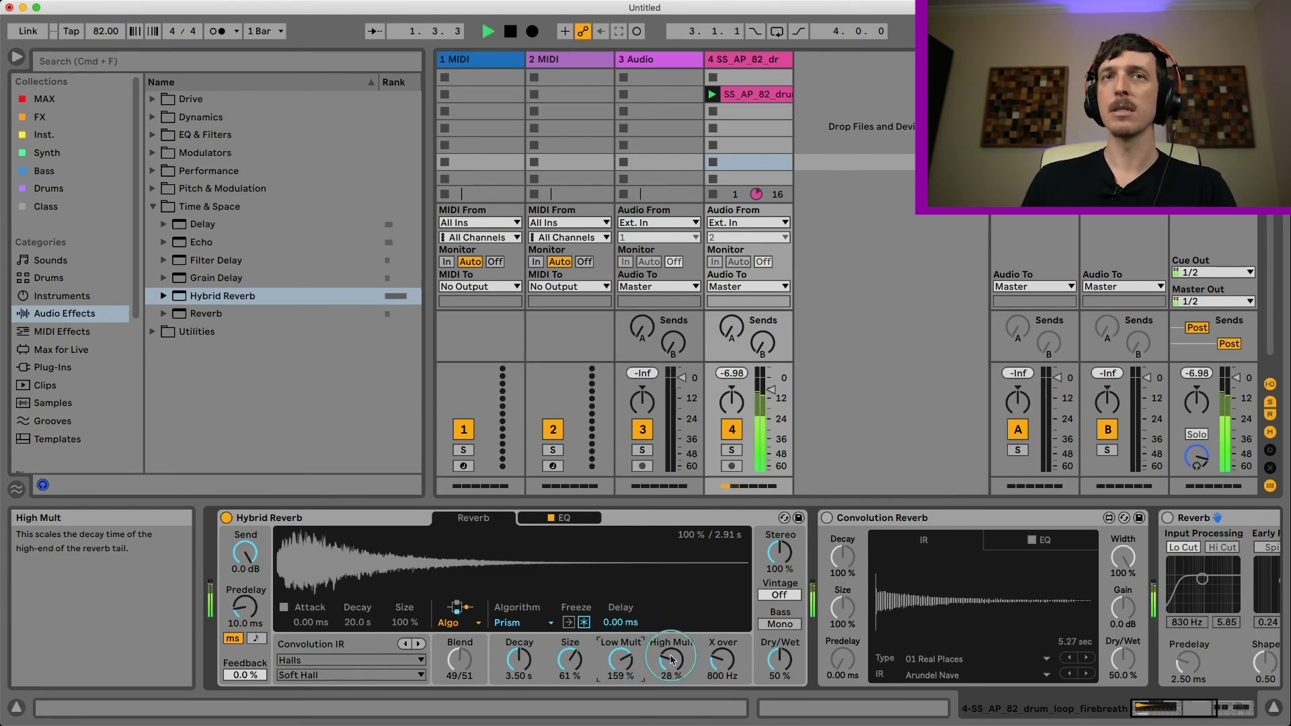
drag(620, 656, 660, 592)
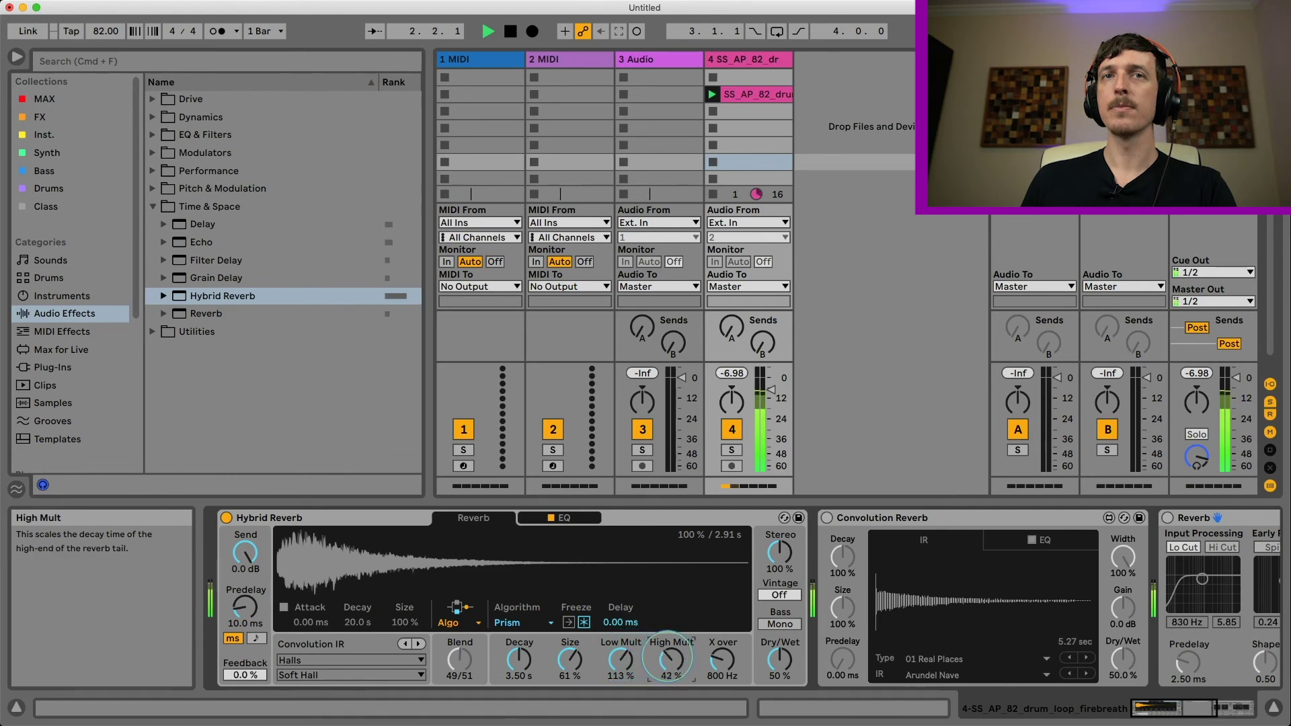
drag(669, 655, 669, 713)
drag(620, 655, 620, 699)
drag(620, 656, 665, 644)
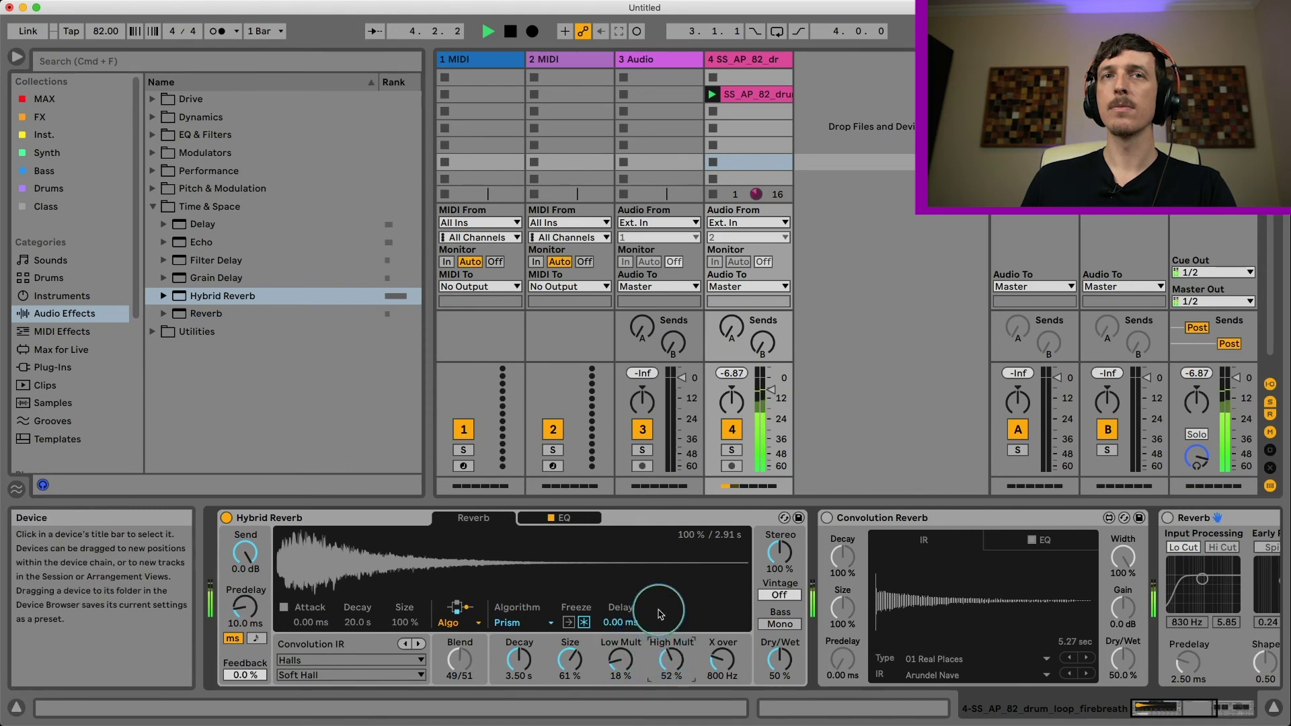
key(space)
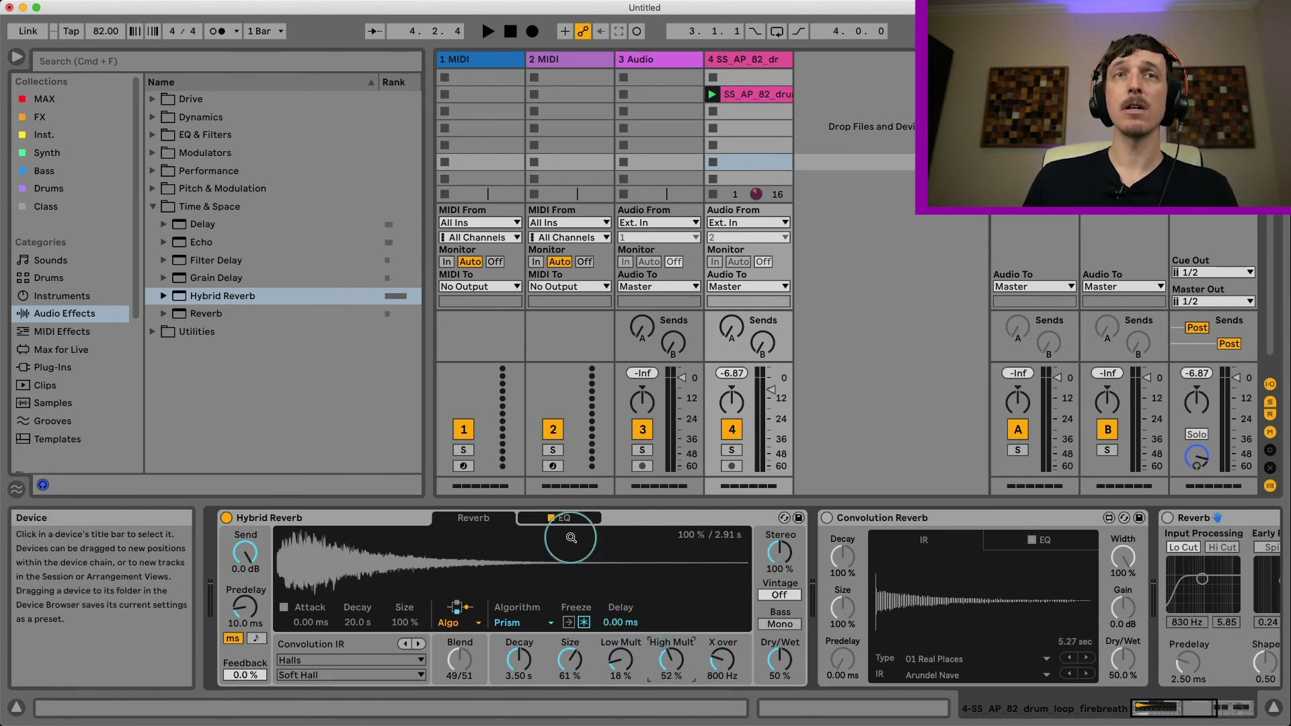
- Show the EQ and keep band 1 as a low cut after trying a low shelf
click(565, 518)
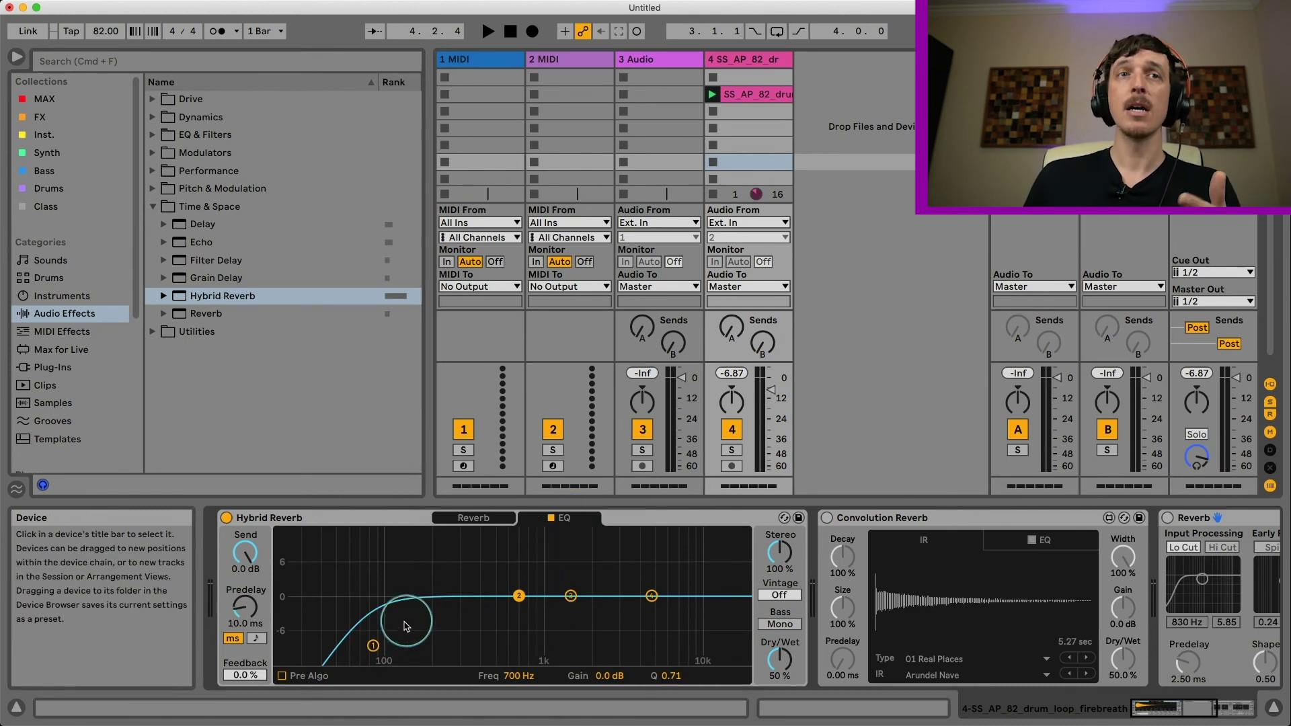
click(374, 647)
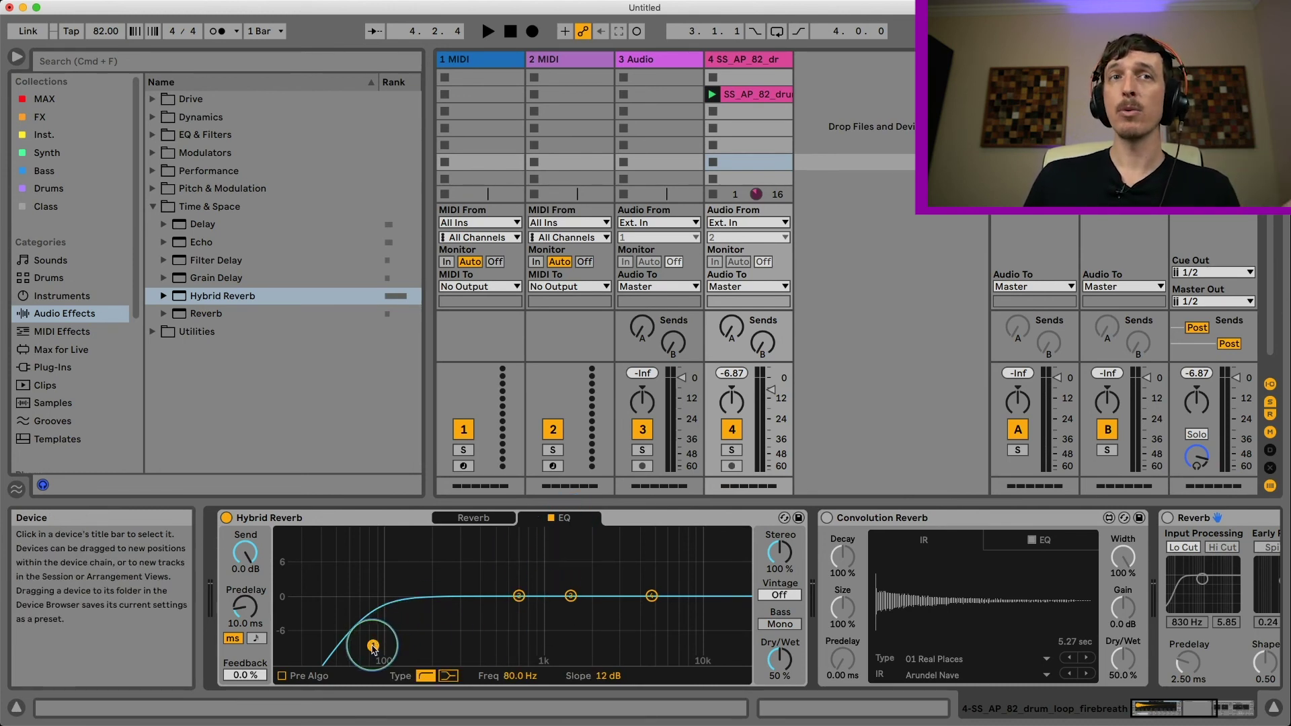
click(441, 676)
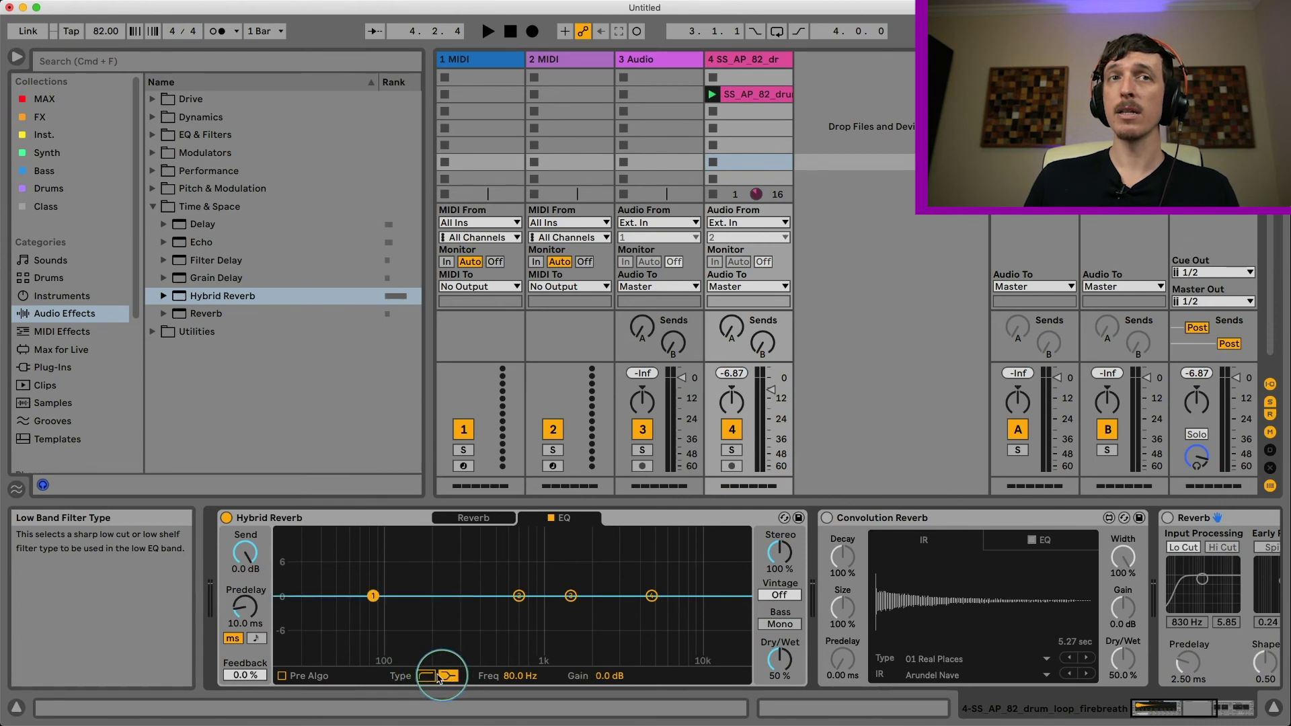
click(427, 676)
- Move EQ band 2 to about 492 Hz and enable Pre Algo
click(651, 595)
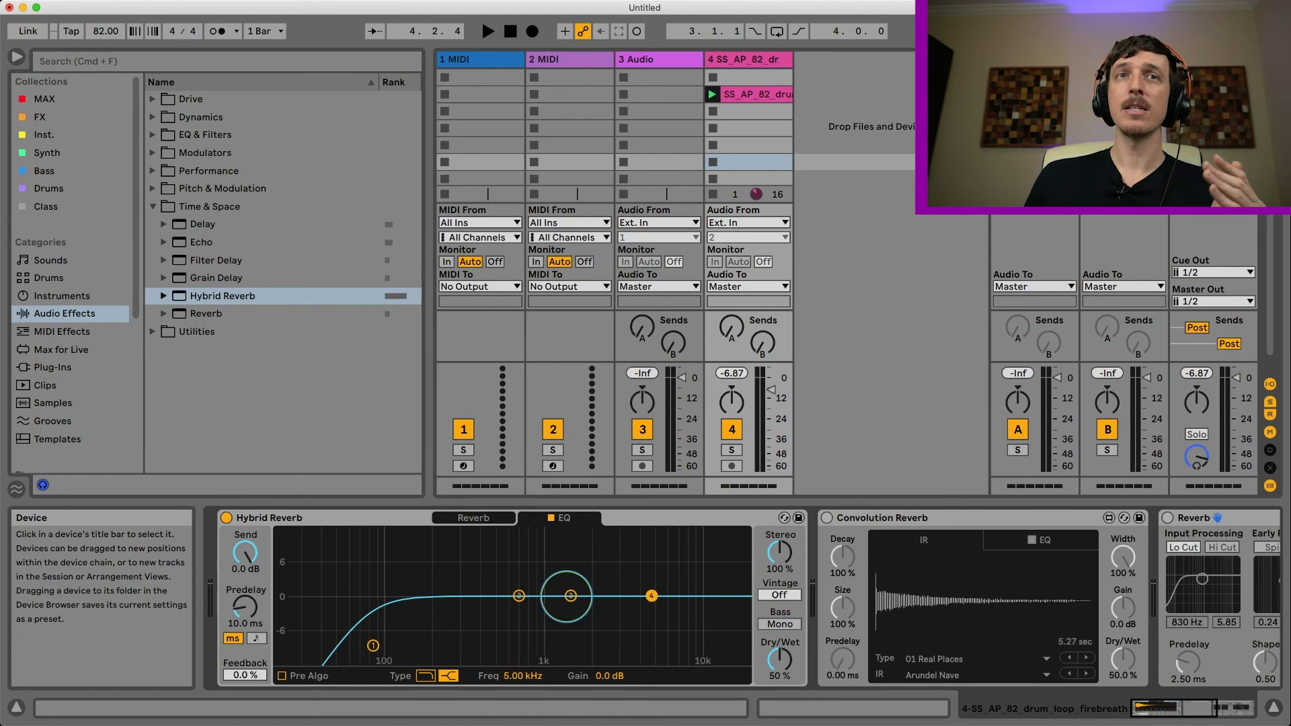
click(518, 596)
mouse_move(518, 596)
mouse_down()
mouse_move(562, 547)
mouse_move(418, 570)
mouse_move(496, 598)
mouse_up()
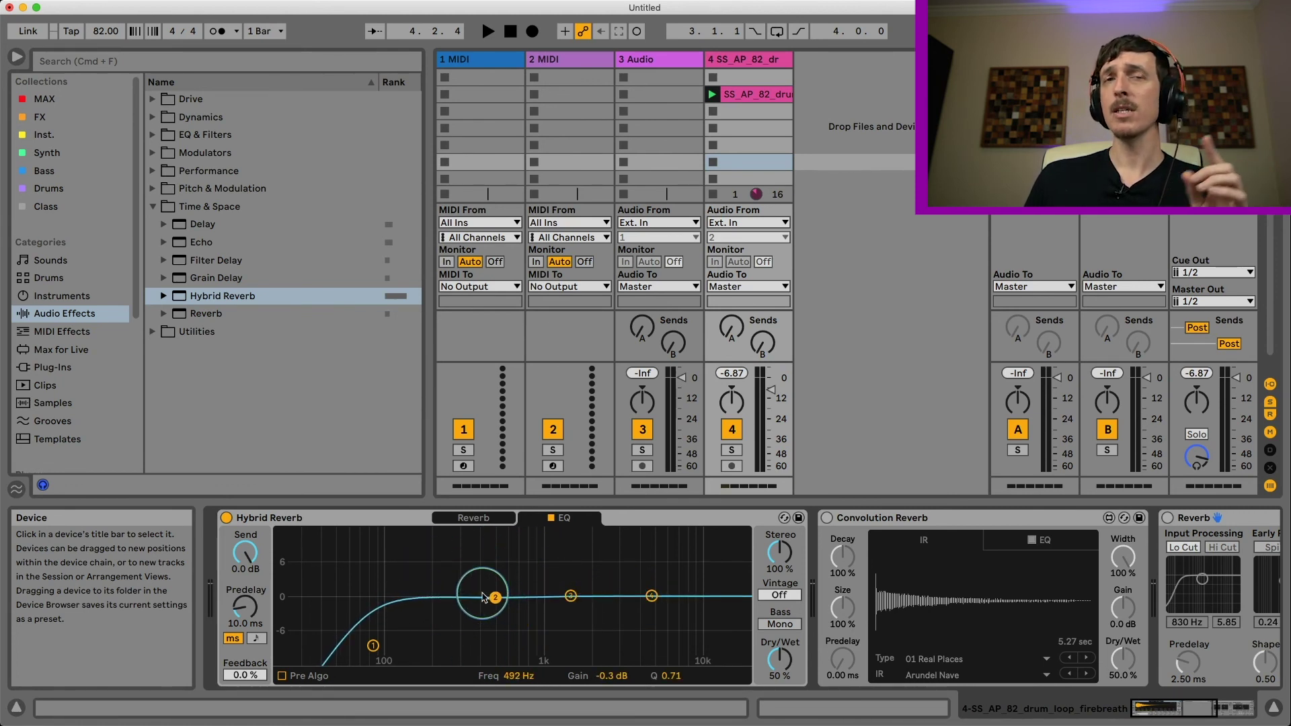
click(283, 678)
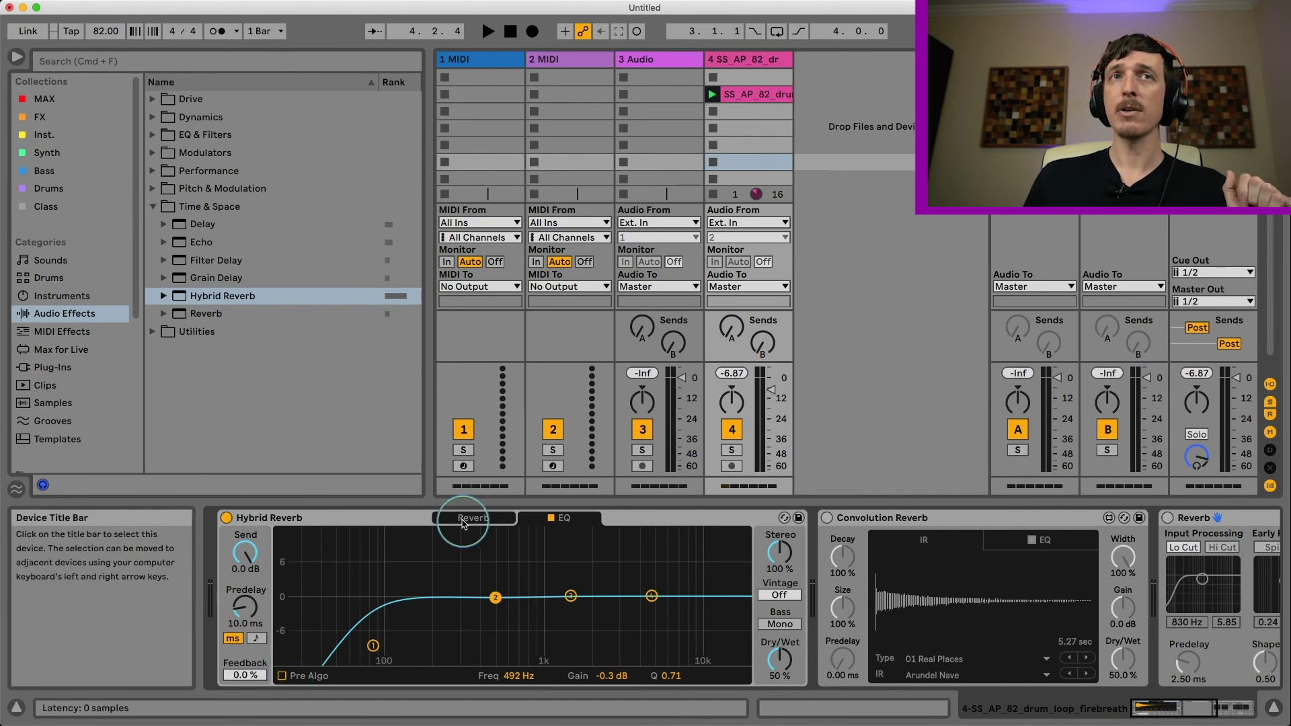
click(463, 519)
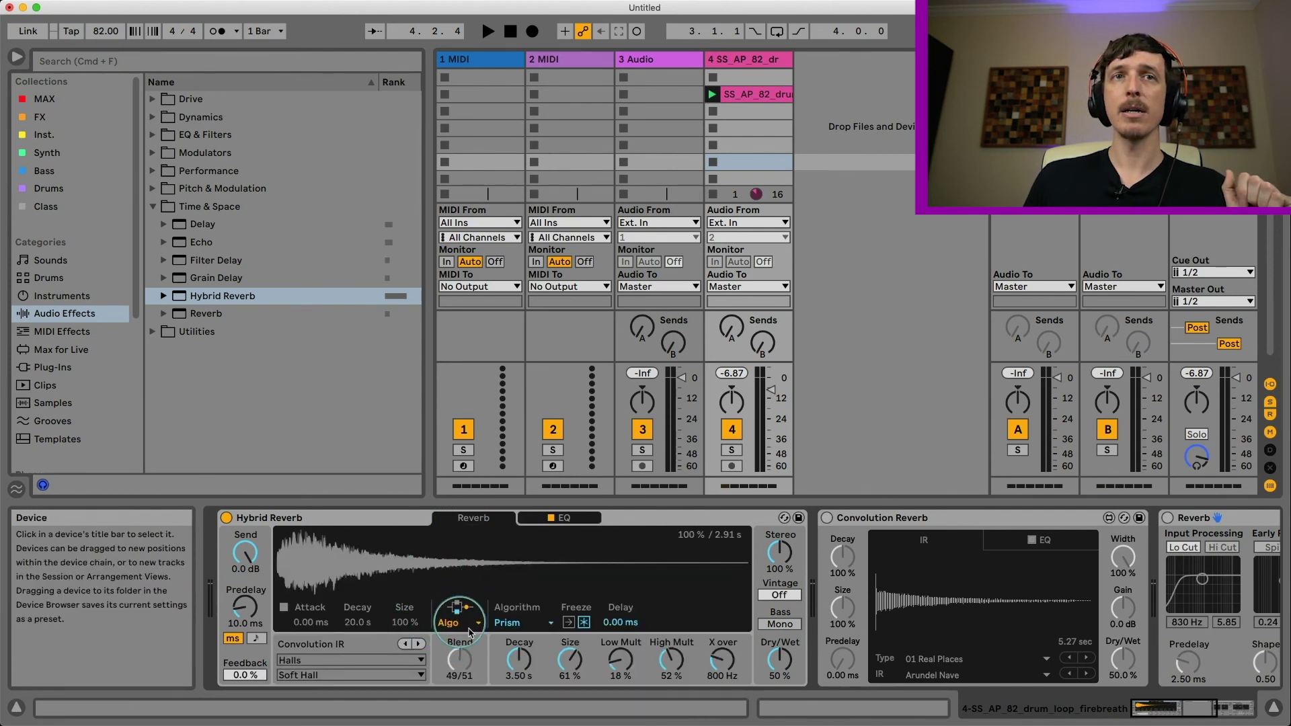
- Switch routing to Serial so the Soft Hall impulse feeds the Prism algorithm
click(458, 624)
click(457, 636)
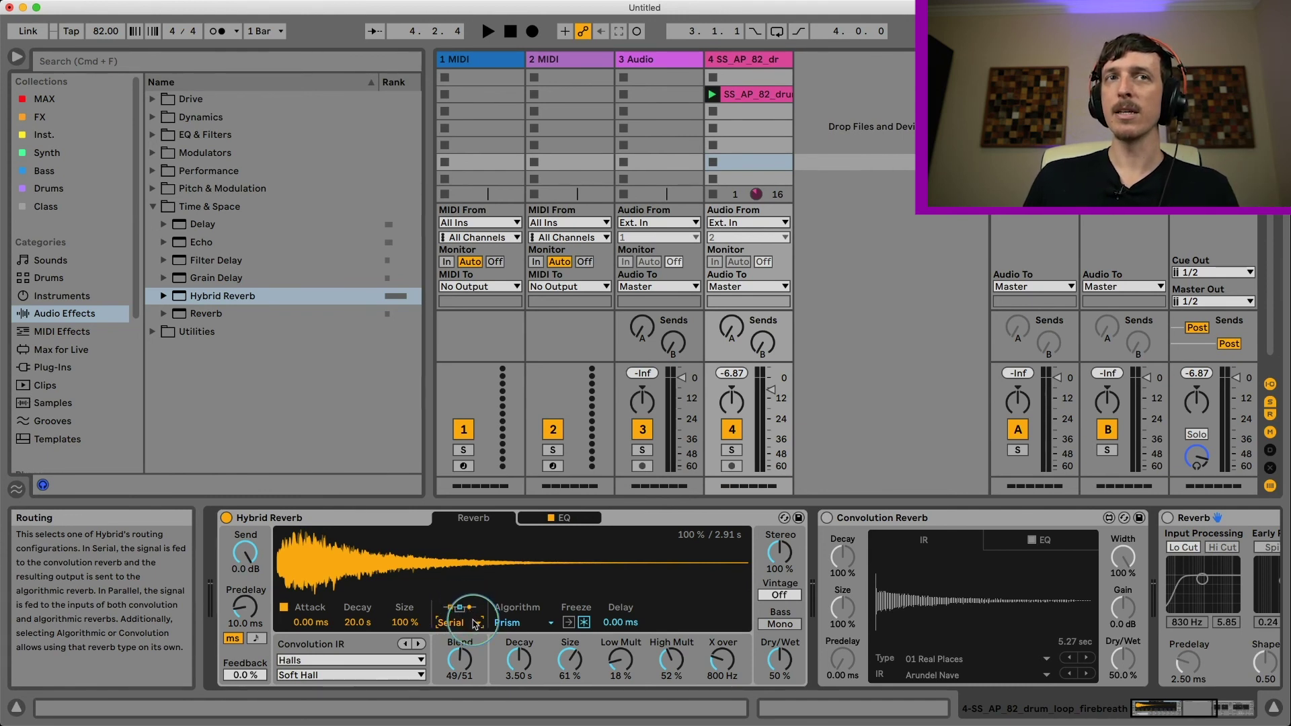
click(474, 623)
click(464, 629)
click(562, 518)
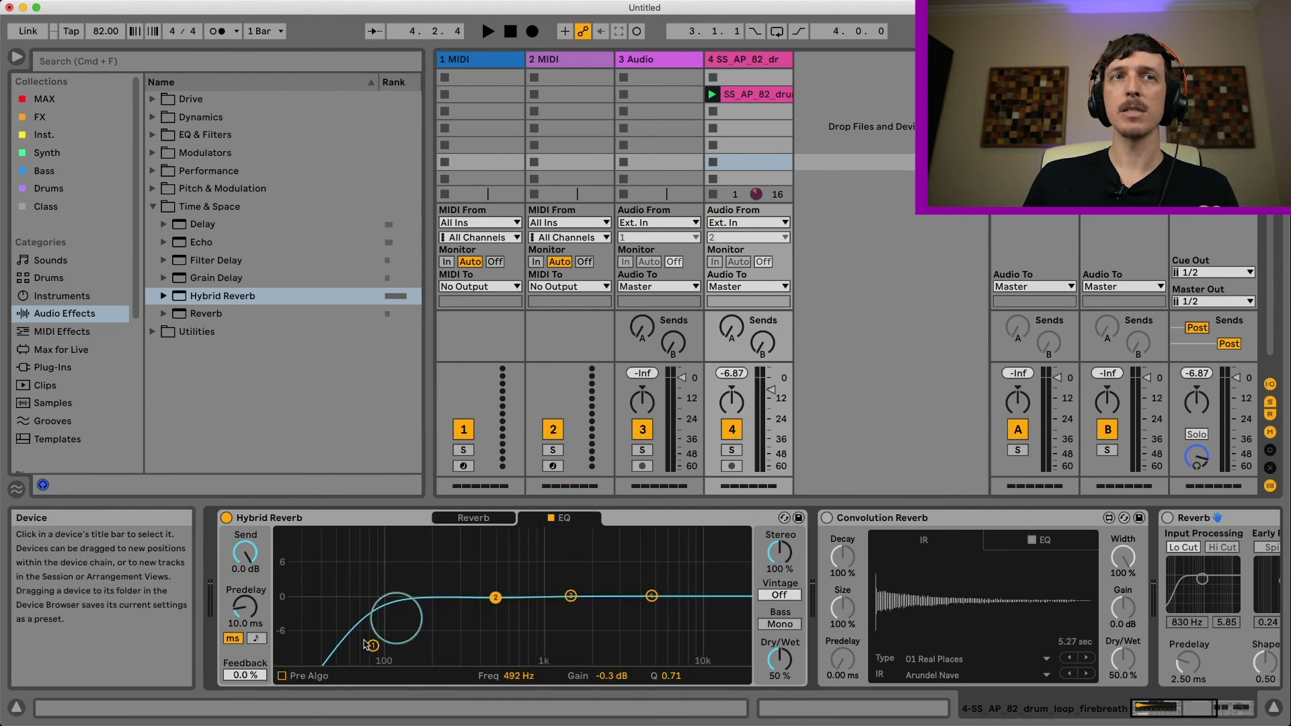
click(465, 520)
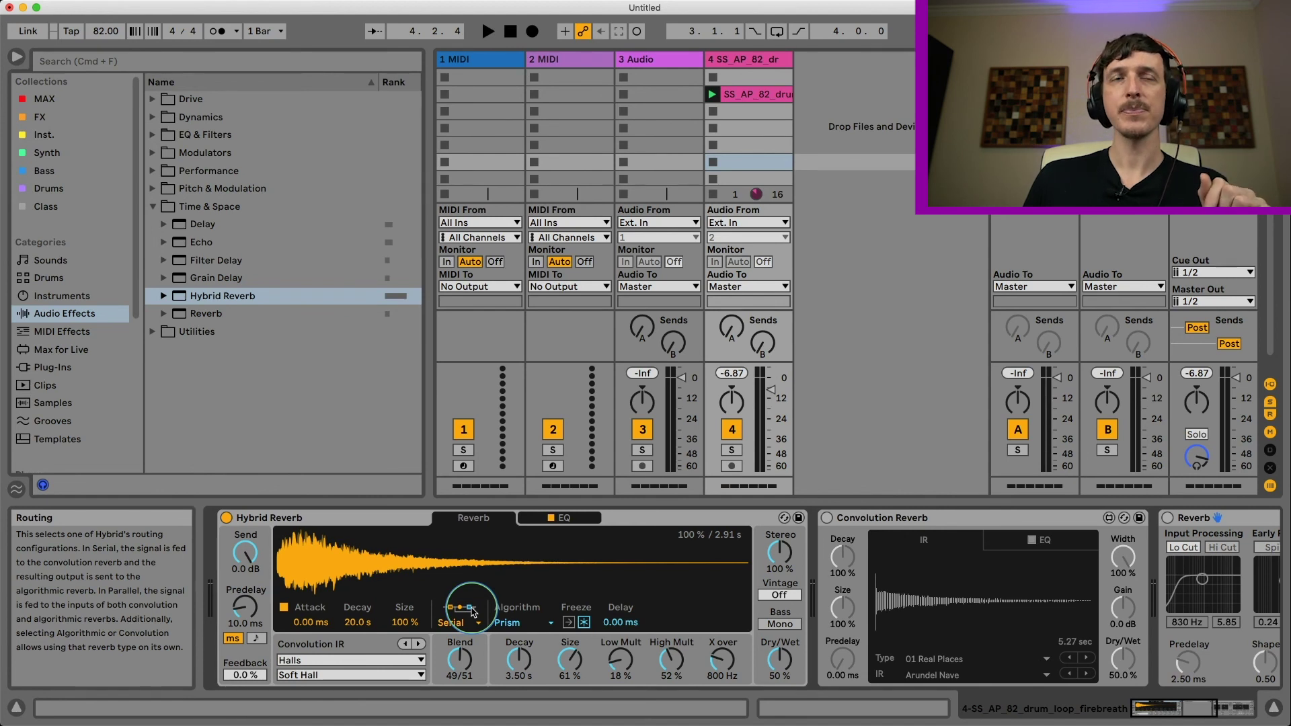
drag(779, 595, 778, 605)
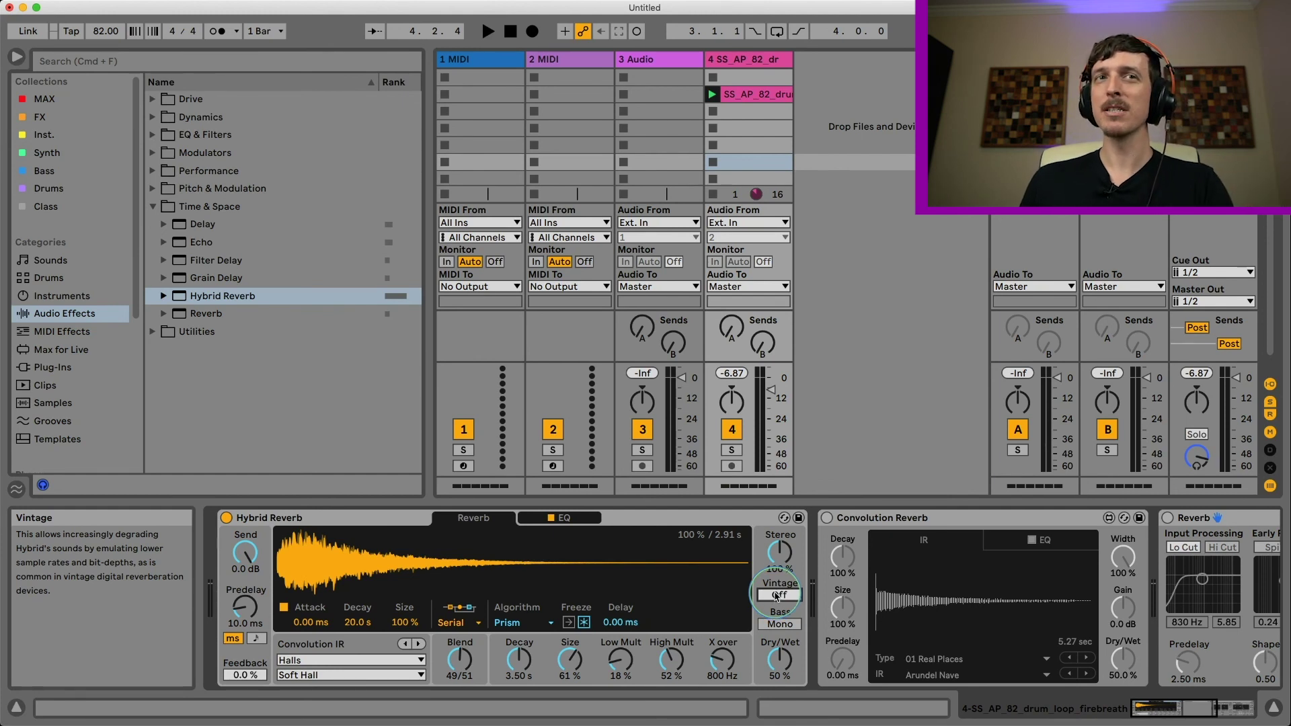
key(space)
drag(777, 596, 781, 601)
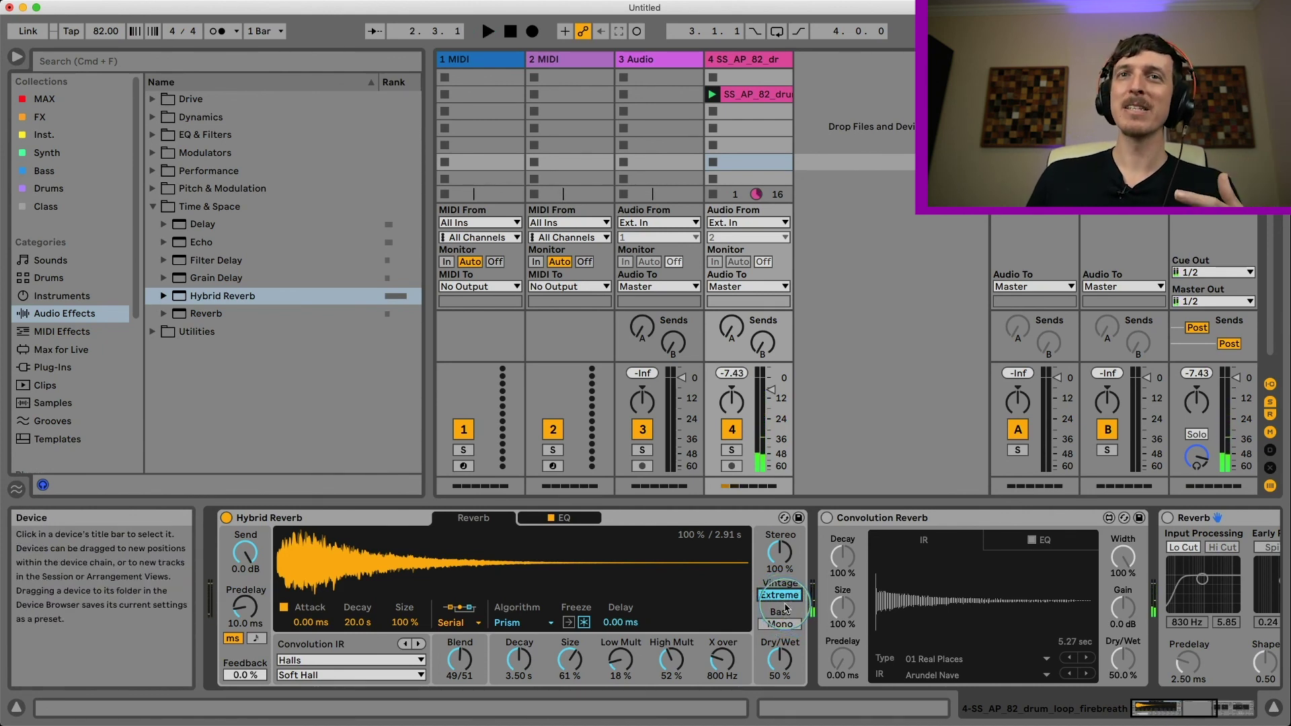
drag(780, 595, 780, 599)
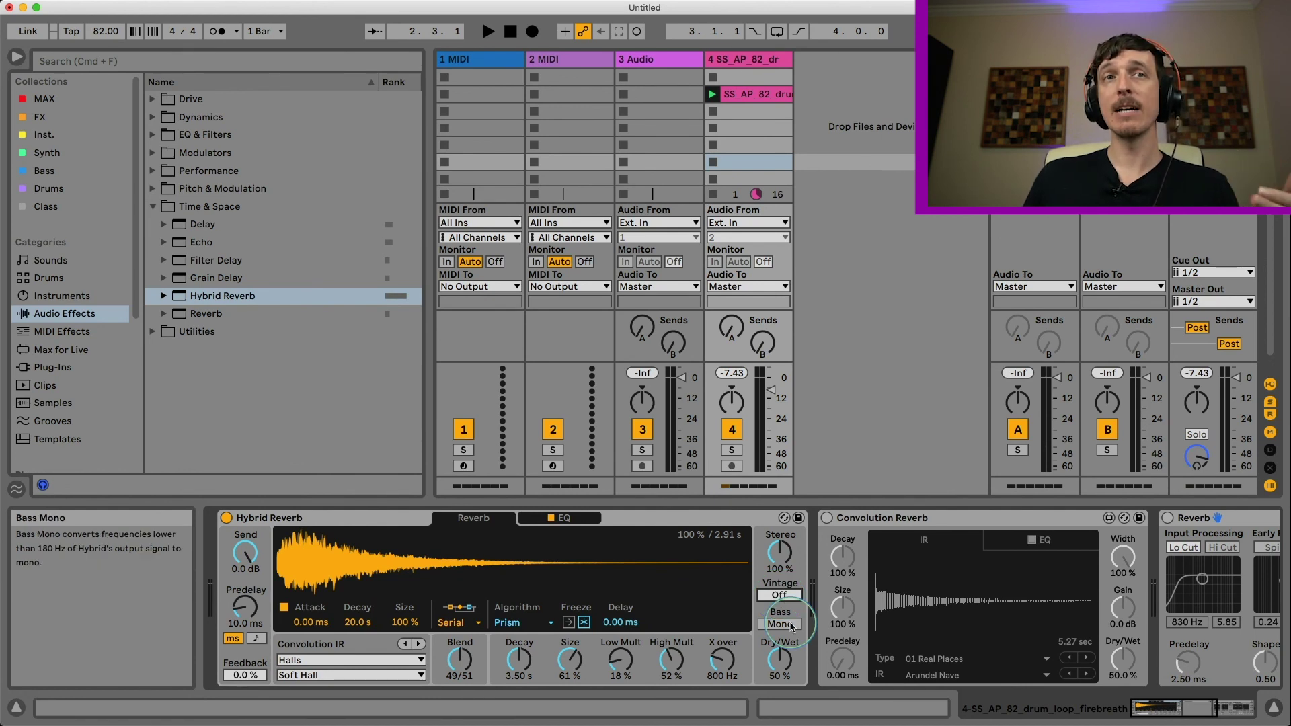
click(724, 523)
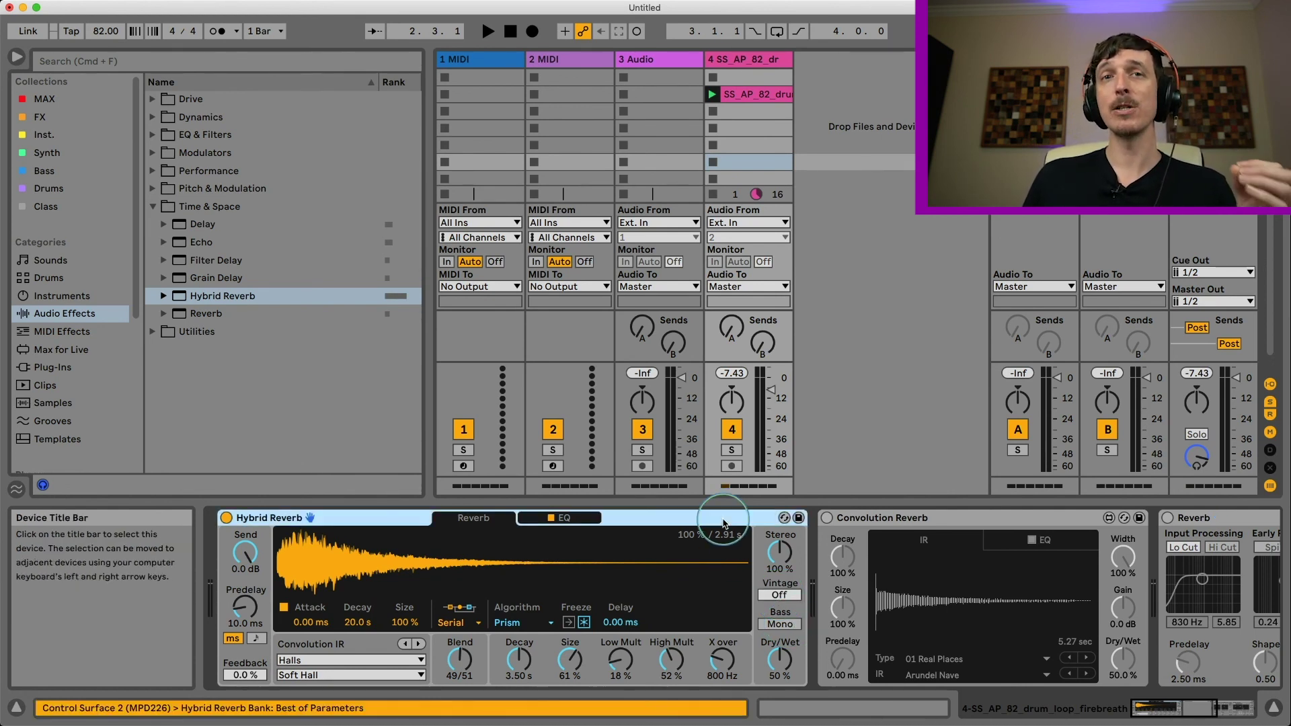